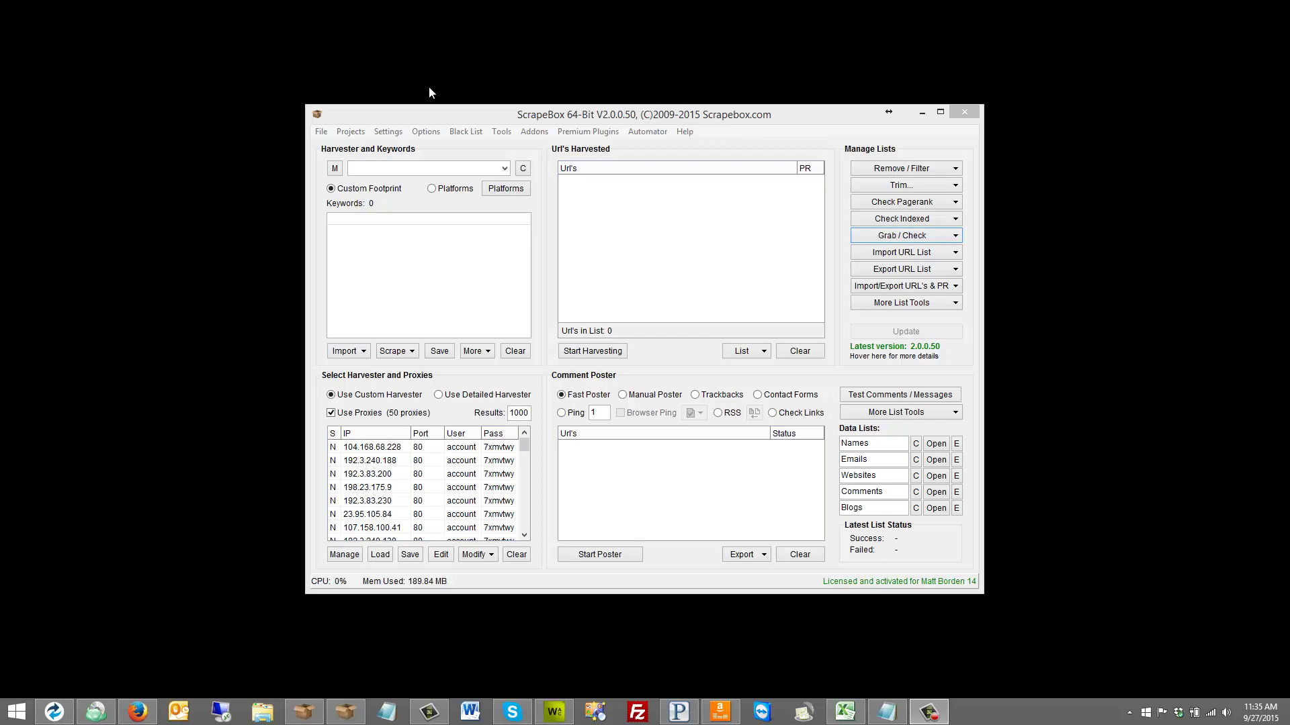
# - Replace all engines in the harvester engine configuration with the default engines downloaded from the server
pyautogui.click(389, 131)
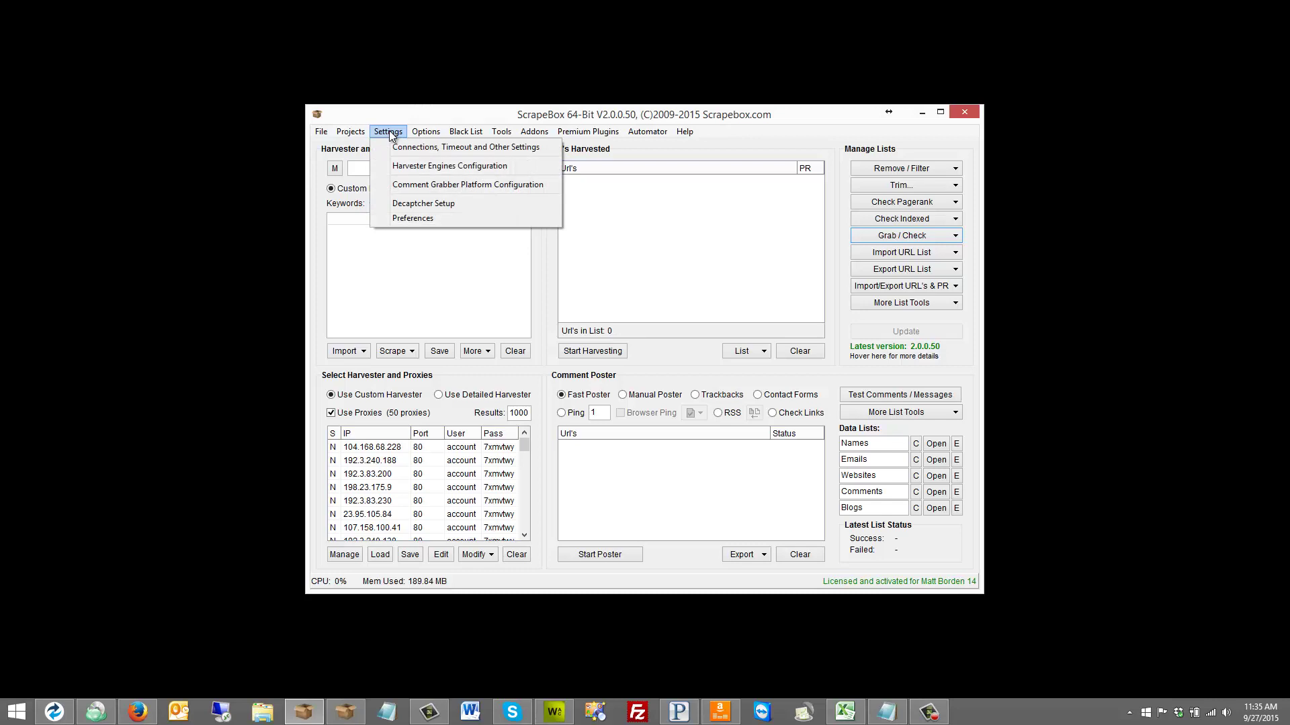
pyautogui.click(398, 166)
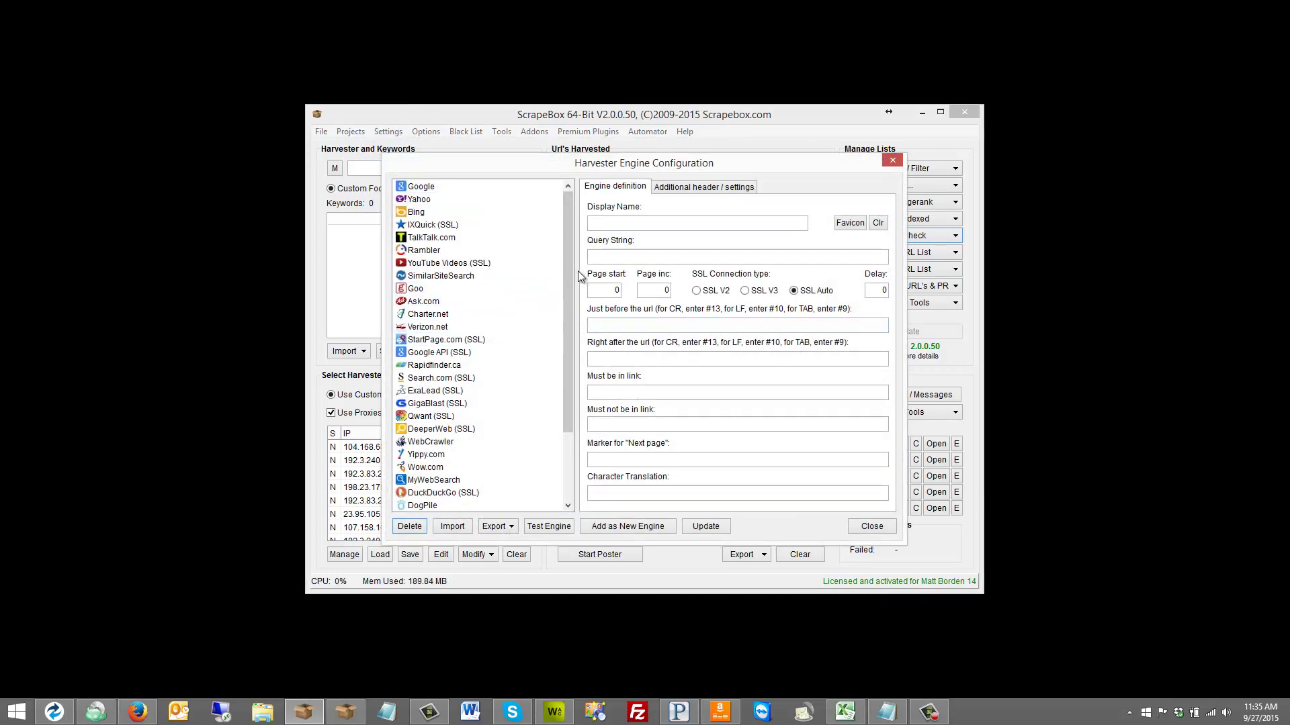
pyautogui.moveTo(570, 258); pyautogui.dragTo(572, 401)
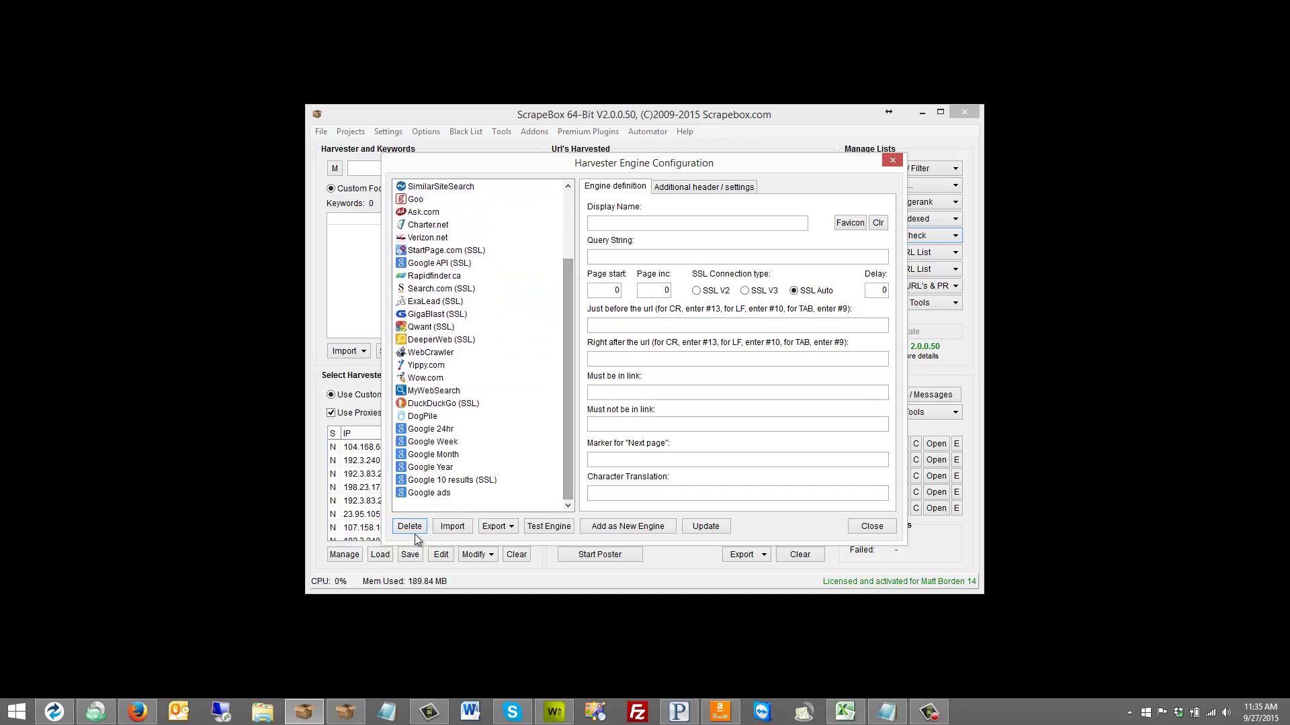
pyautogui.click(452, 526)
pyautogui.click(498, 428)
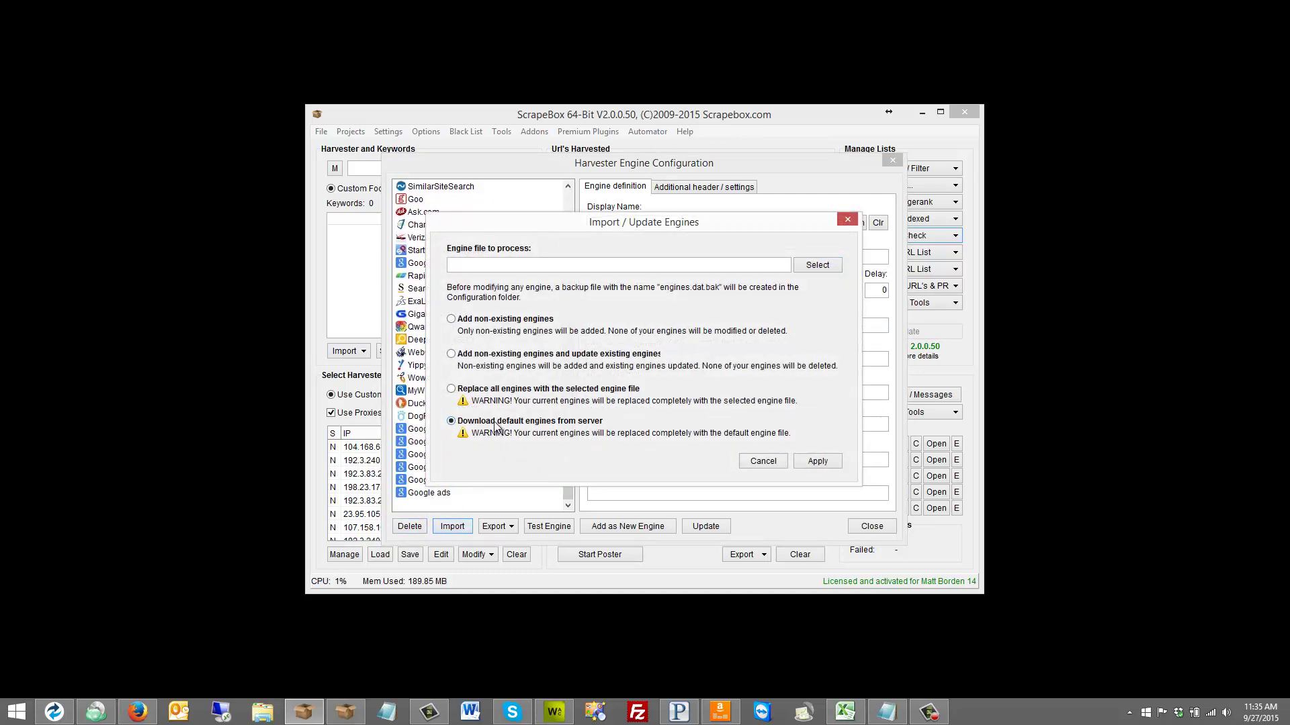
pyautogui.click(816, 461)
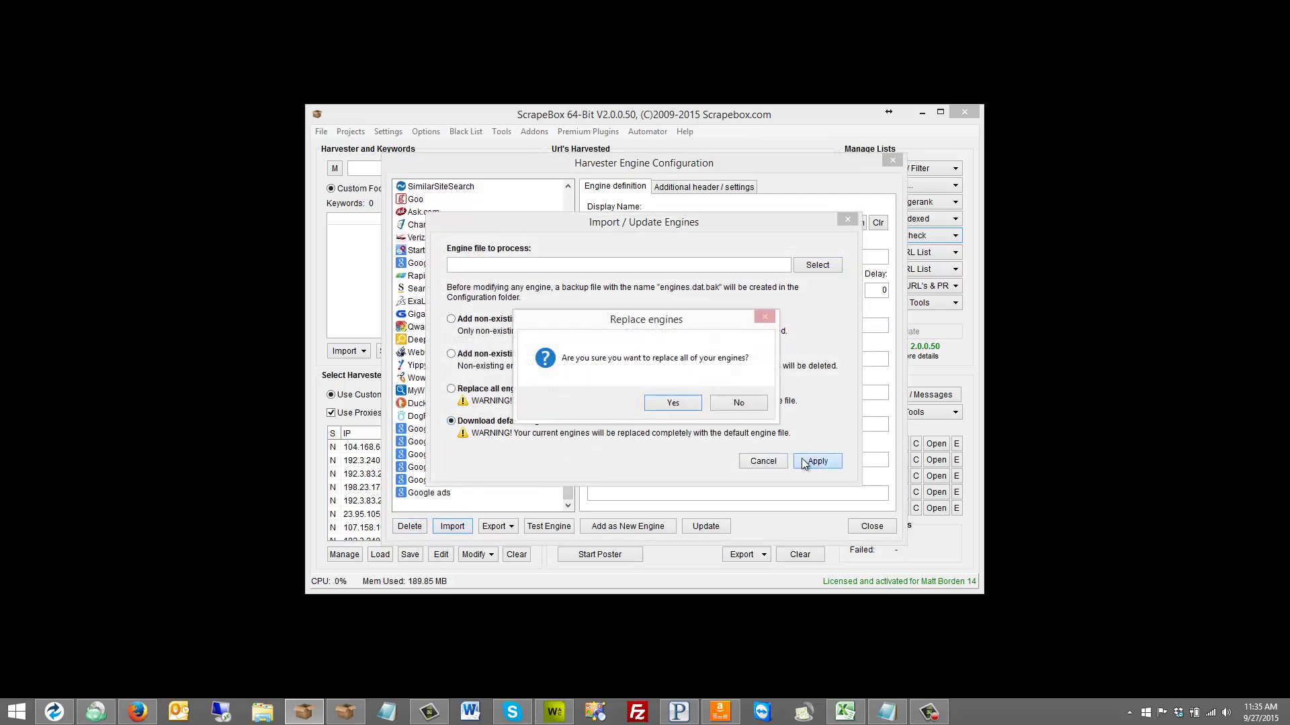
pyautogui.click(692, 404)
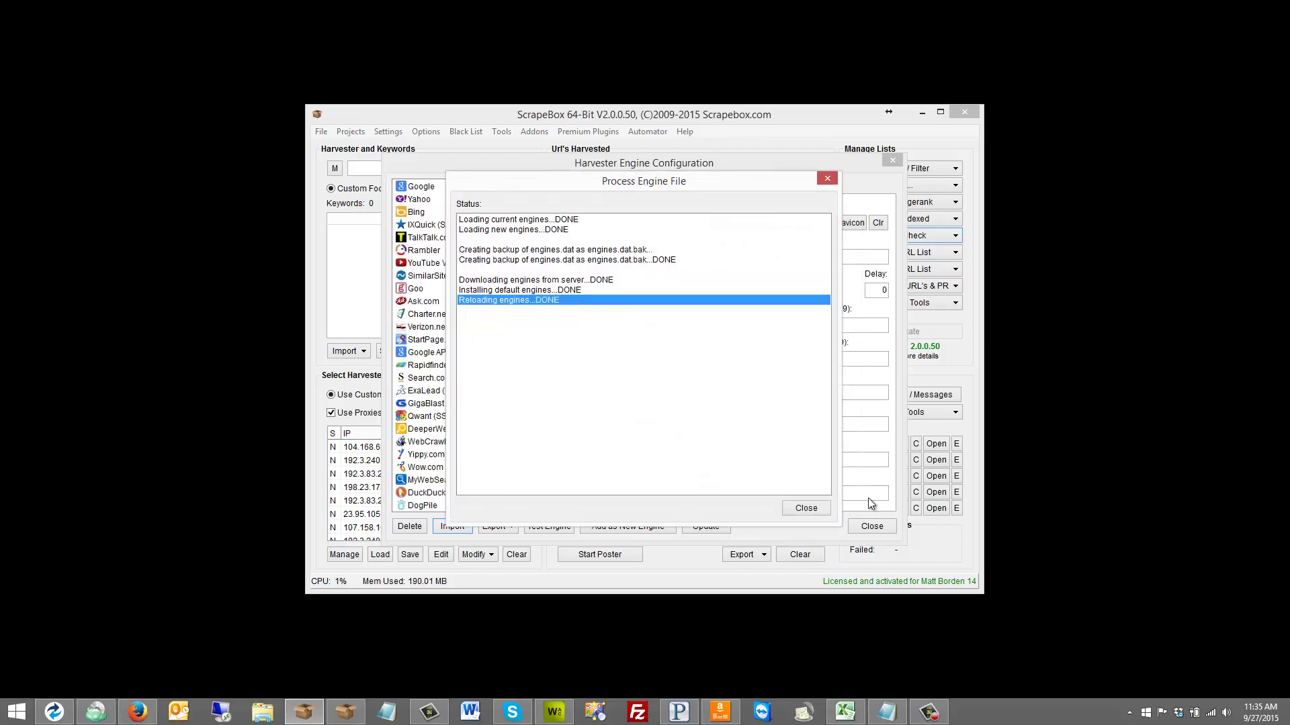
pyautogui.click(806, 508)
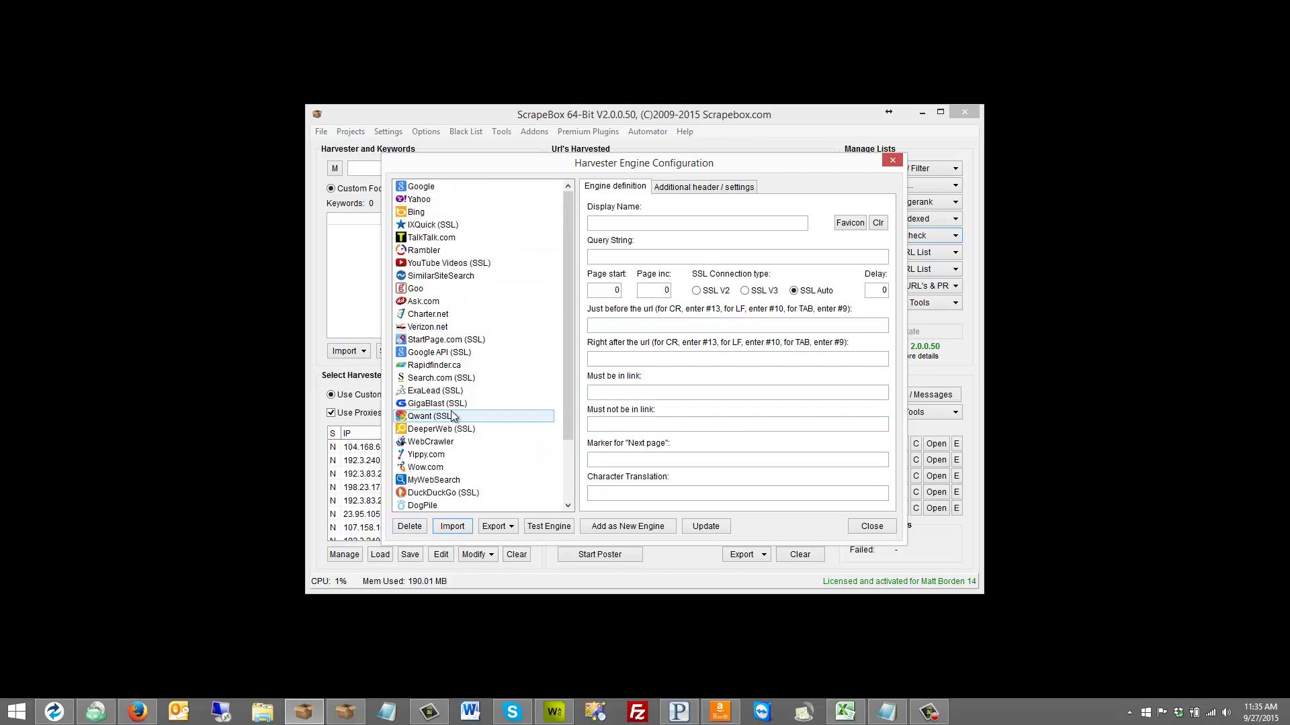
pyautogui.moveTo(567, 263)
pyautogui.mouseDown()
pyautogui.moveTo(568, 361)
pyautogui.moveTo(566, 248)
pyautogui.mouseUp()
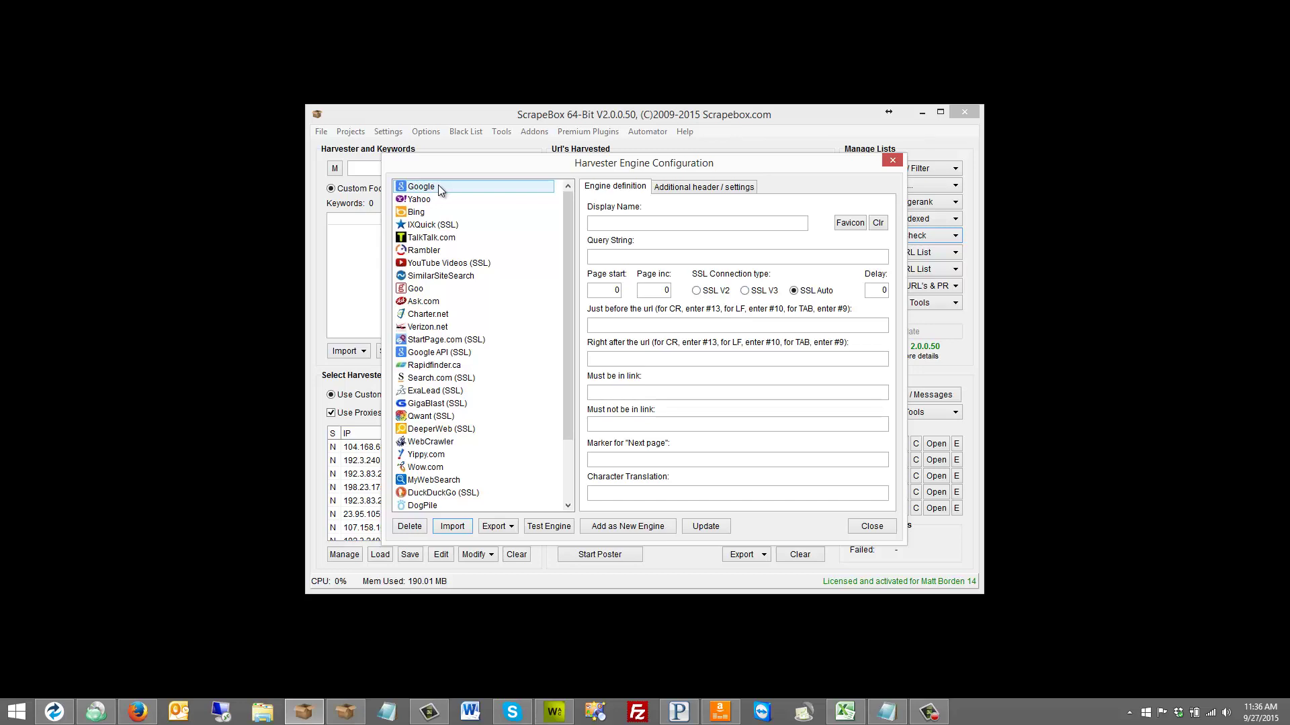
pyautogui.click(453, 527)
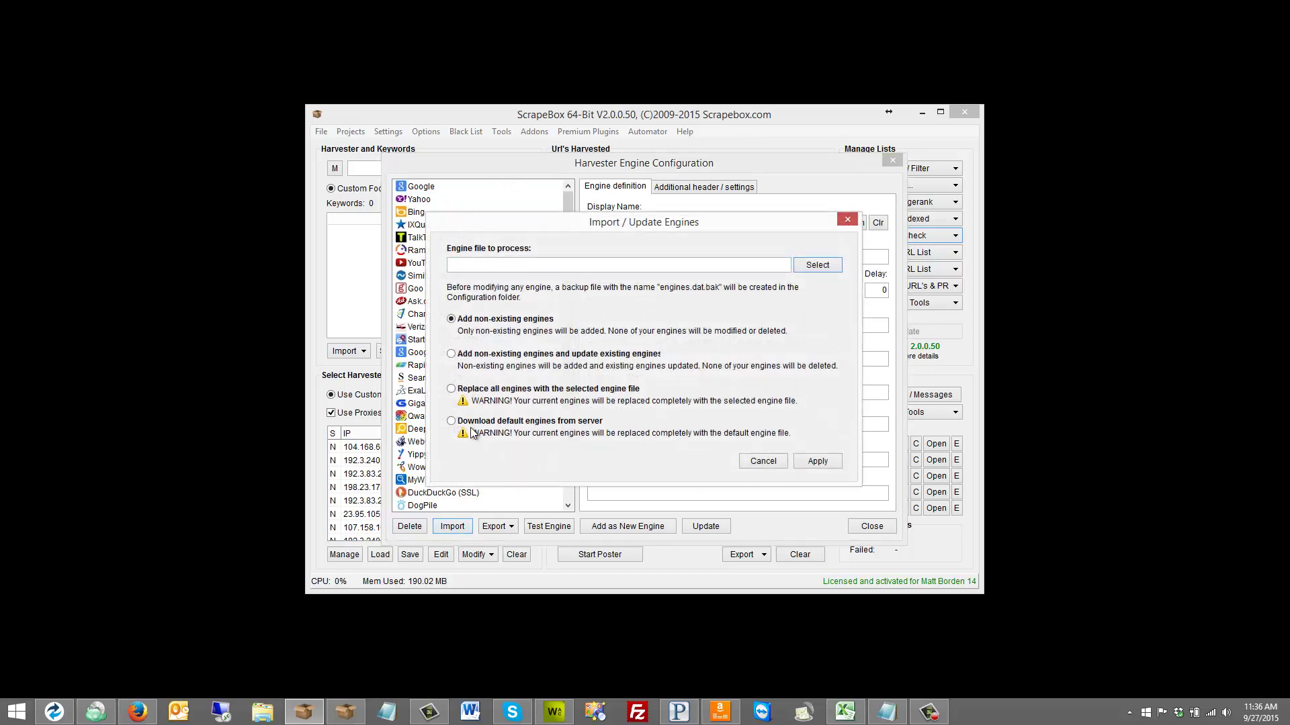
pyautogui.click(503, 423)
pyautogui.click(762, 462)
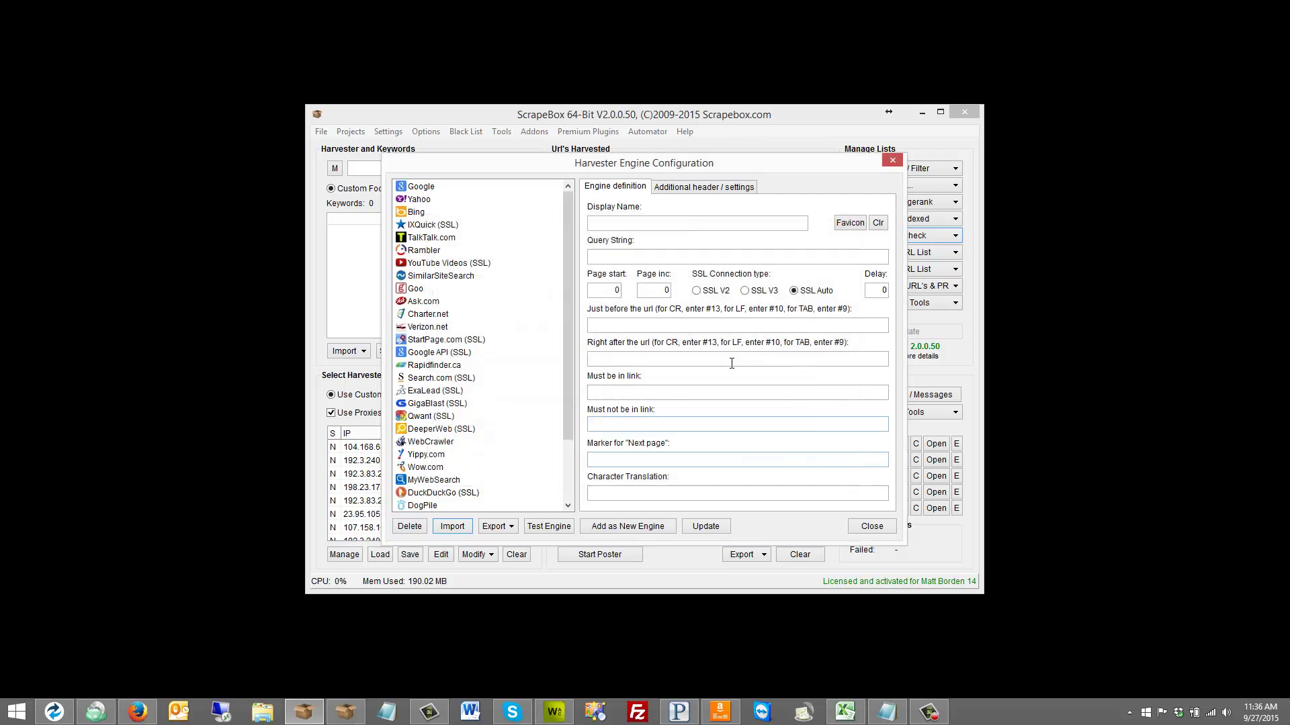
# - Load the Google engine's definition, and open google.fr in Firefox to check the French Google domain
pyautogui.click(442, 187)
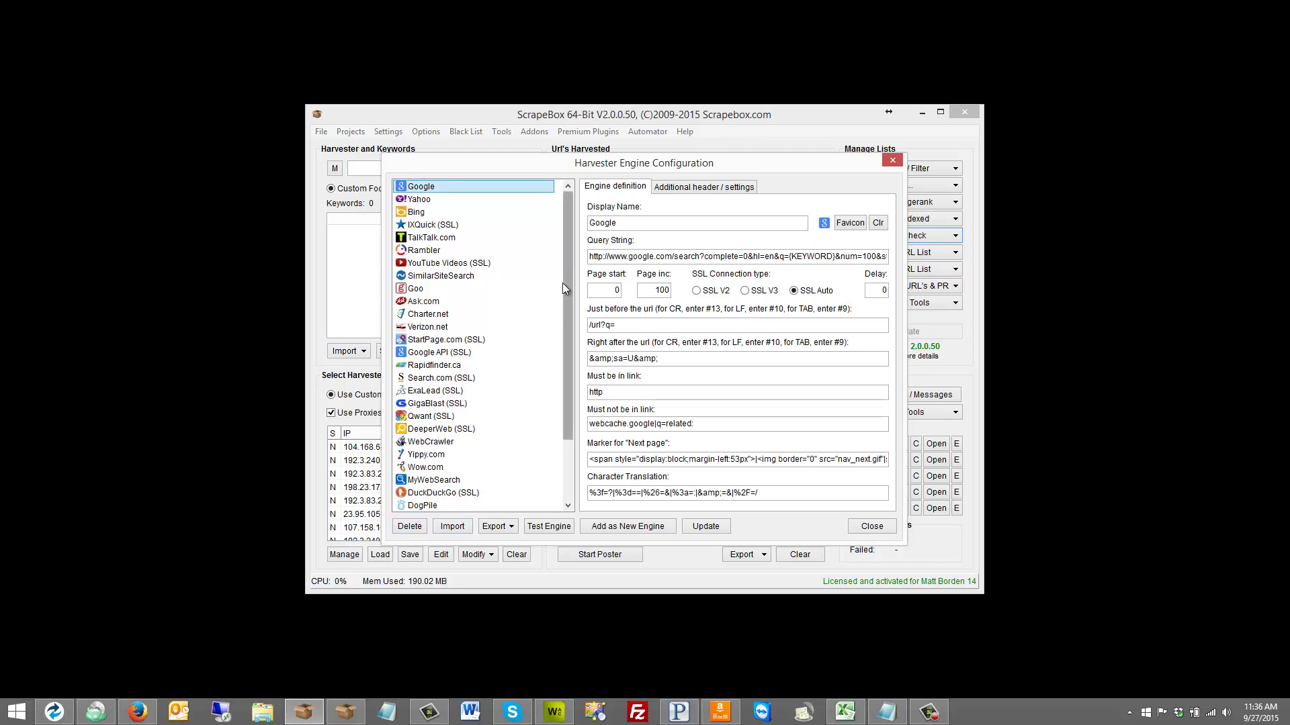
pyautogui.click(149, 709)
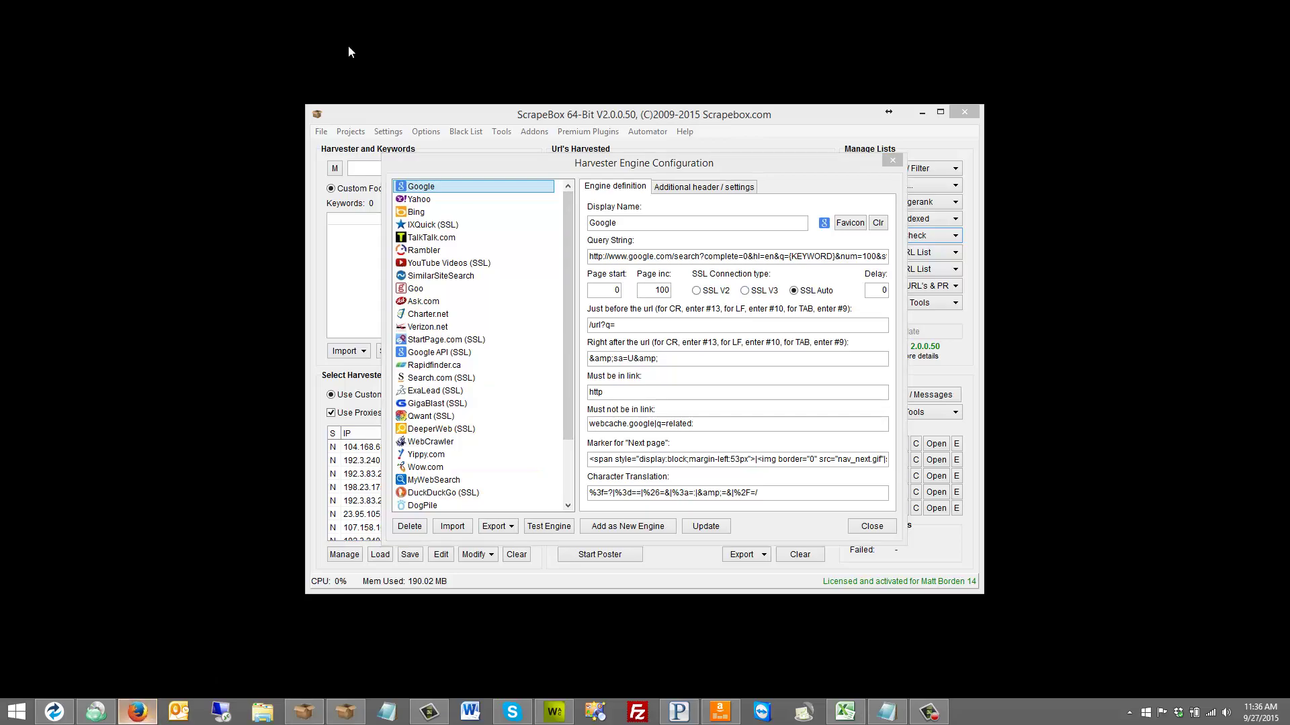
pyautogui.click(311, 12)
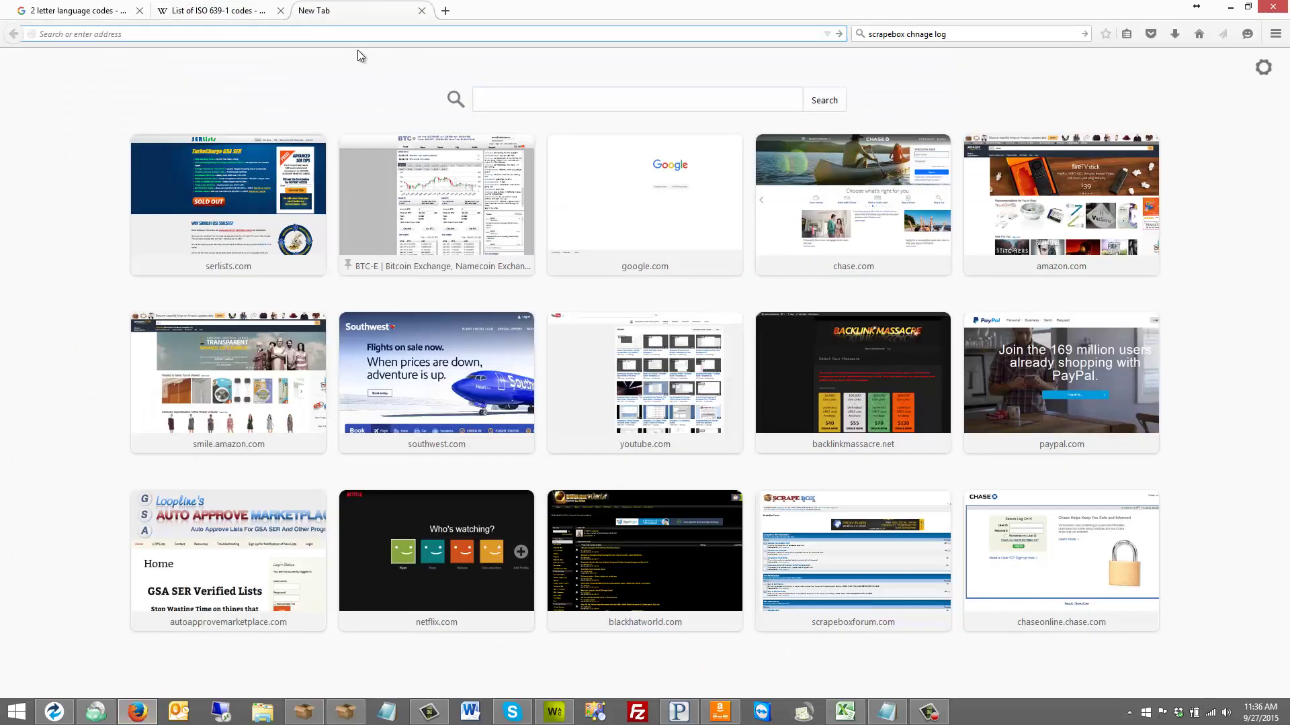
pyautogui.write('google.fr')
pyautogui.press('Return')
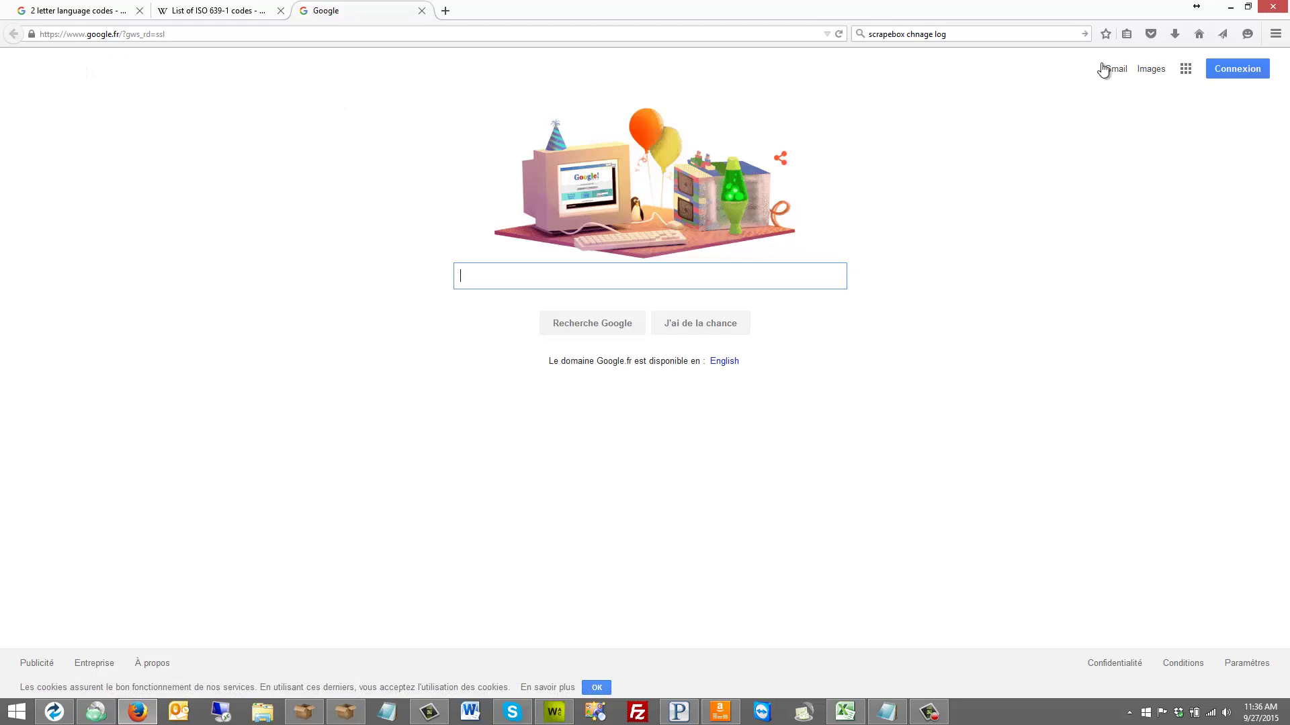
pyautogui.click(1230, 7)
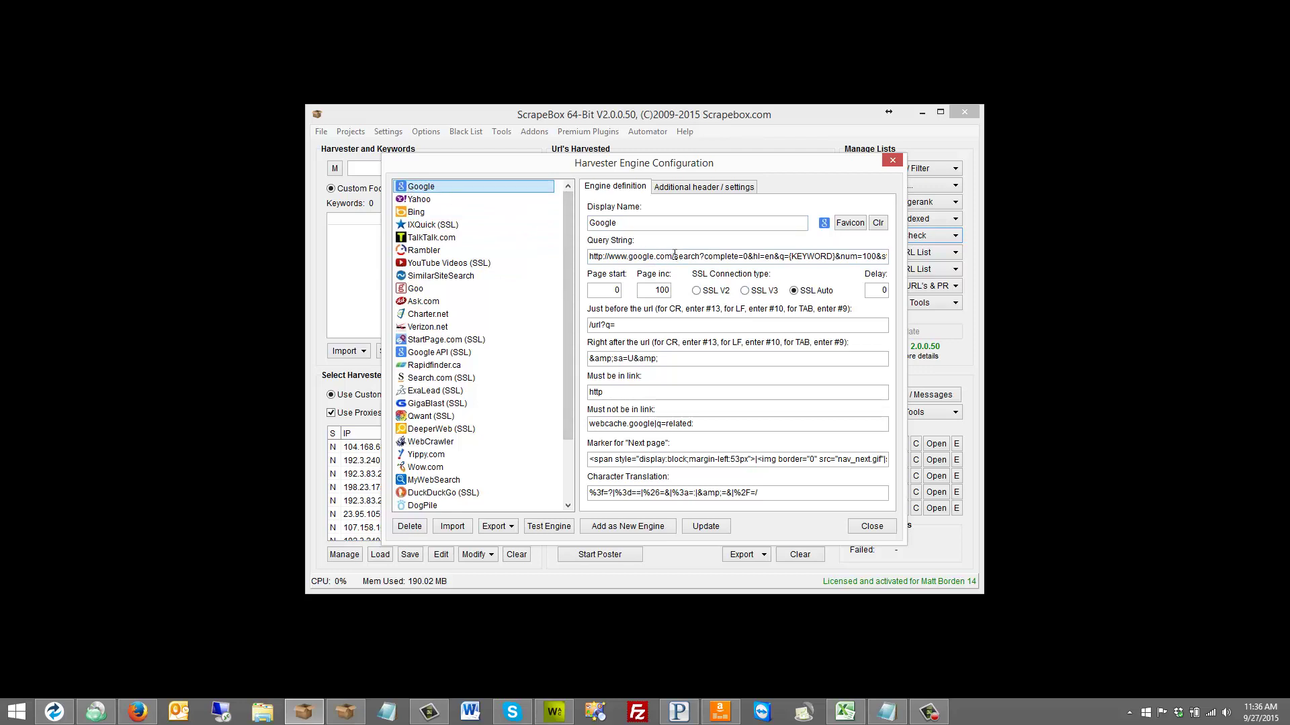
pyautogui.press('BackSpace')
pyautogui.press('BackSpace')
pyautogui.press('BackSpace')
pyautogui.write('fr')
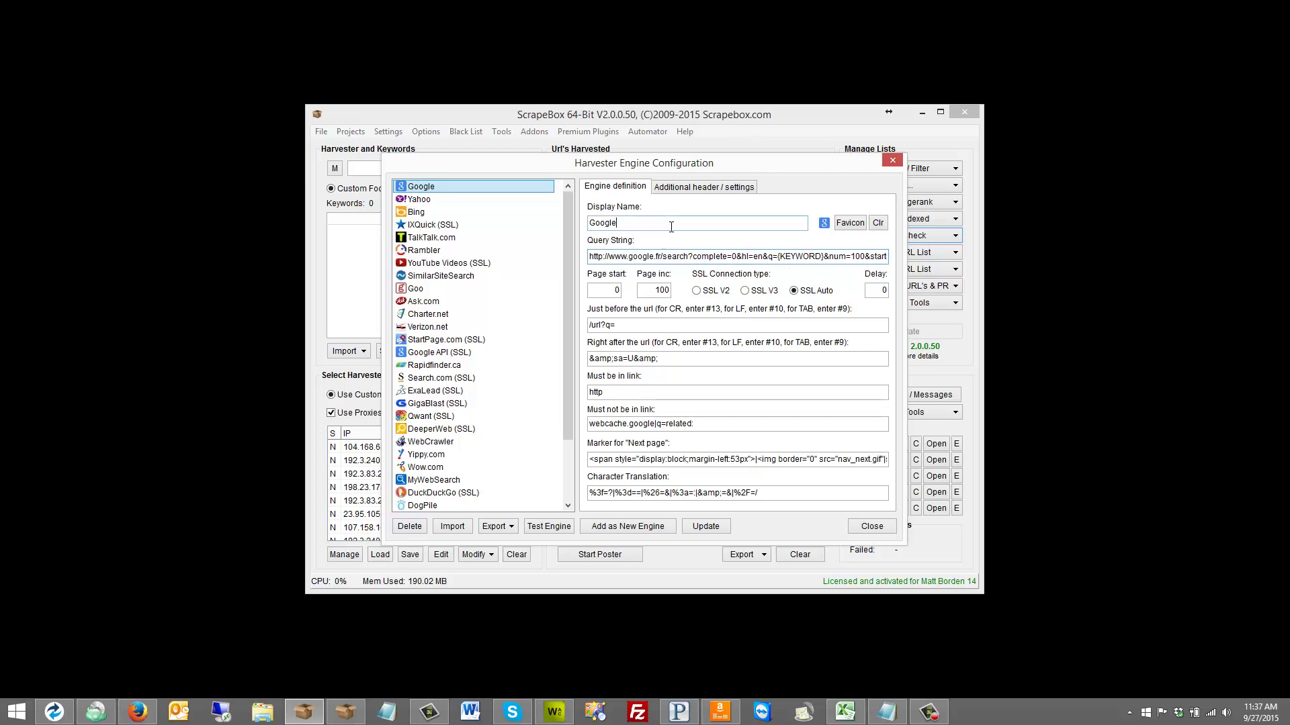
pyautogui.write('Fran')
pyautogui.click(631, 528)
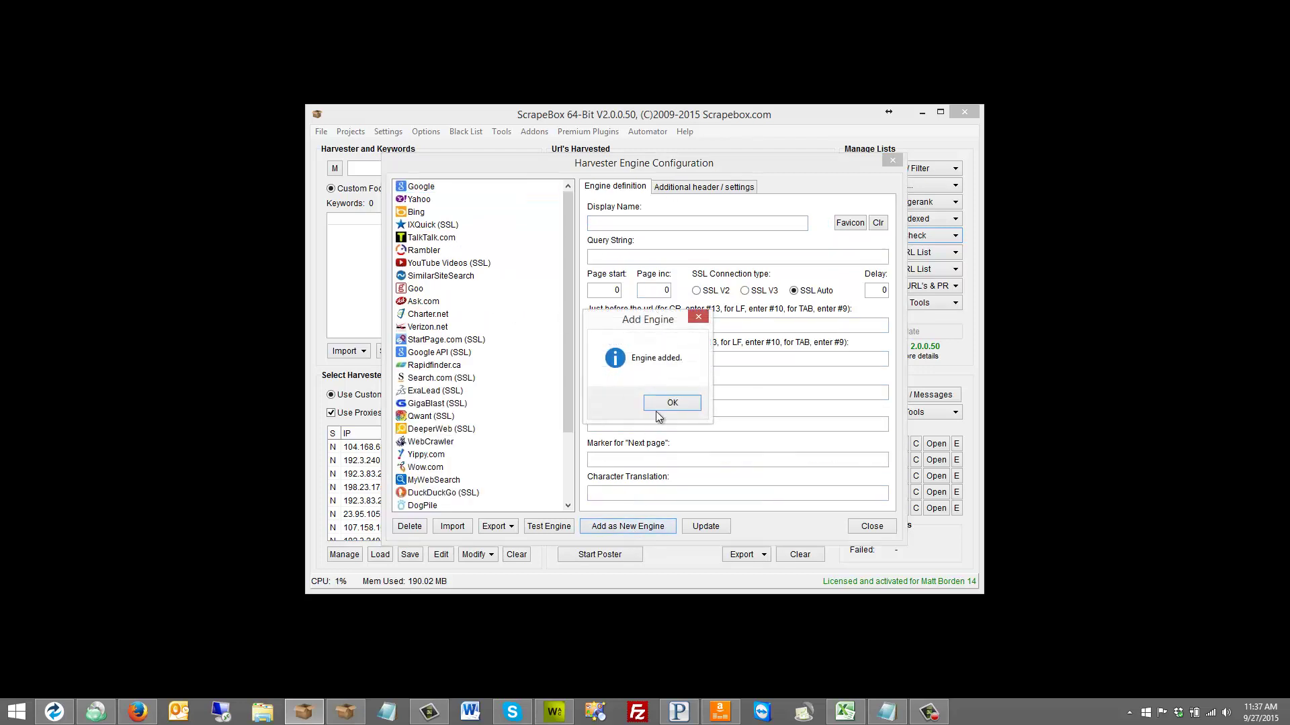
pyautogui.click(670, 402)
pyautogui.click(871, 527)
# - Enter the keyword "car" and enable the Google France engine in the Custom Harvester
pyautogui.click(491, 262)
pyautogui.write('cq')
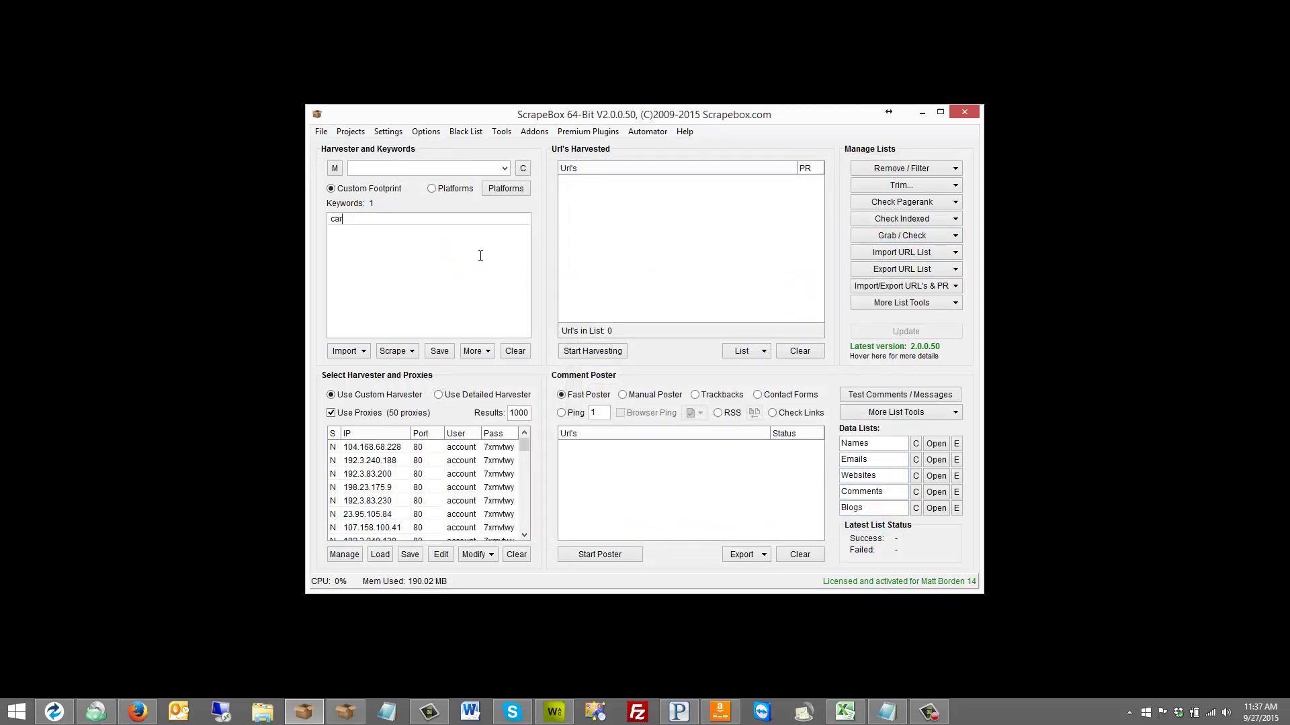
pyautogui.click(592, 351)
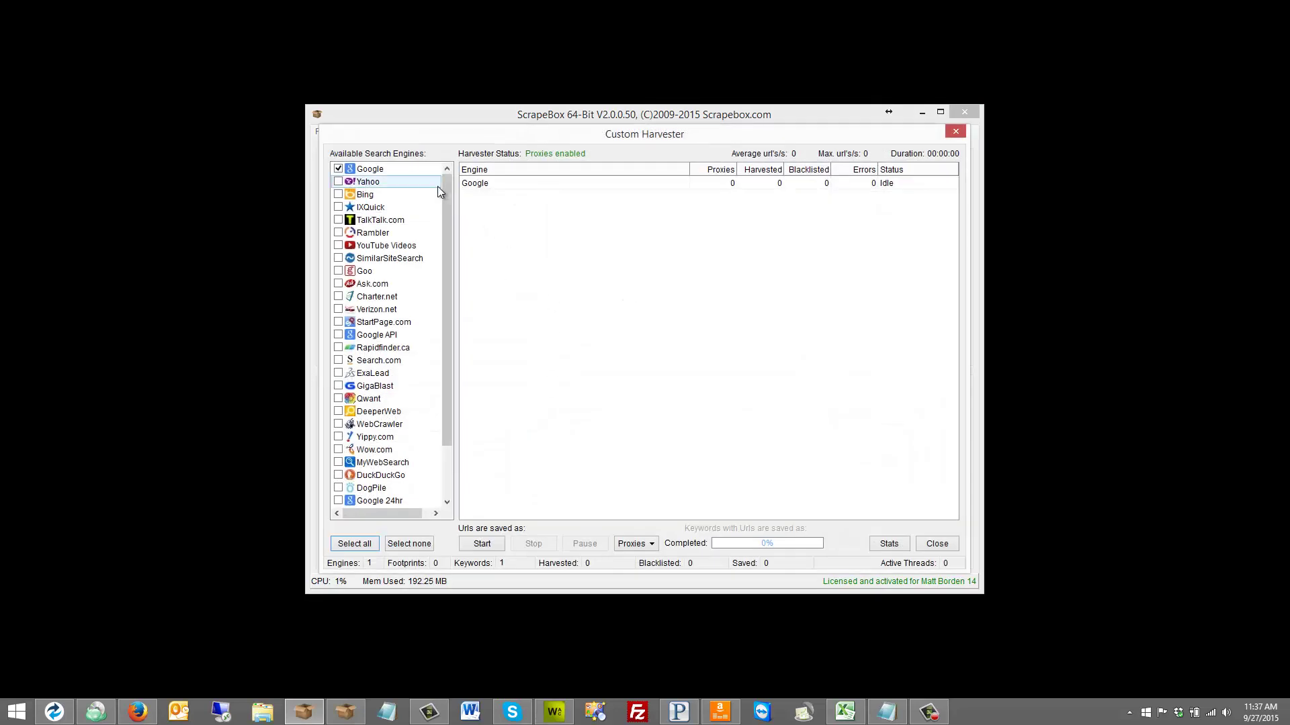
pyautogui.moveTo(445, 199); pyautogui.dragTo(463, 341)
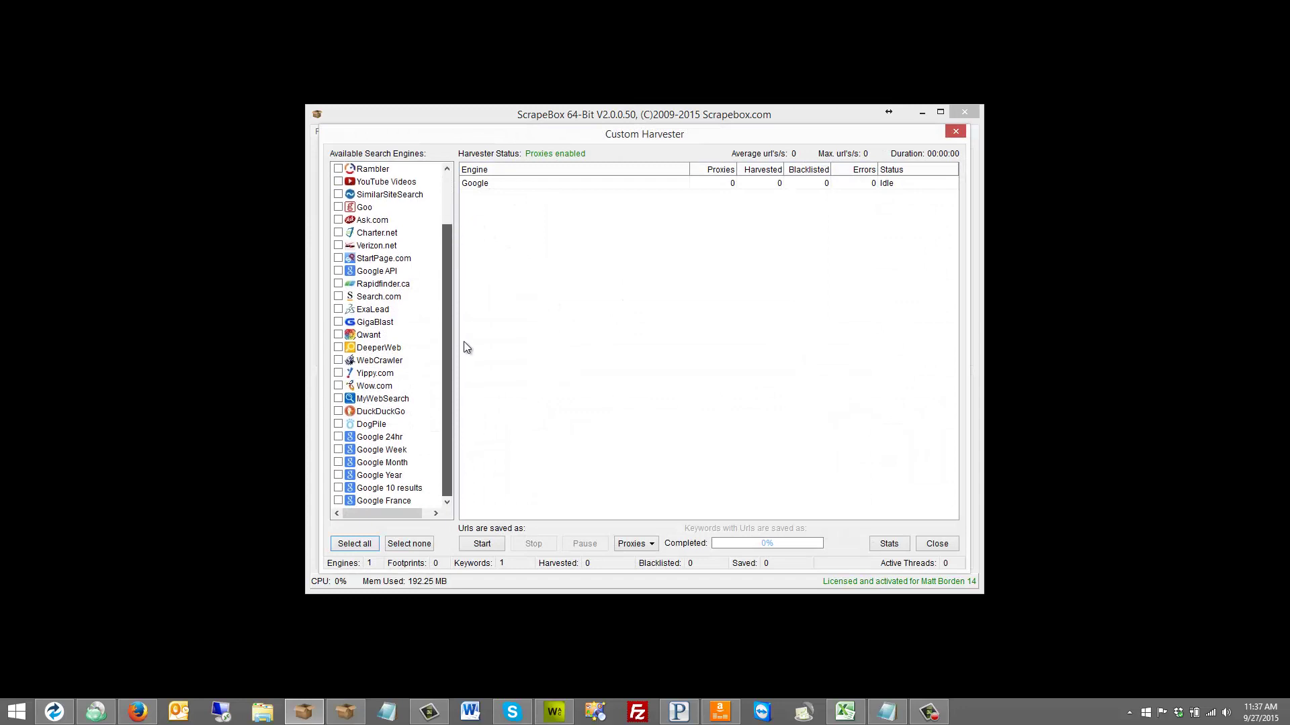
pyautogui.click(411, 505)
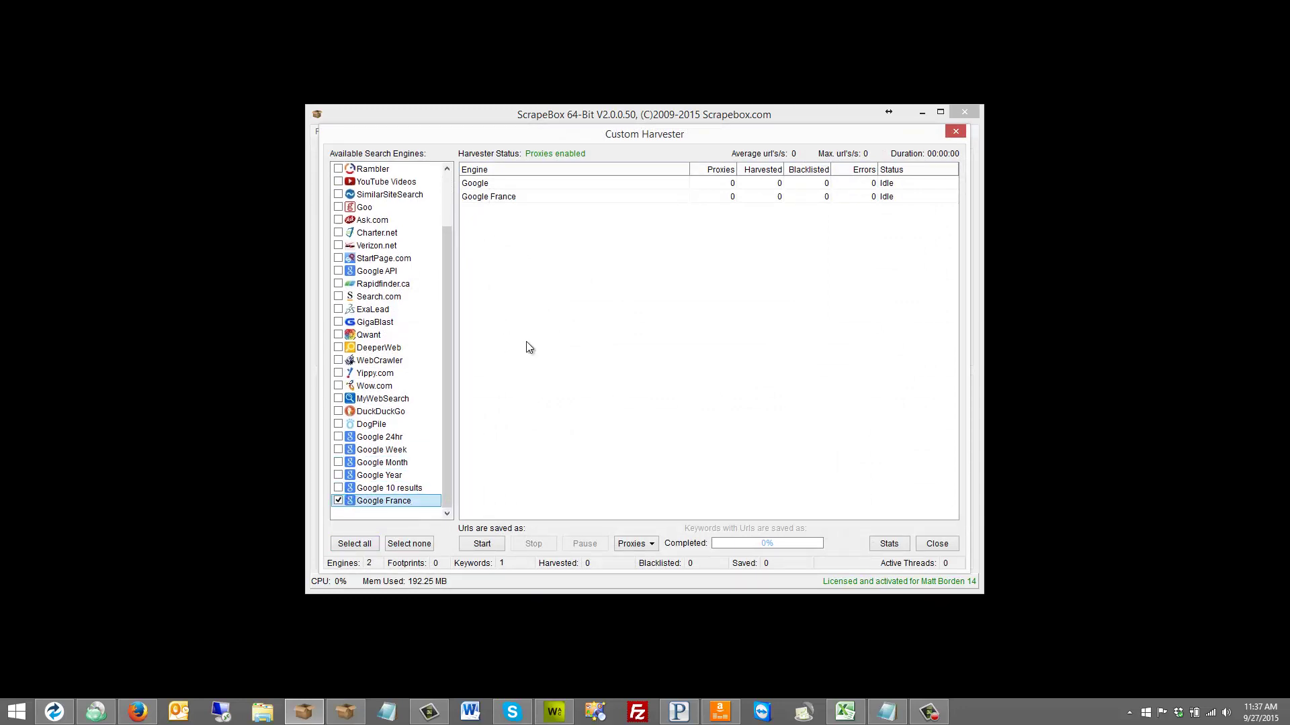
pyautogui.click(937, 543)
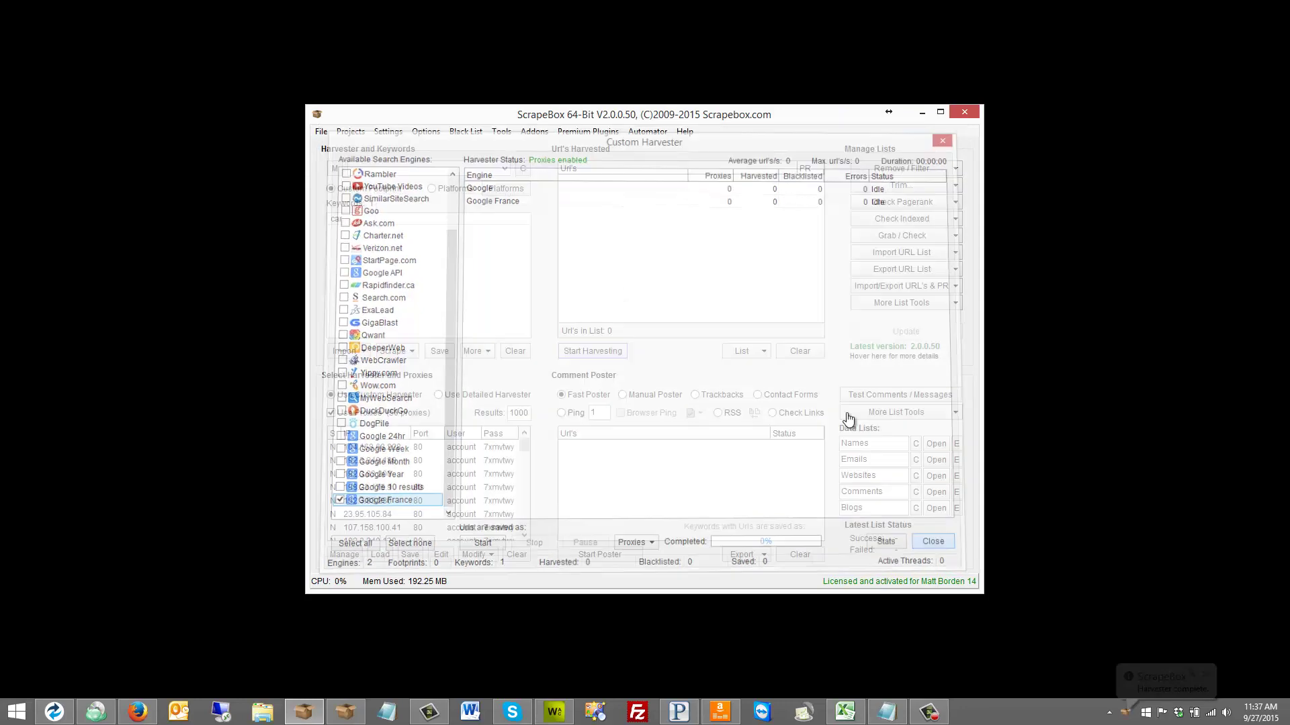
# - Reopen the Google engine's definition and set the hl language parameter in its query string to fr
pyautogui.click(386, 134)
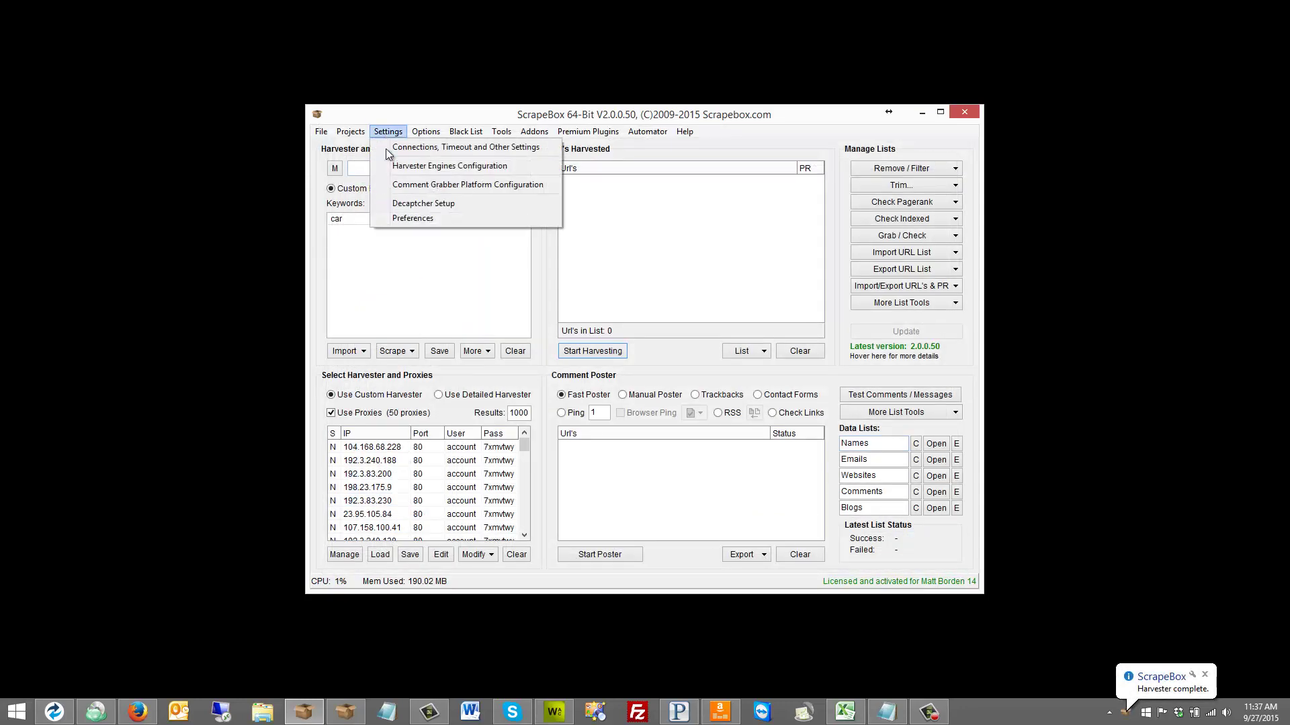
pyautogui.click(389, 165)
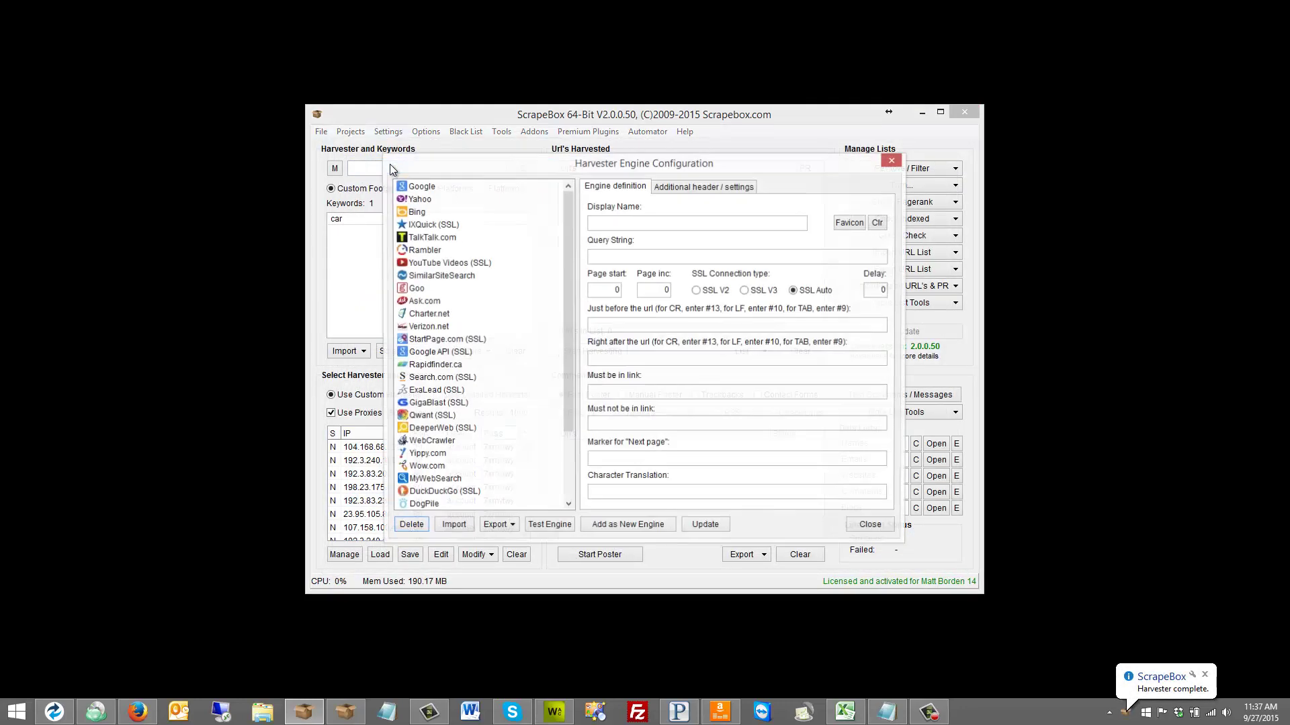
pyautogui.click(455, 191)
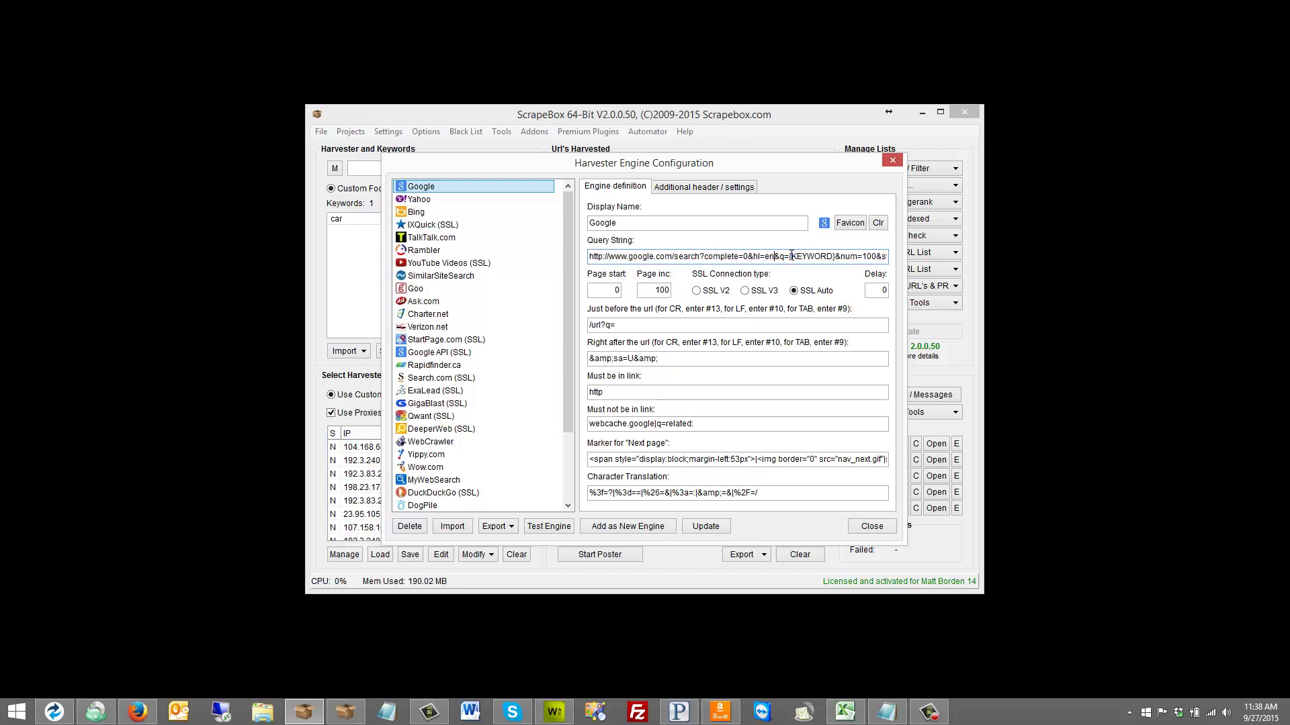
pyautogui.press('BackSpace')
pyautogui.press('BackSpace')
pyautogui.write('fr')
# - Examine the two-letter 639-1 language codes in Wikipedia's List of ISO 639-1 codes in Firefox
pyautogui.click(138, 712)
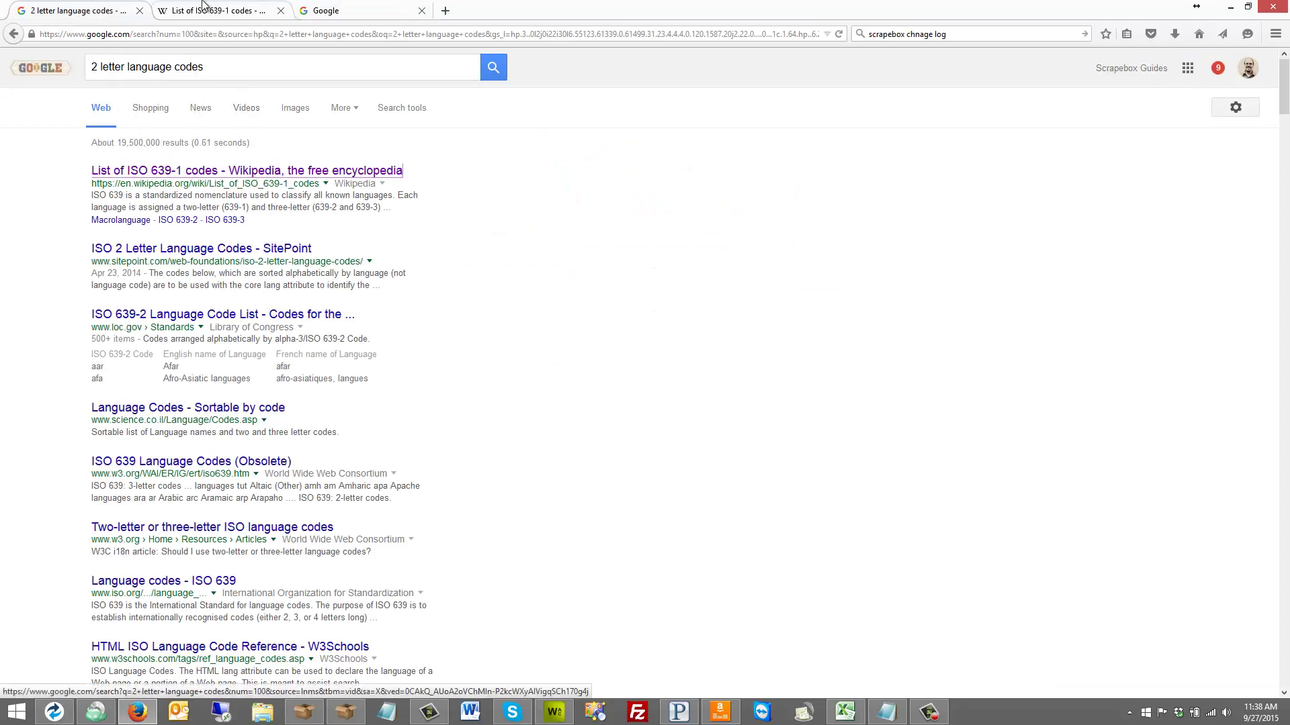
pyautogui.click(204, 8)
pyautogui.scroll(-5, 527, 321)
pyautogui.scroll(5, 707, 377)
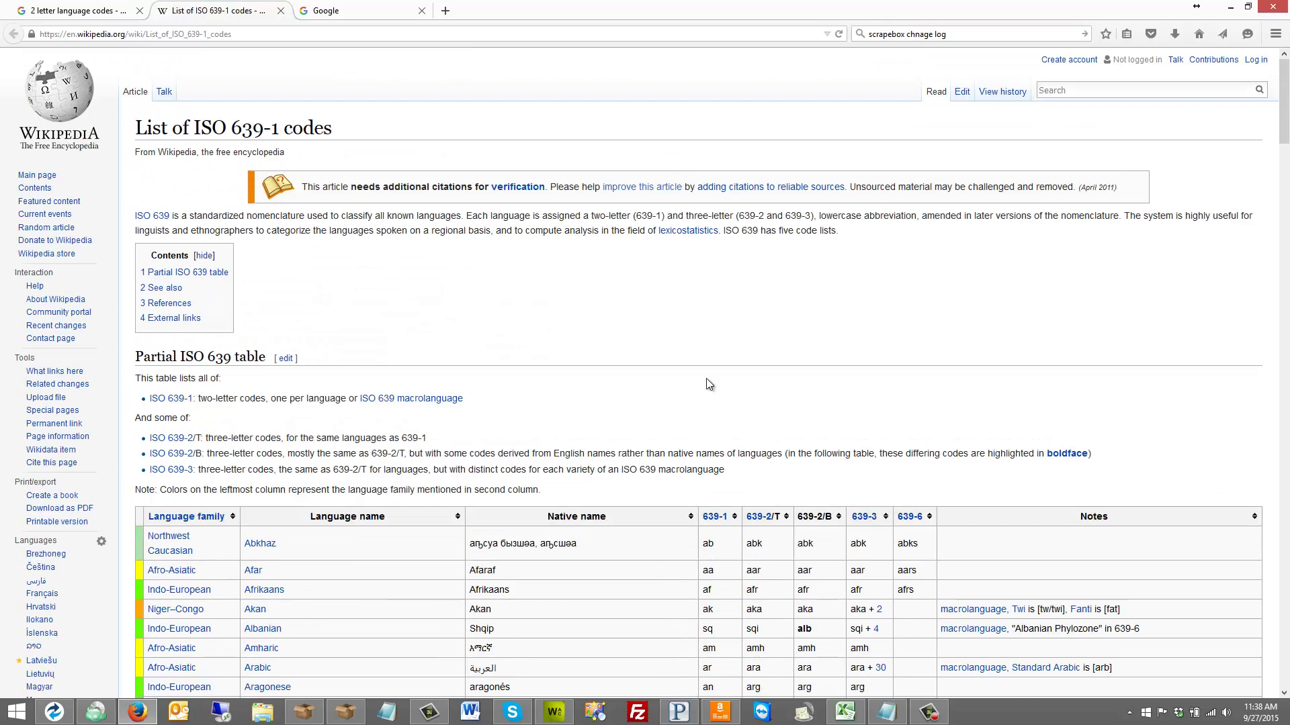
pyautogui.scroll(-10, 706, 377)
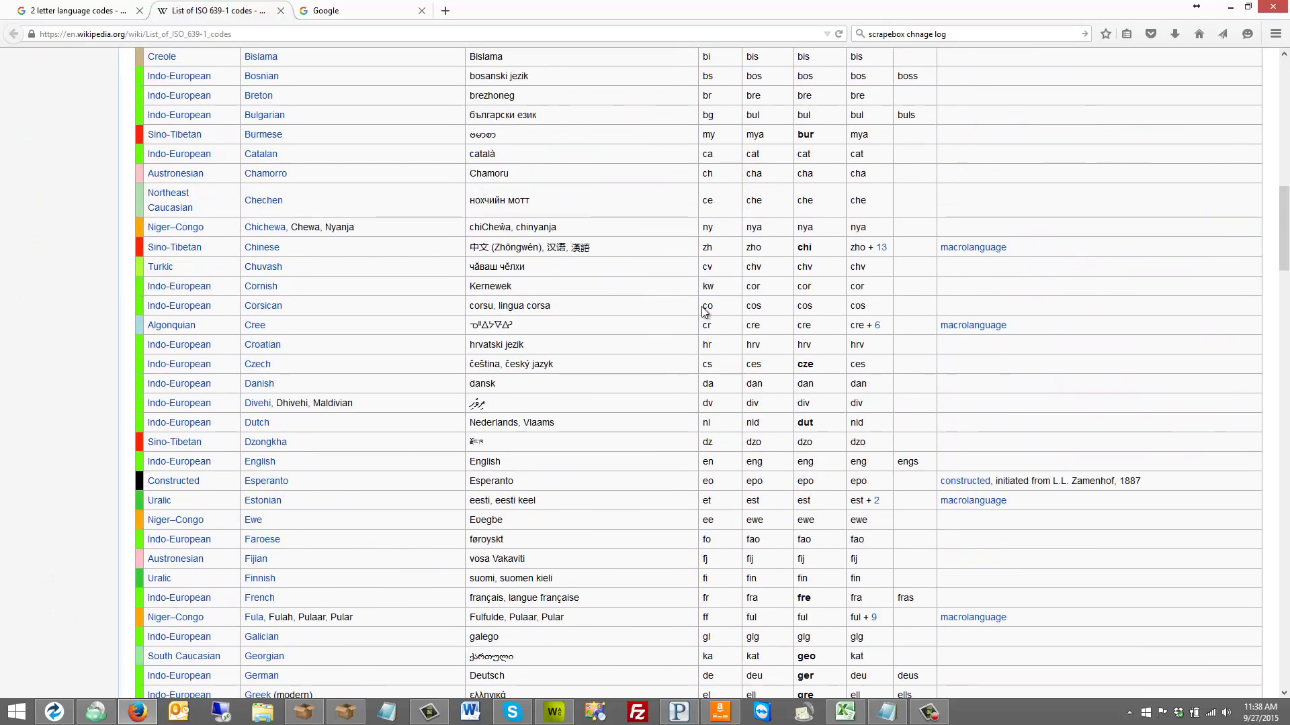
pyautogui.scroll(-6, 704, 310)
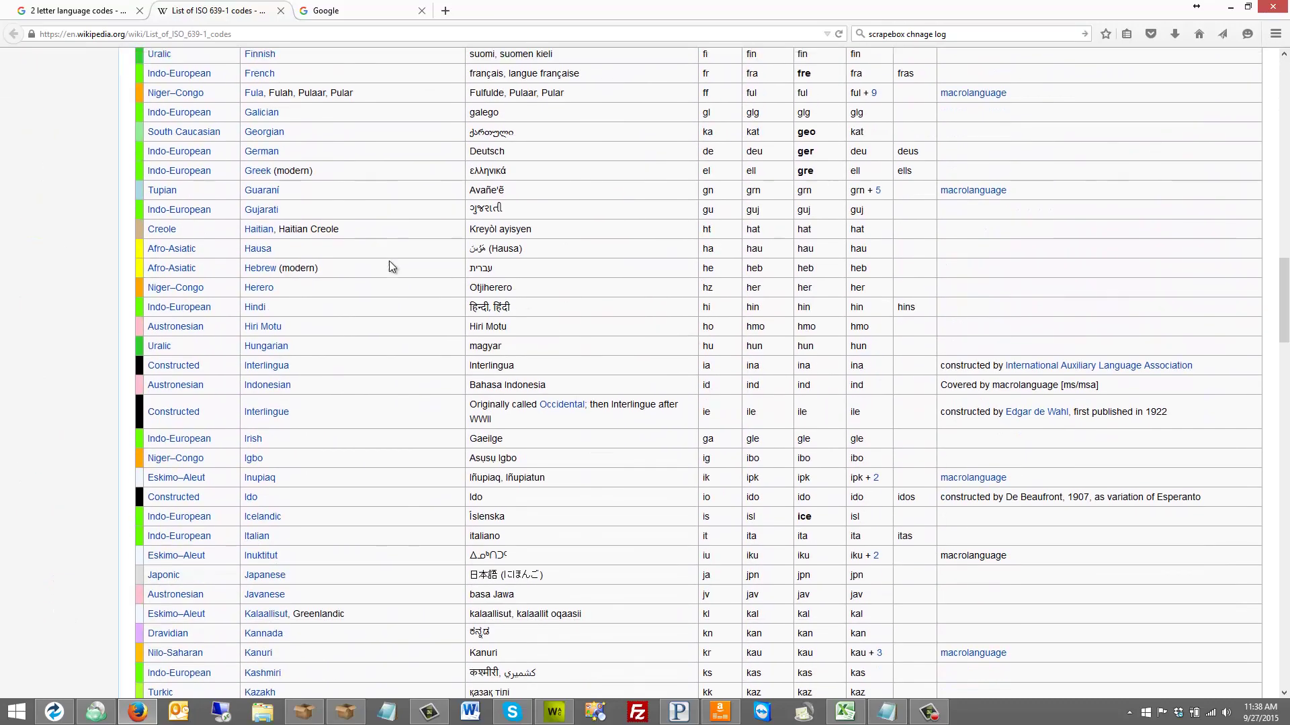
pyautogui.scroll(1, 389, 261)
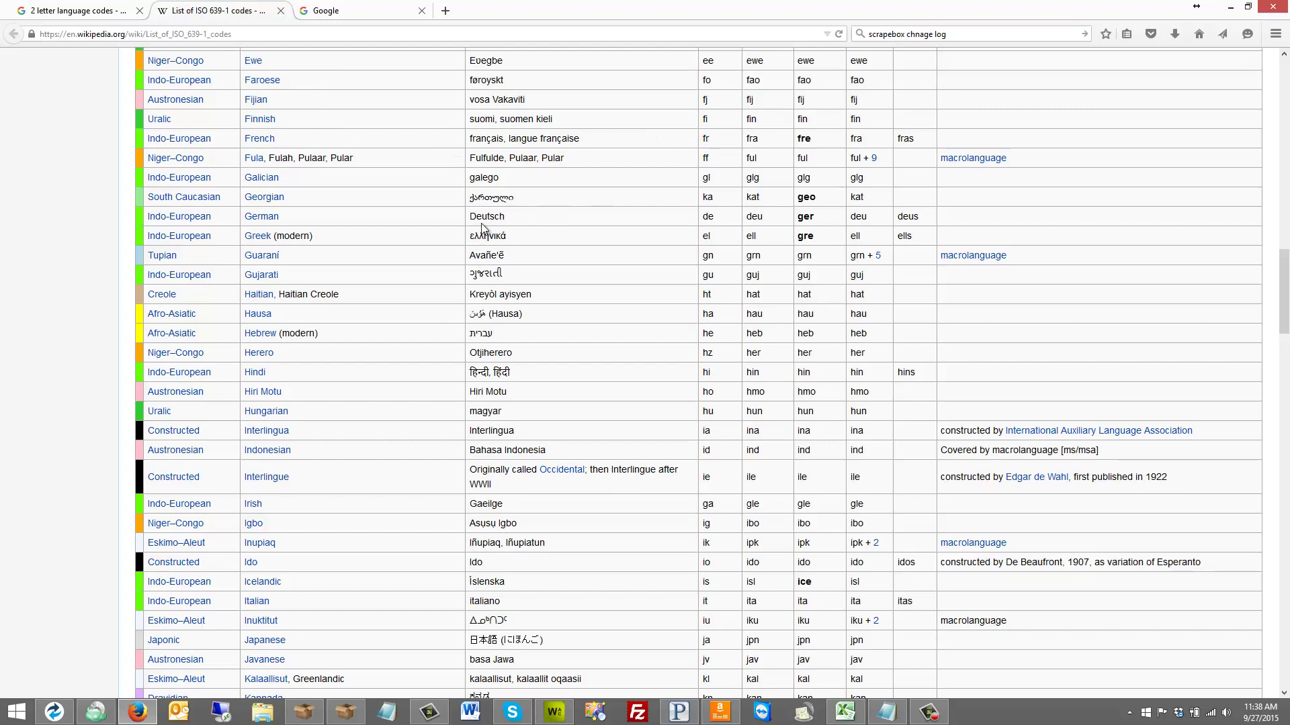
pyautogui.scroll(3, 401, 243)
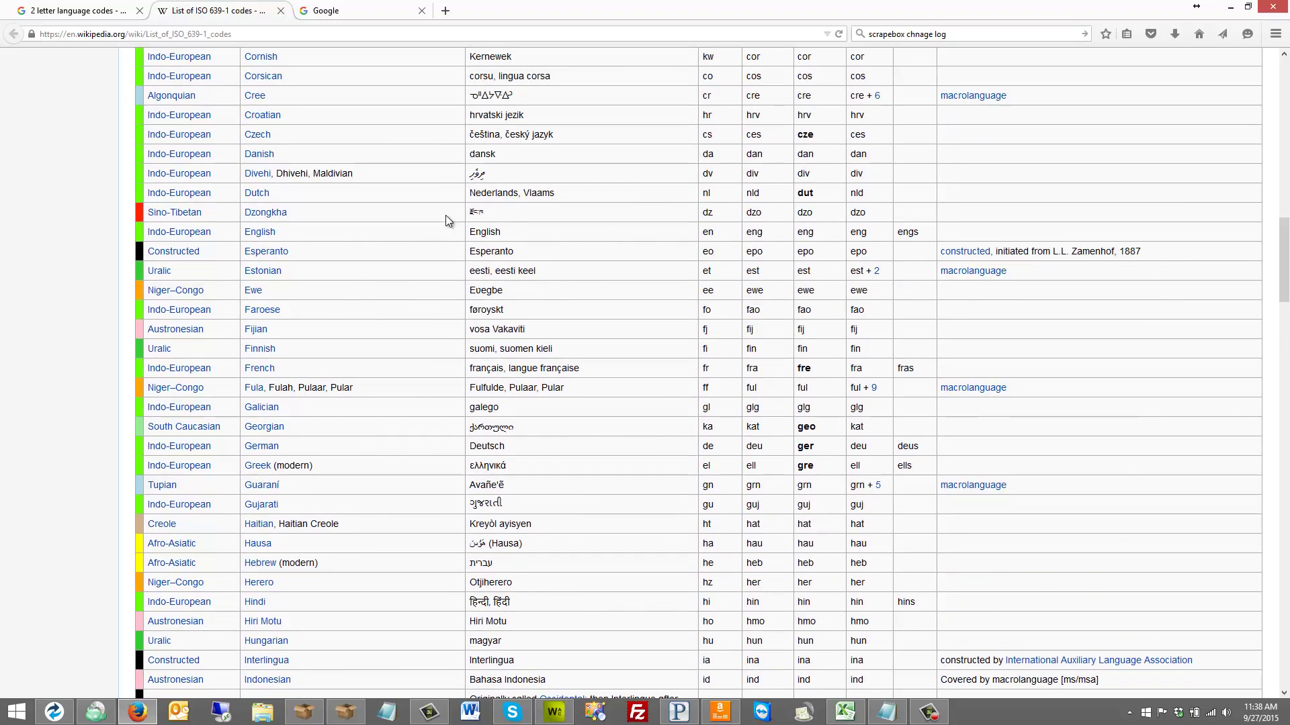
pyautogui.scroll(-1, 446, 221)
pyautogui.scroll(-1, 444, 216)
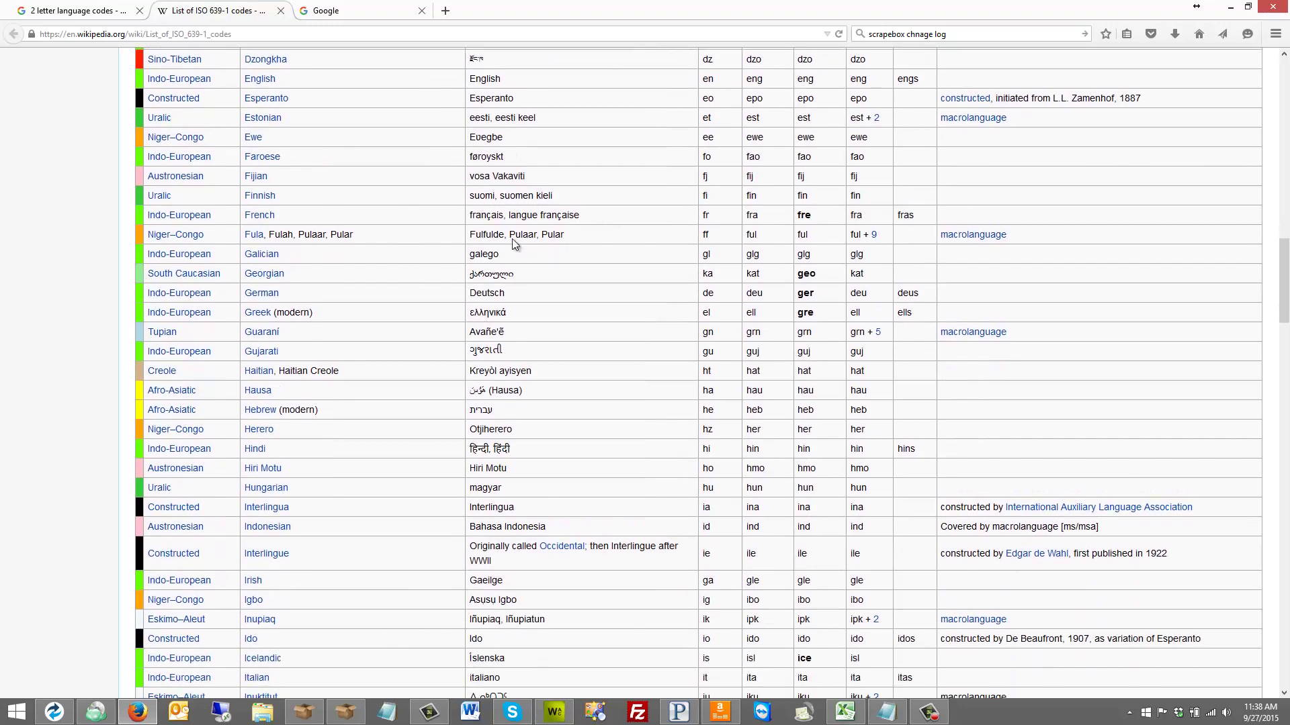
pyautogui.scroll(-8, 497, 242)
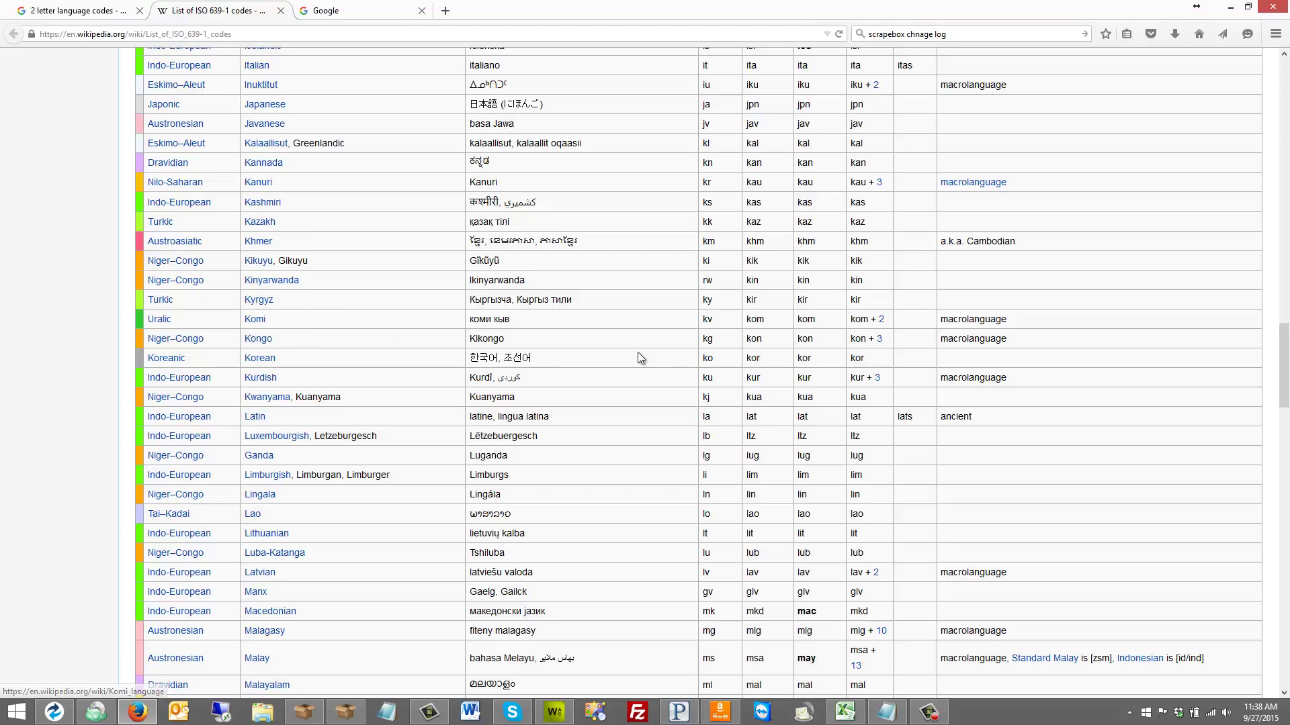
pyautogui.scroll(-6, 444, 340)
pyautogui.scroll(-20, 441, 337)
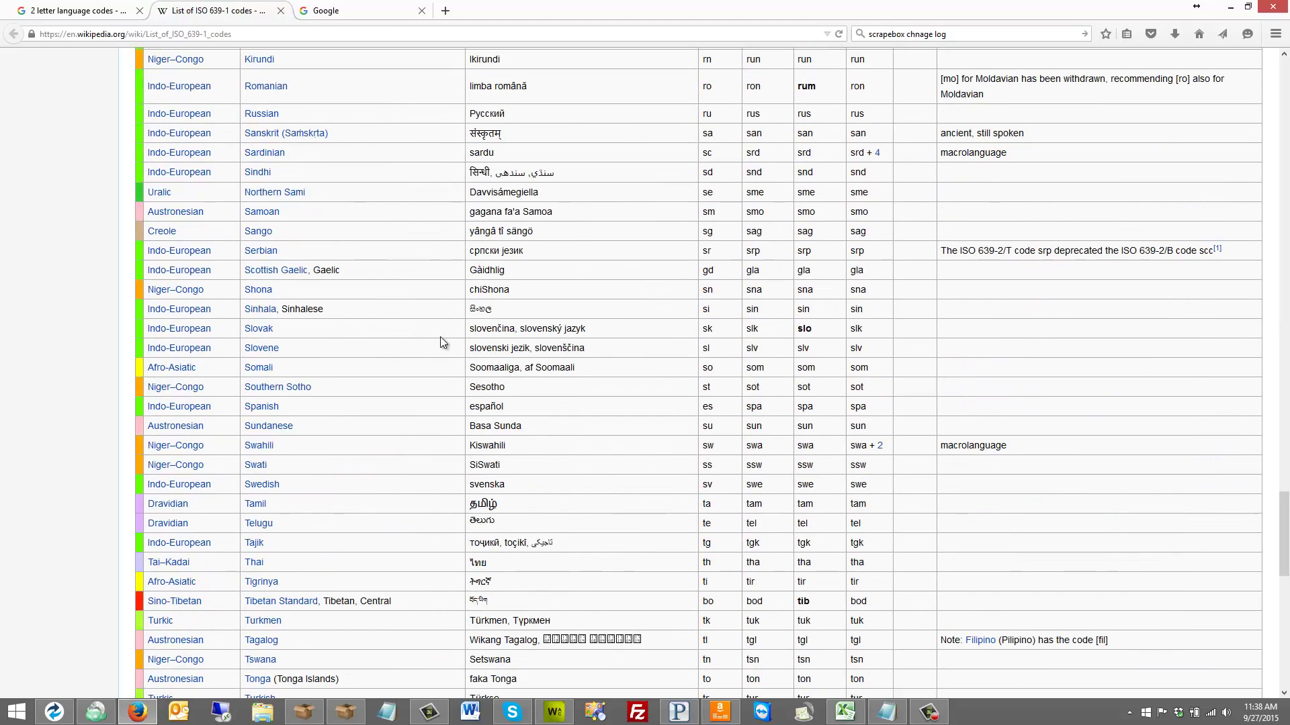
pyautogui.scroll(20, 438, 332)
pyautogui.scroll(20, 438, 332)
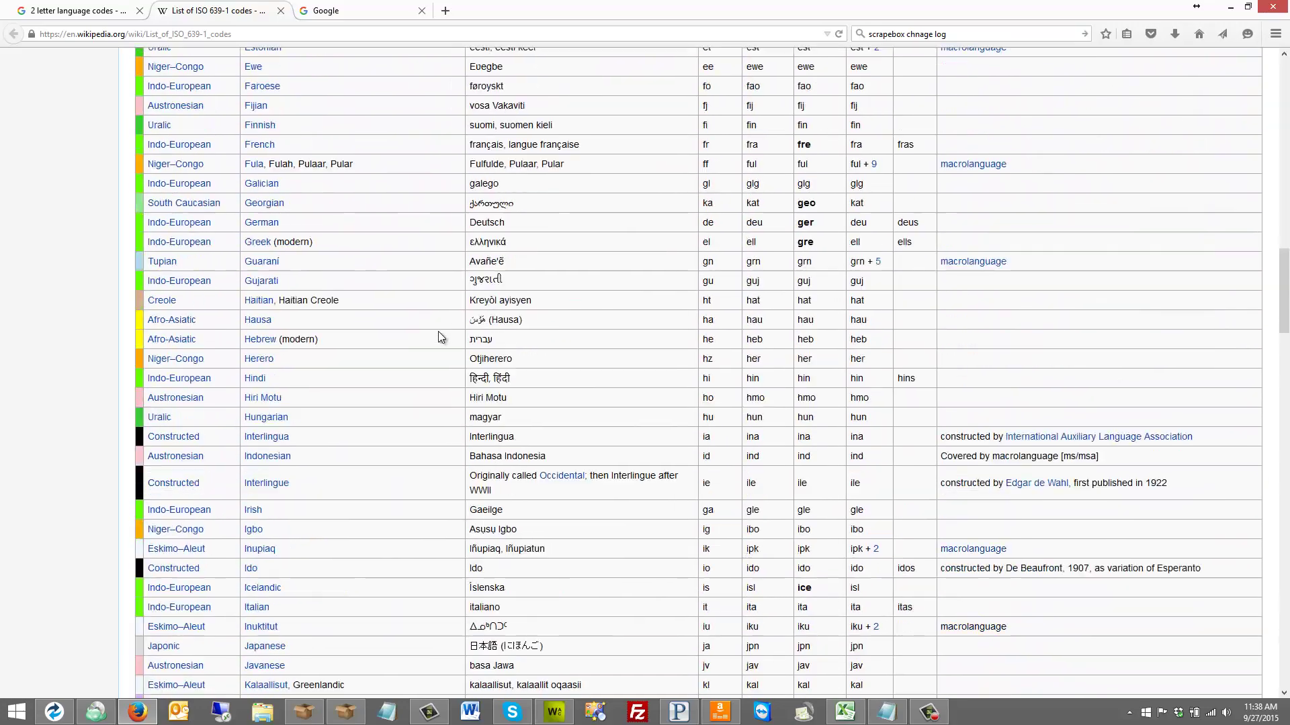
# - Switch back to ScrapeBox 2.0 and set the hl language parameter in the Google France engine's query string to fr
pyautogui.click(304, 712)
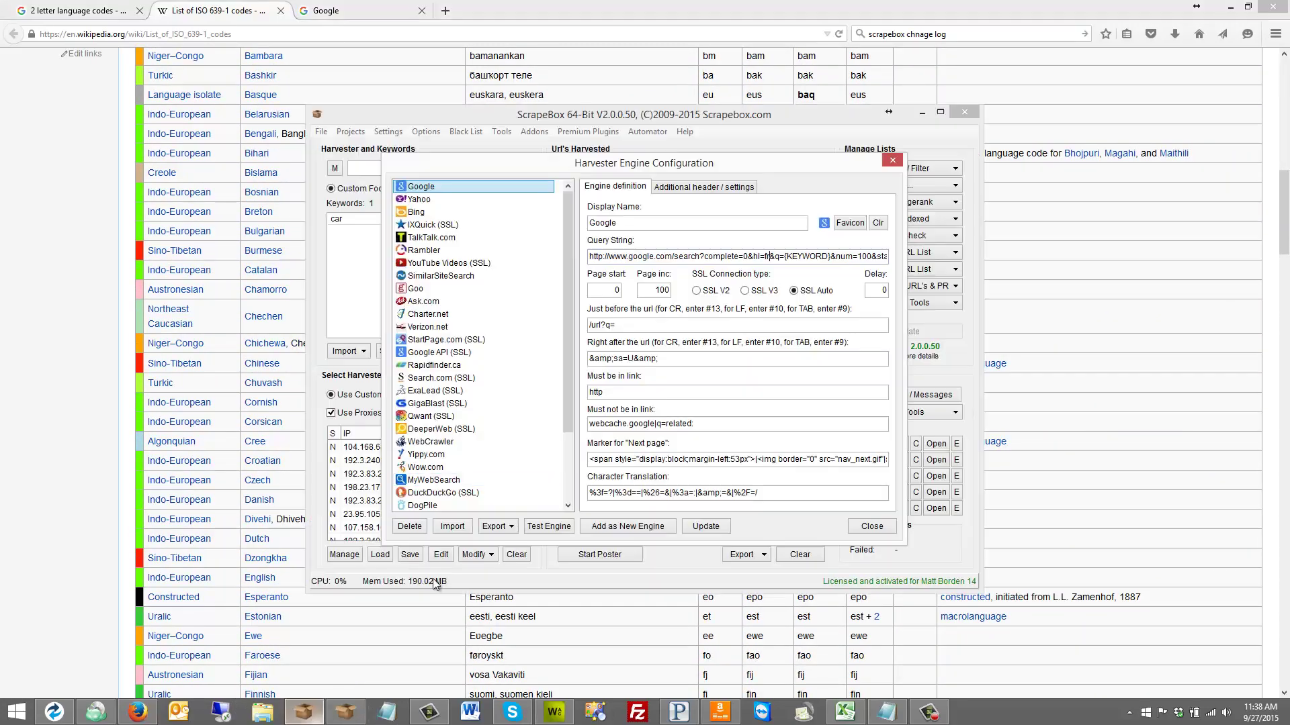
pyautogui.click(1230, 8)
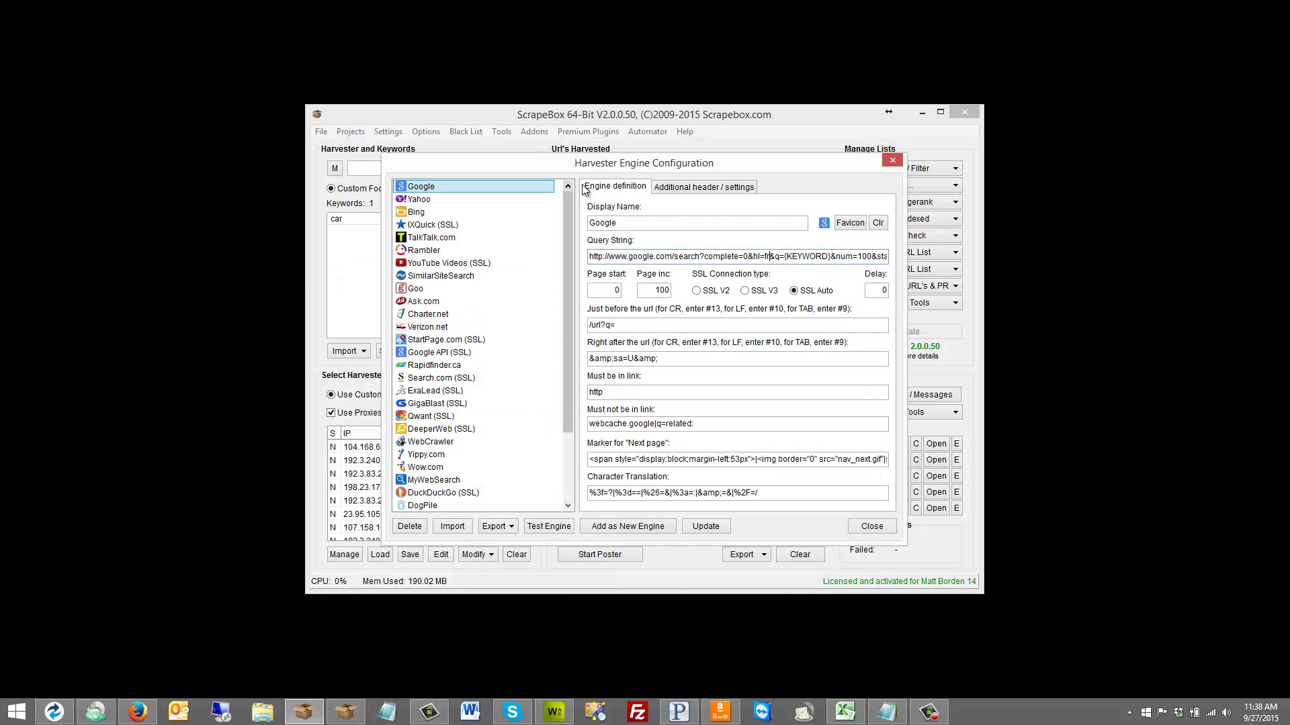
pyautogui.click(770, 256)
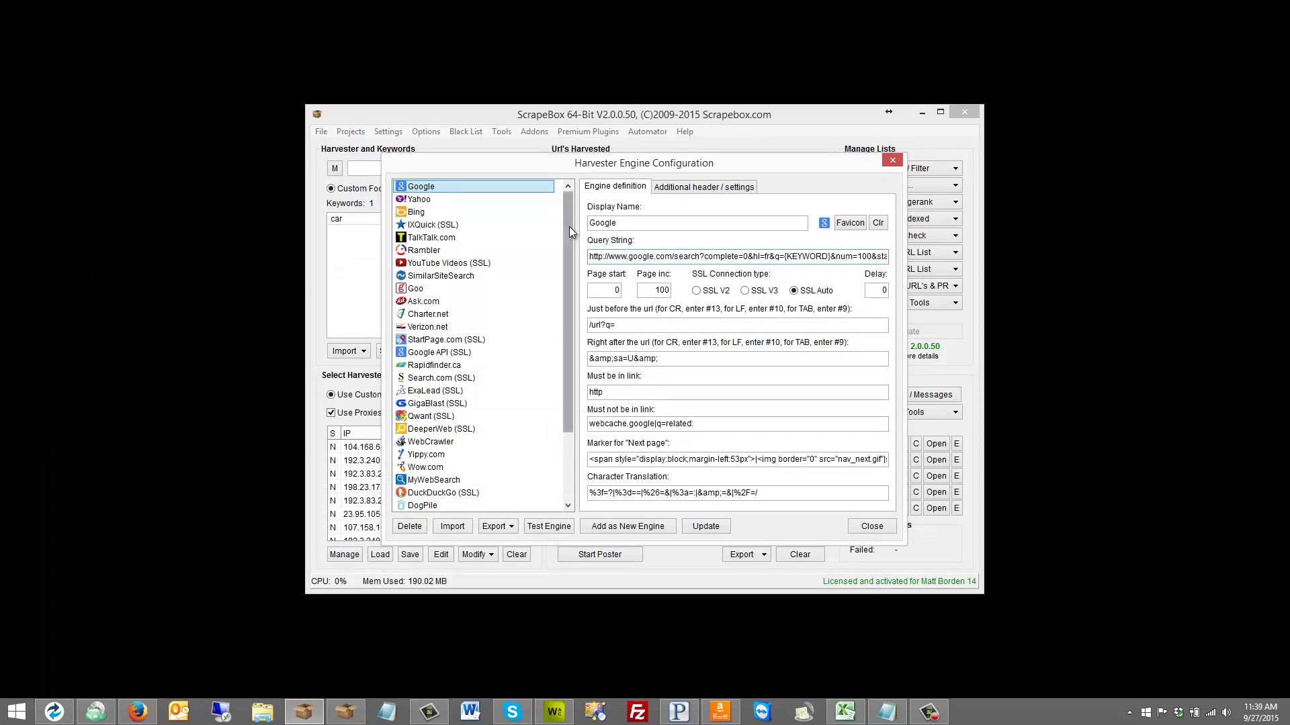
pyautogui.moveTo(570, 227); pyautogui.dragTo(570, 296)
pyautogui.click(433, 493)
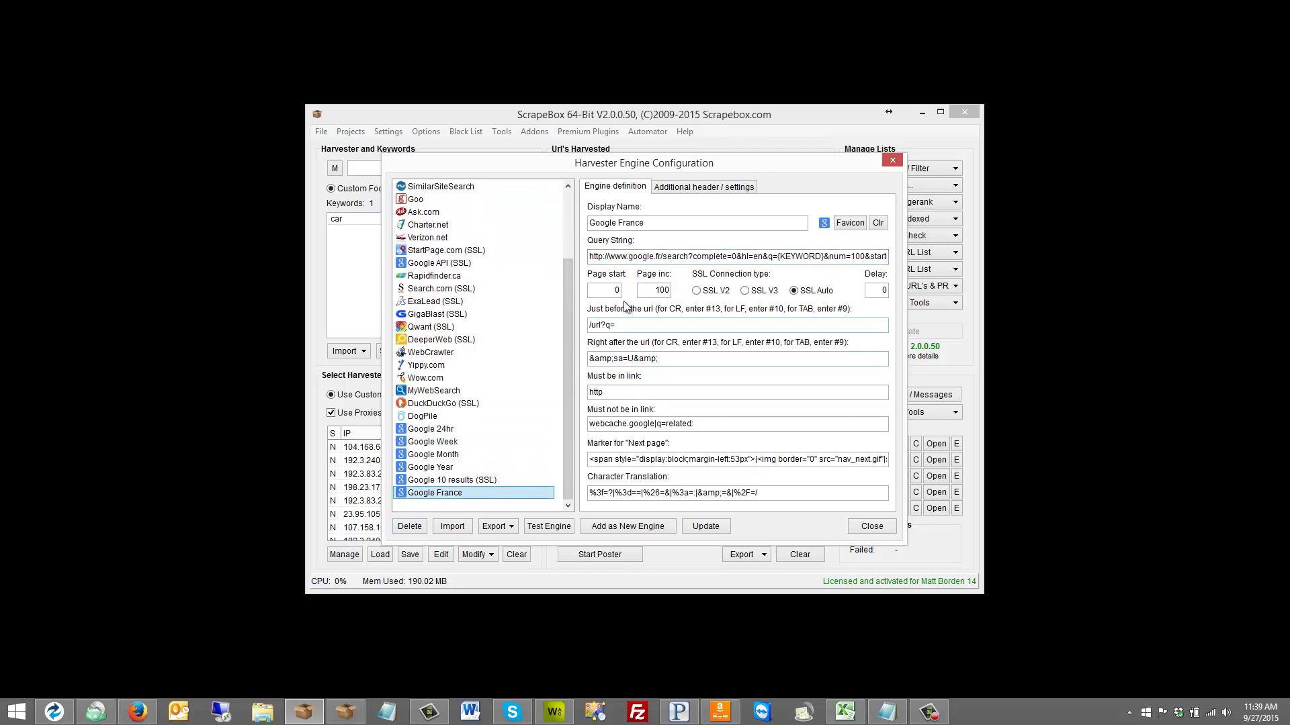
pyautogui.click(756, 257)
pyautogui.moveTo(764, 257); pyautogui.dragTo(737, 257)
pyautogui.press('Delete')
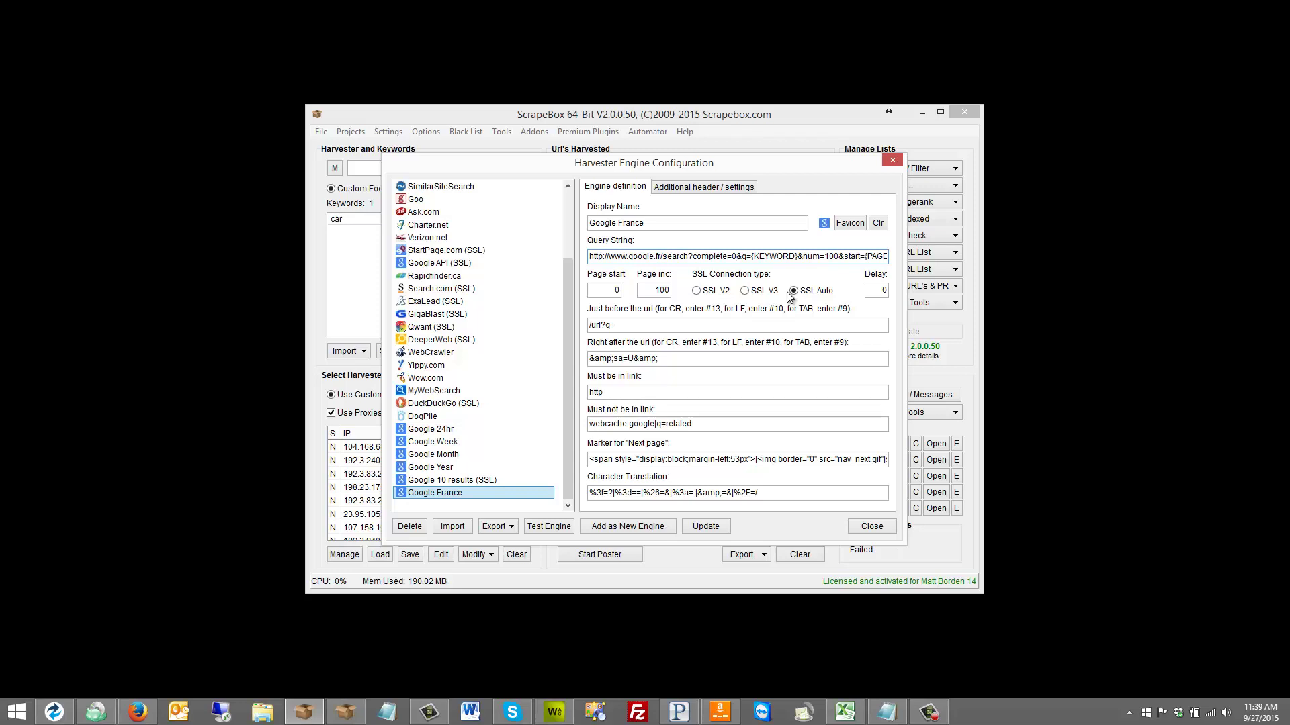
pyautogui.write('&hl=en')
pyautogui.press('BackSpace')
pyautogui.press('BackSpace')
pyautogui.write('fr&')
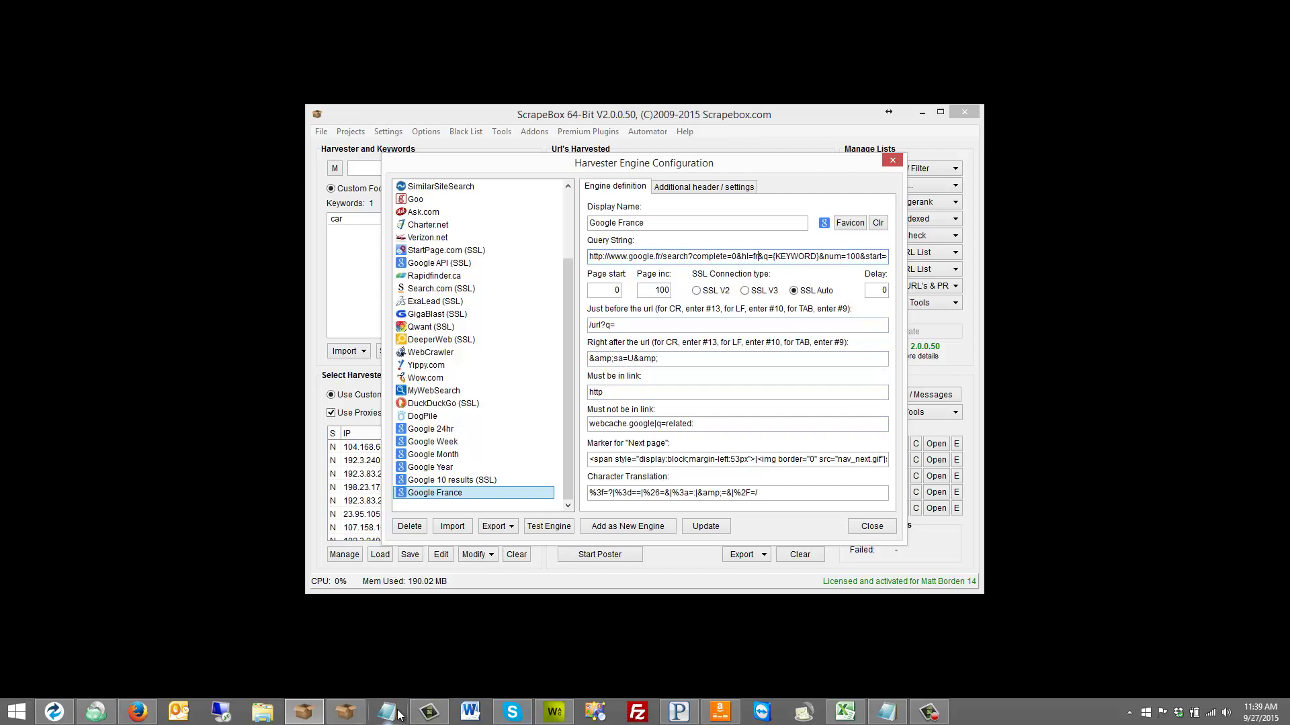
# - Switch to ScrapeBox V1.16.4 and enter google.fr+fr on a new line in the Add/Edit Google Engines list
pyautogui.click(422, 676)
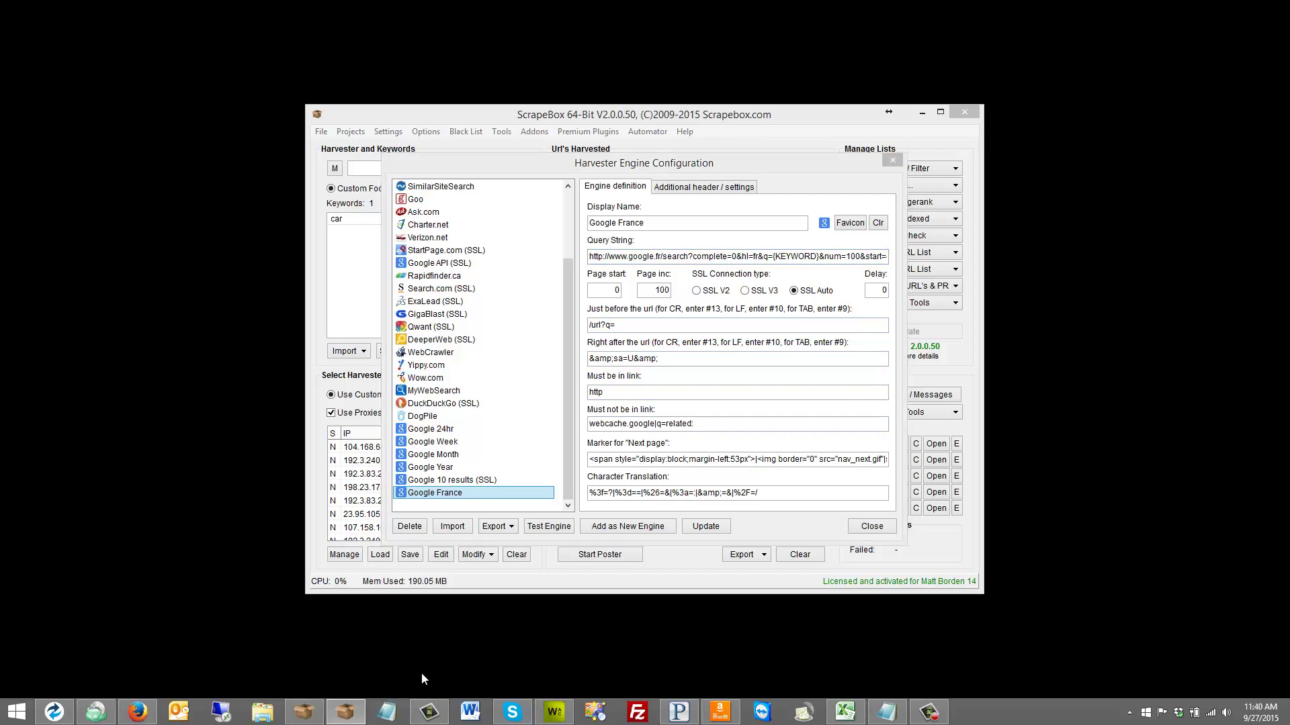
pyautogui.click(346, 710)
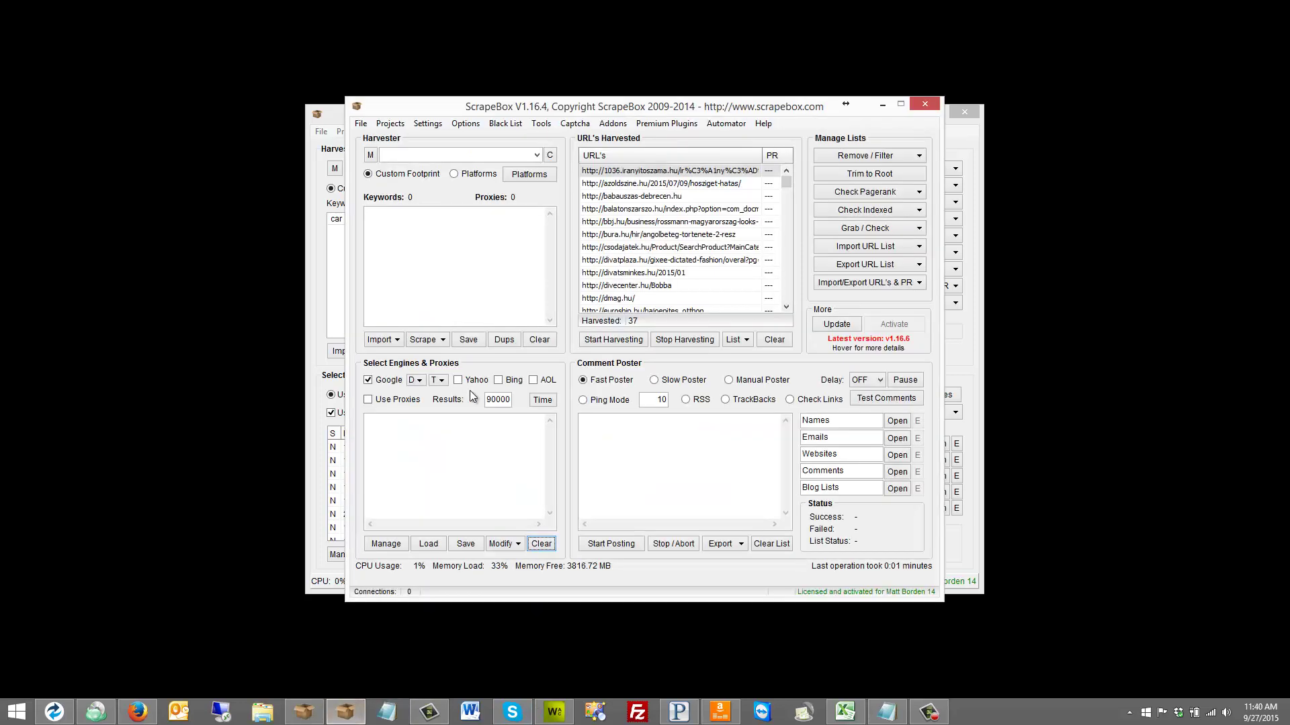
pyautogui.click(417, 380)
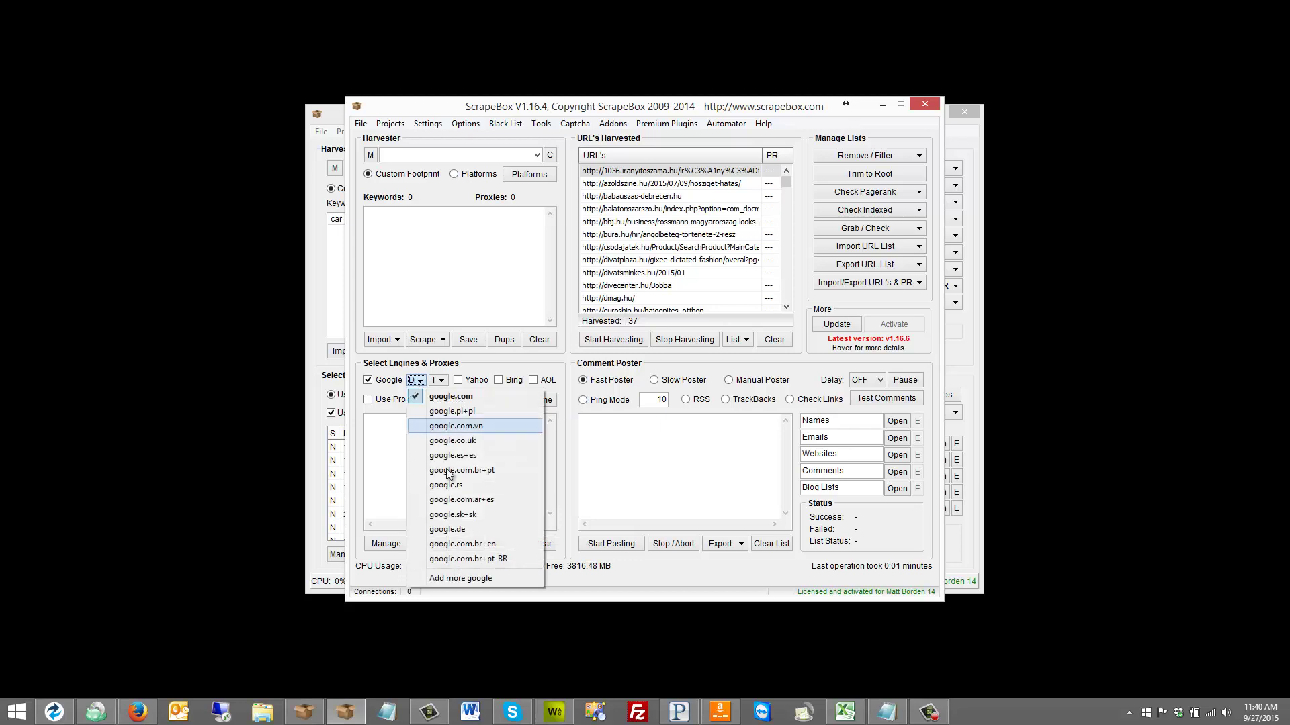
pyautogui.click(485, 579)
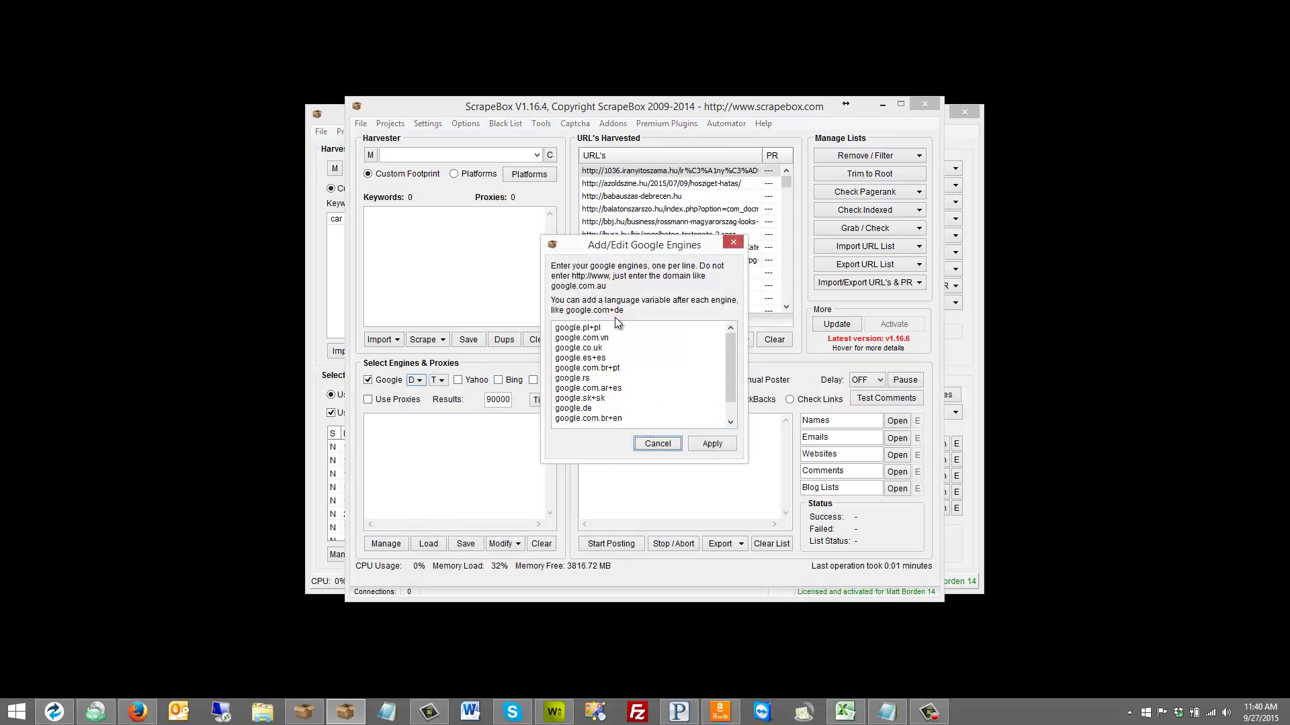
pyautogui.scroll(-1, 731, 385)
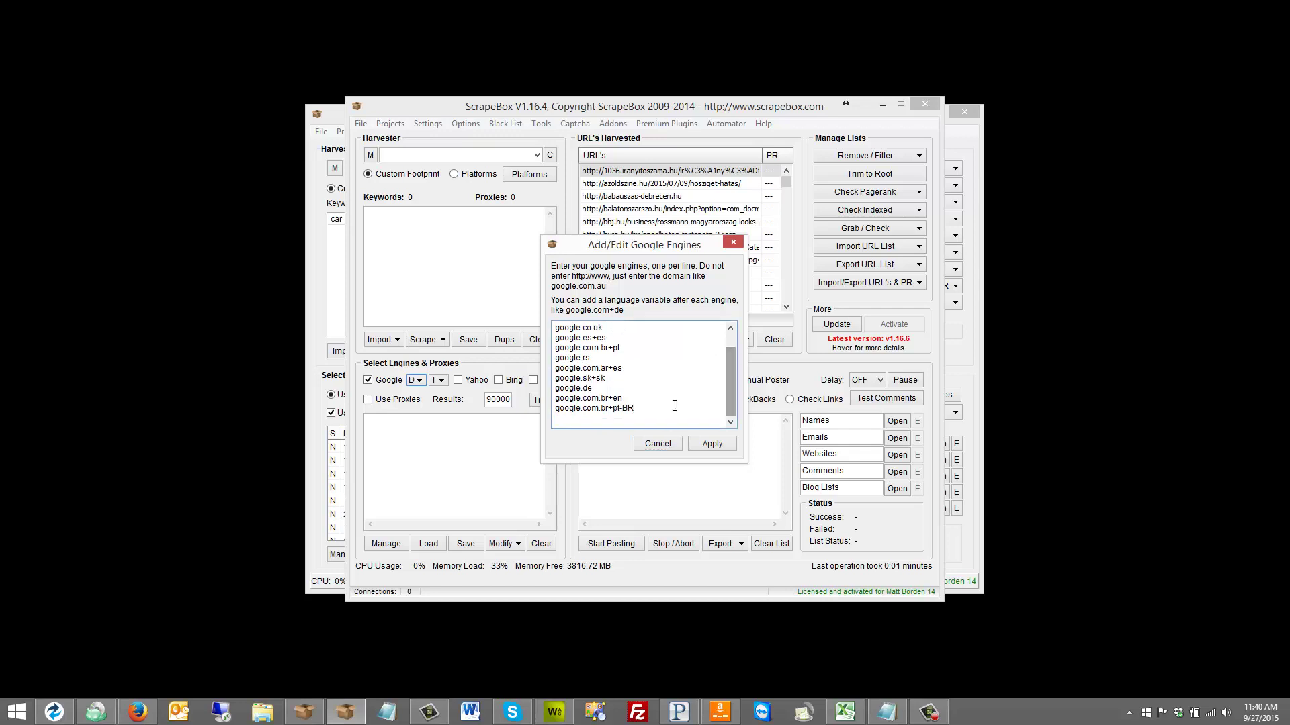
pyautogui.press('Return')
pyautogui.write('google.fr+ft')
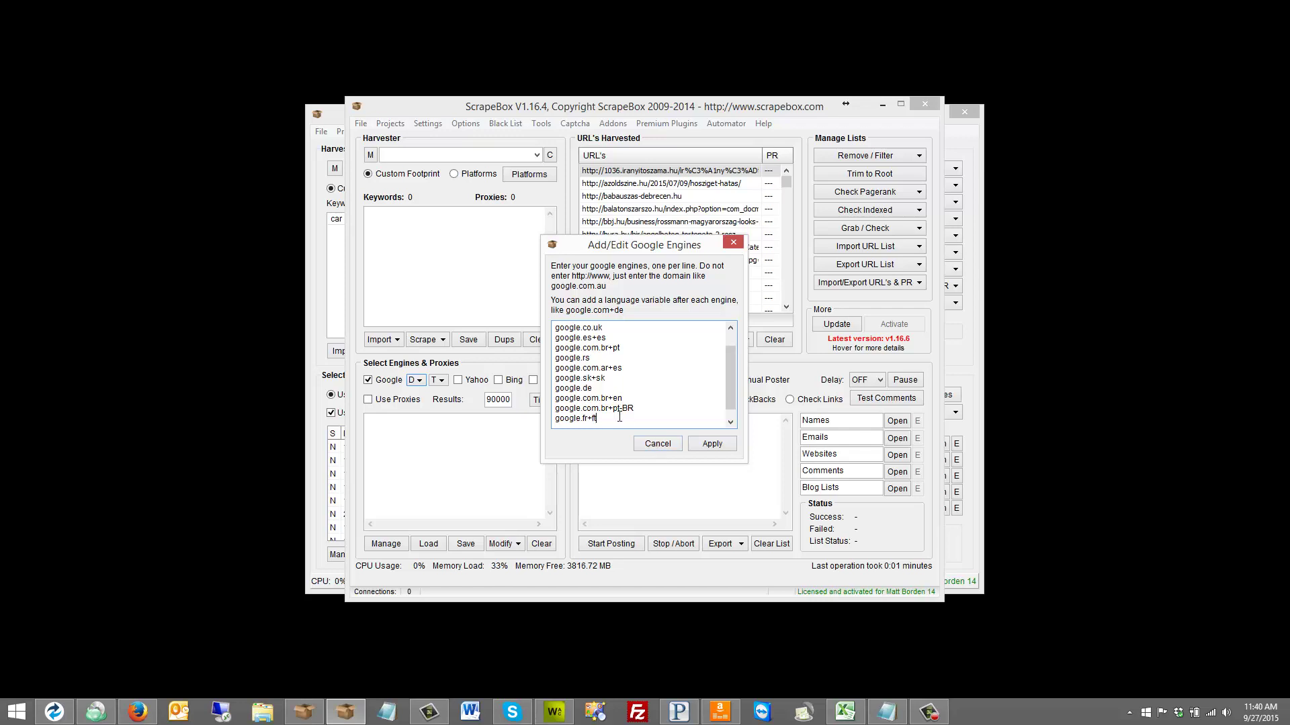
pyautogui.press('BackSpace')
pyautogui.write('r')
pyautogui.moveTo(598, 418); pyautogui.dragTo(553, 418)
# - Return to ScrapeBox 2.0, update the Google France engine with its edited query string, and reopen its definition
pyautogui.click(320, 287)
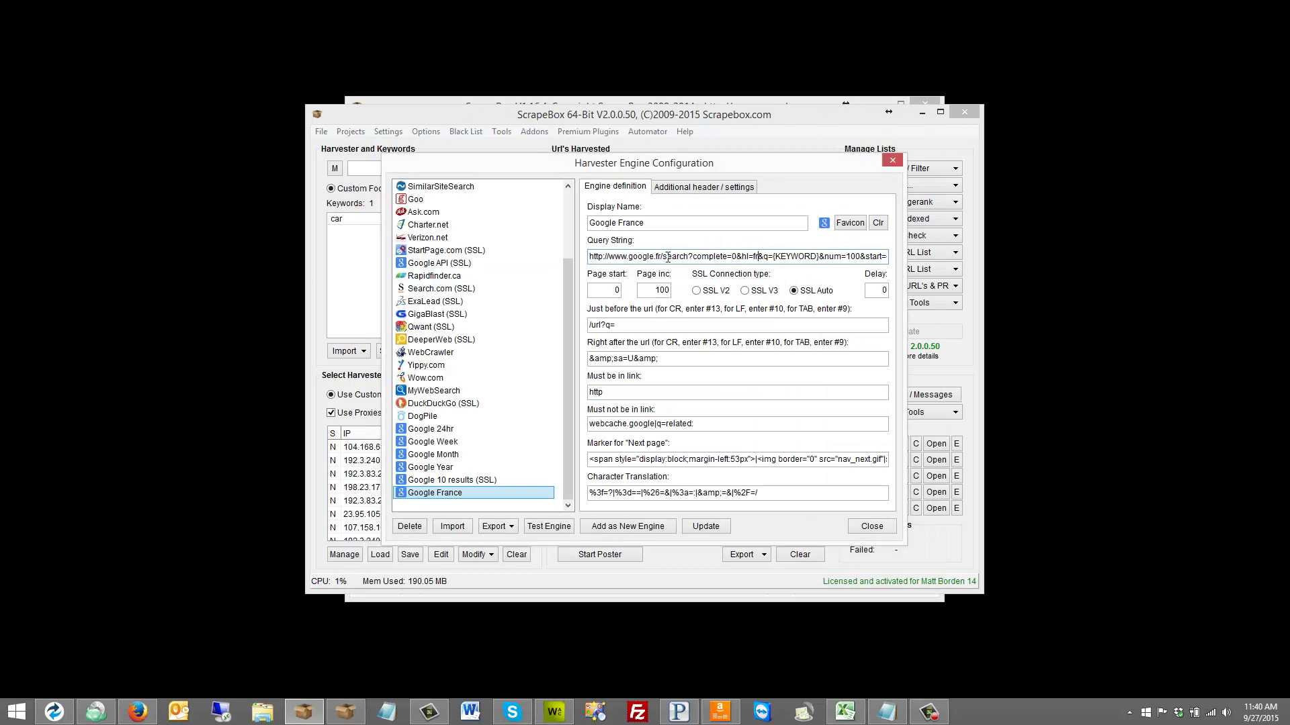
pyautogui.moveTo(661, 257); pyautogui.dragTo(629, 258)
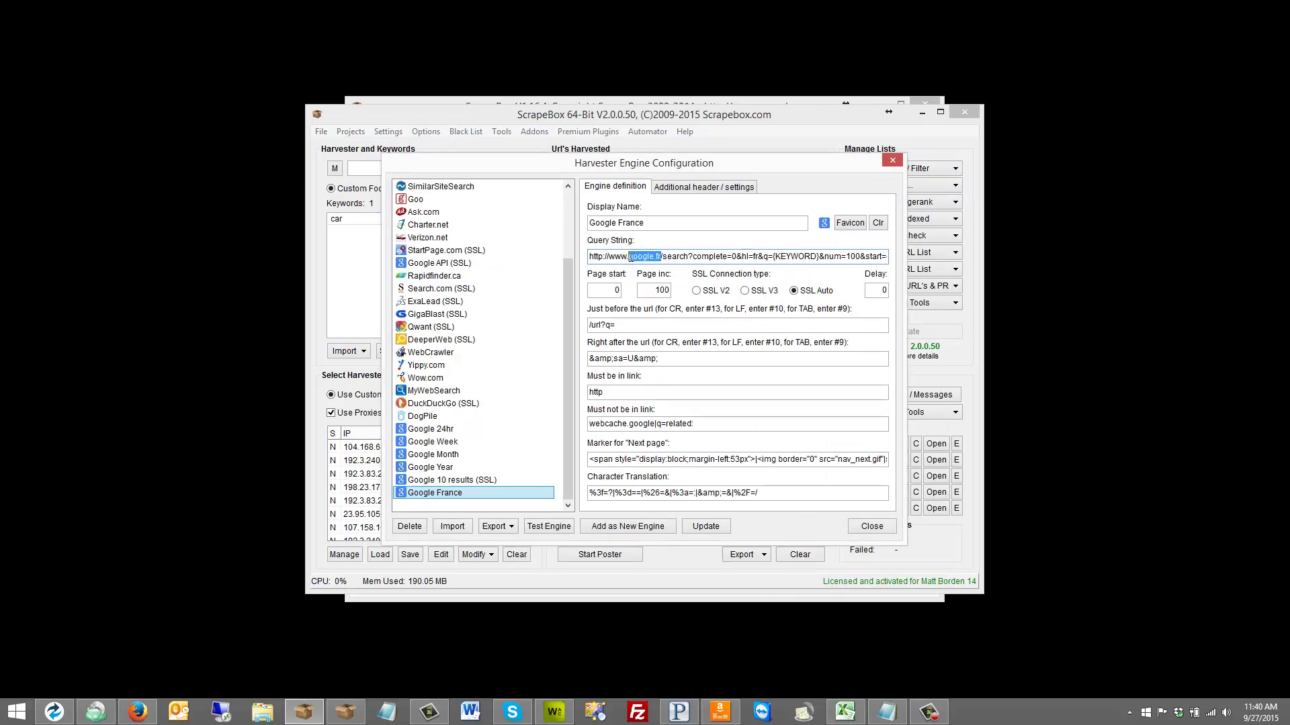
pyautogui.click(756, 257)
pyautogui.click(757, 255)
pyautogui.moveTo(671, 222); pyautogui.dragTo(573, 229)
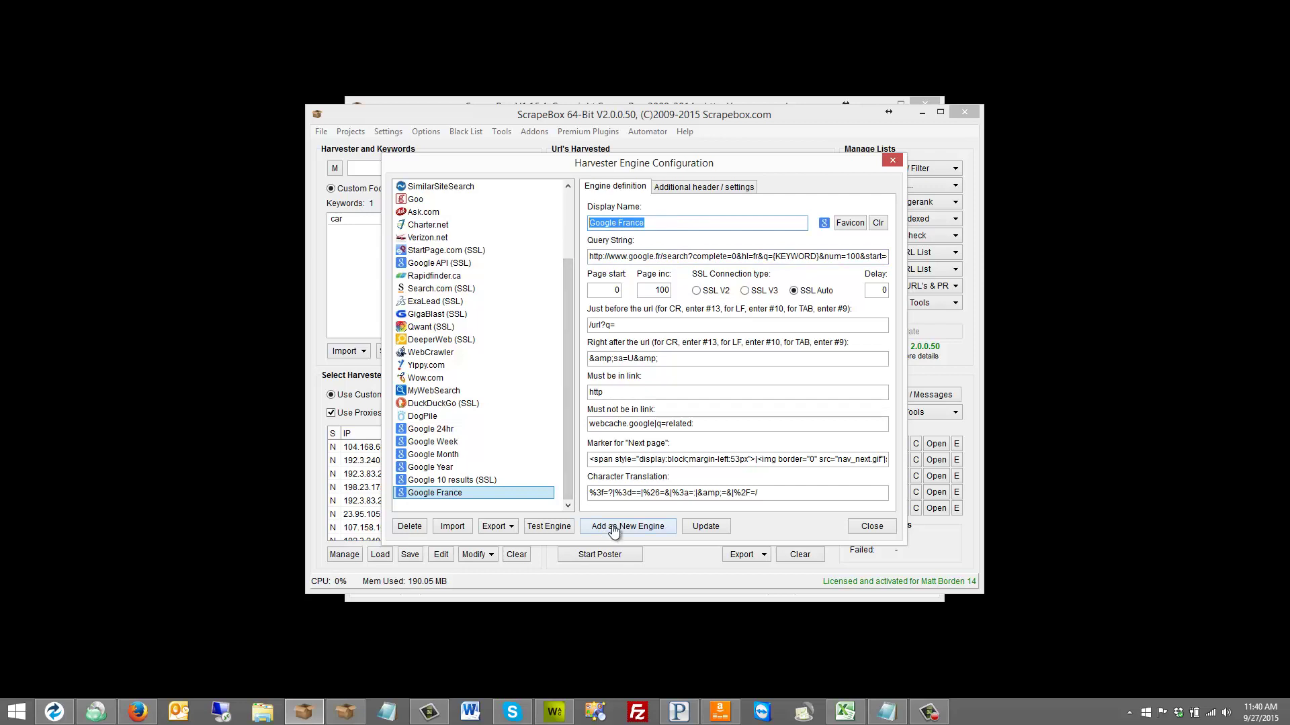
pyautogui.click(706, 526)
pyautogui.click(675, 403)
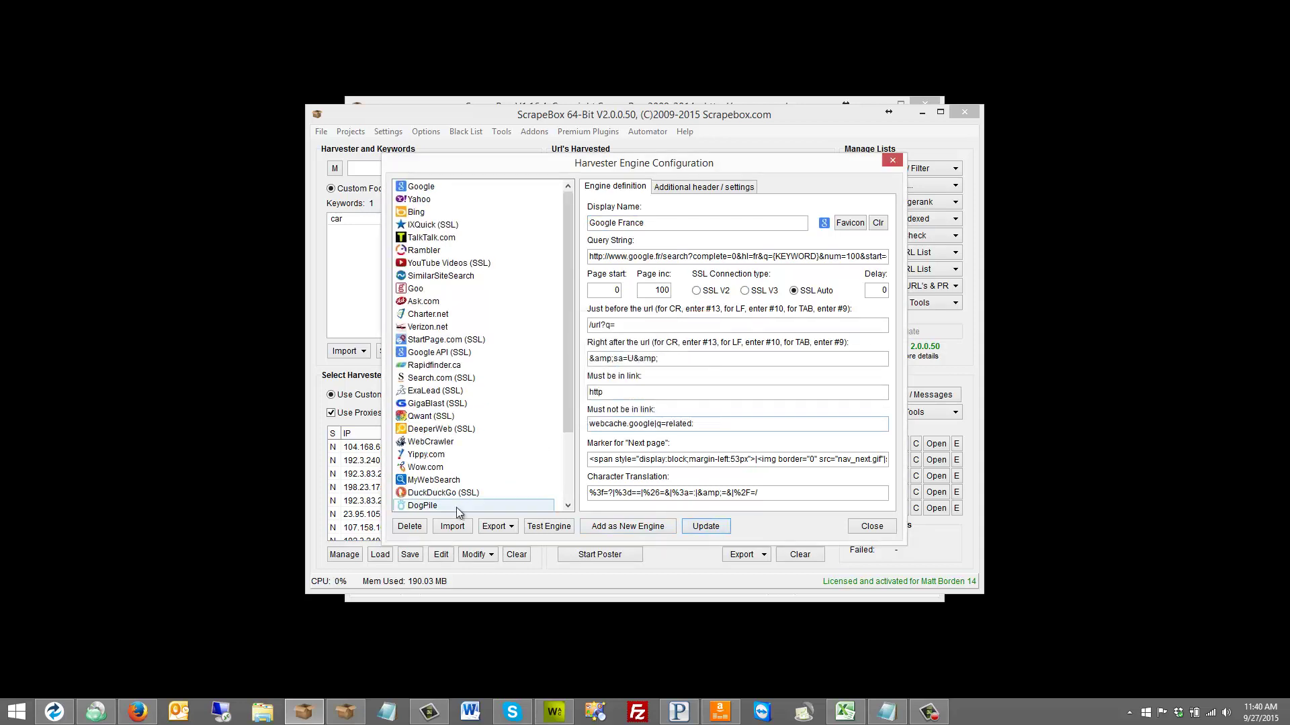
pyautogui.moveTo(569, 429); pyautogui.dragTo(566, 487)
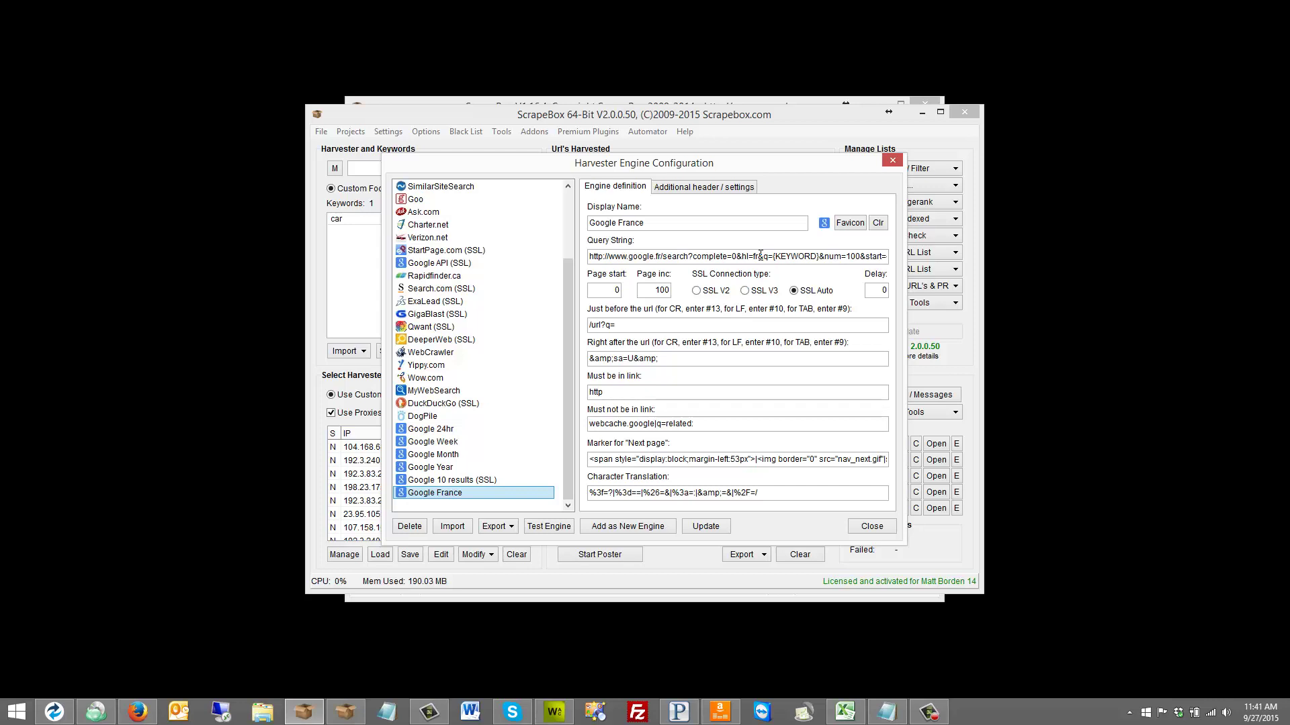
# - Switch to Firefox and load google.co.uk in the Google tab
pyautogui.click(137, 712)
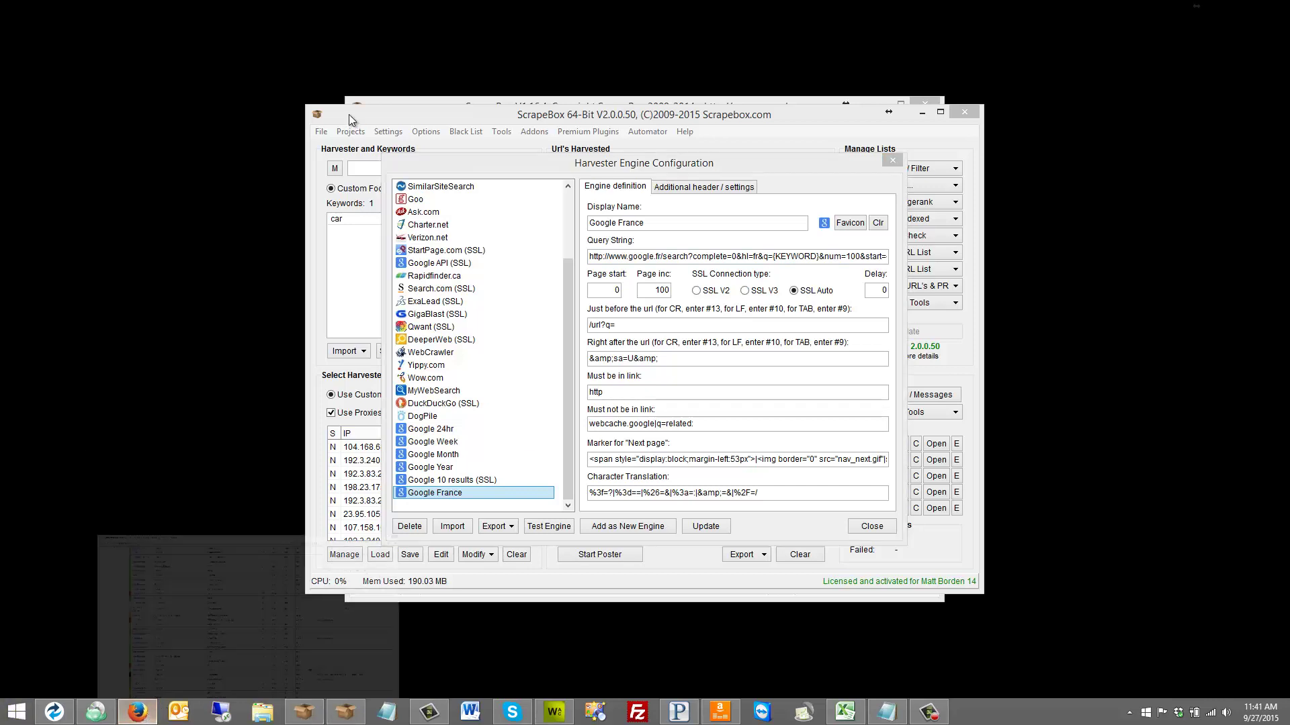
pyautogui.click(346, 11)
pyautogui.click(248, 36)
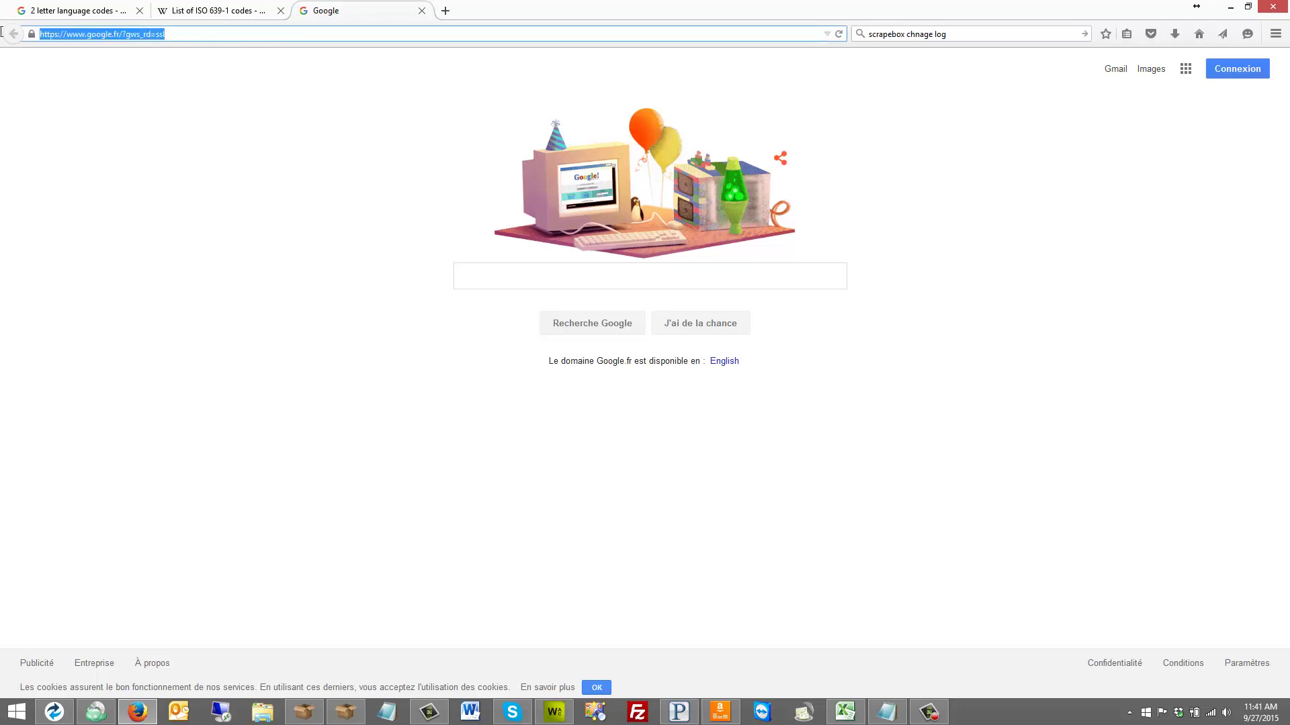
pyautogui.write('google.co')
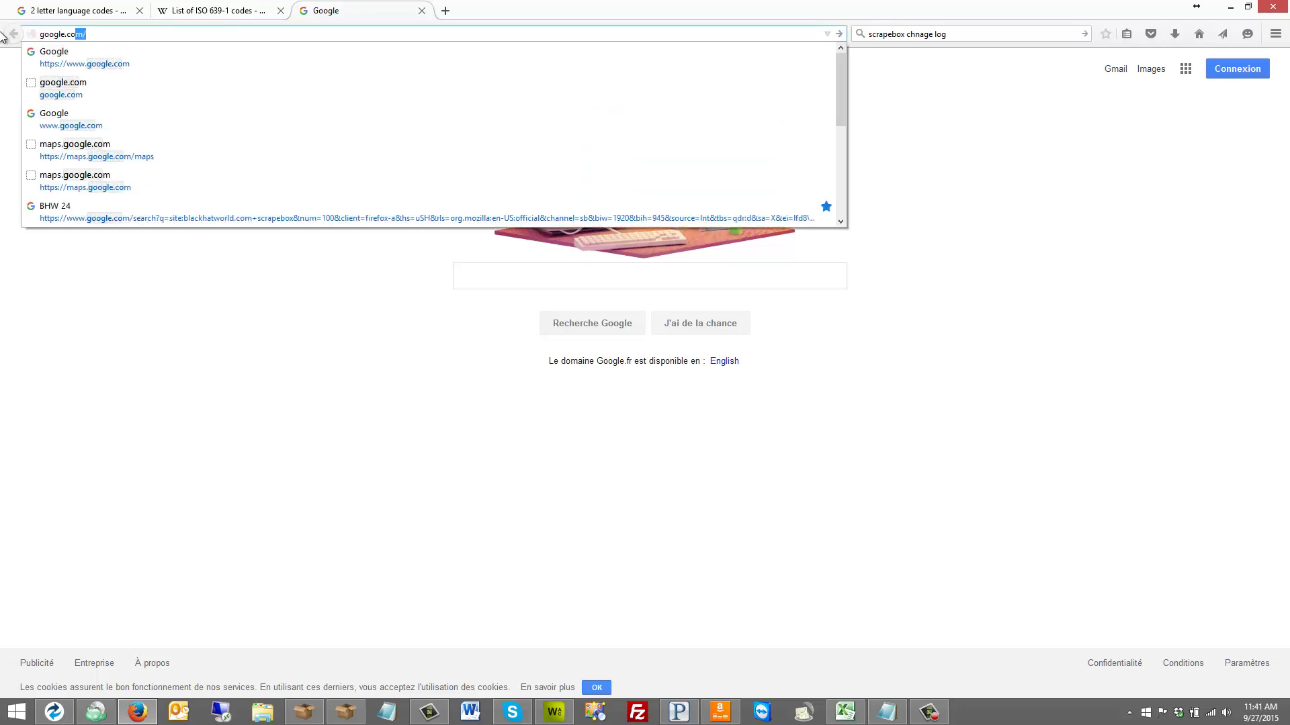
pyautogui.write('.uk')
pyautogui.press('Return')
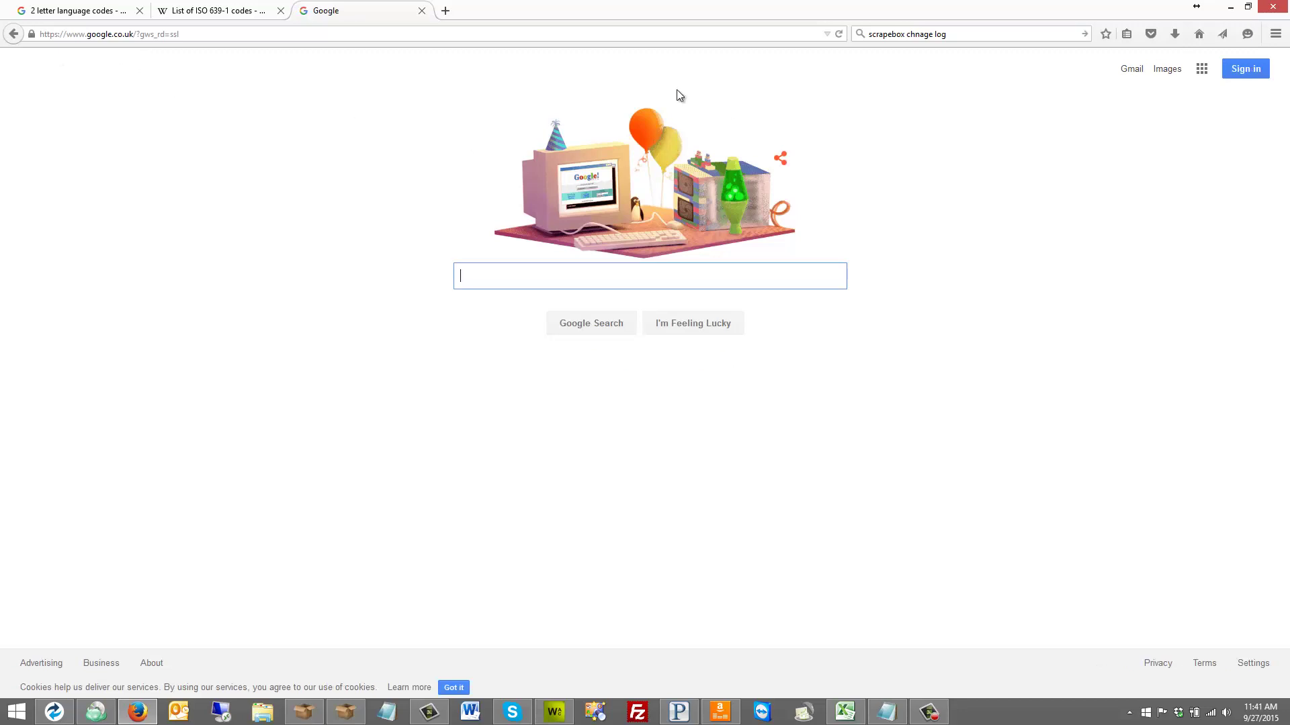
pyautogui.click(300, 712)
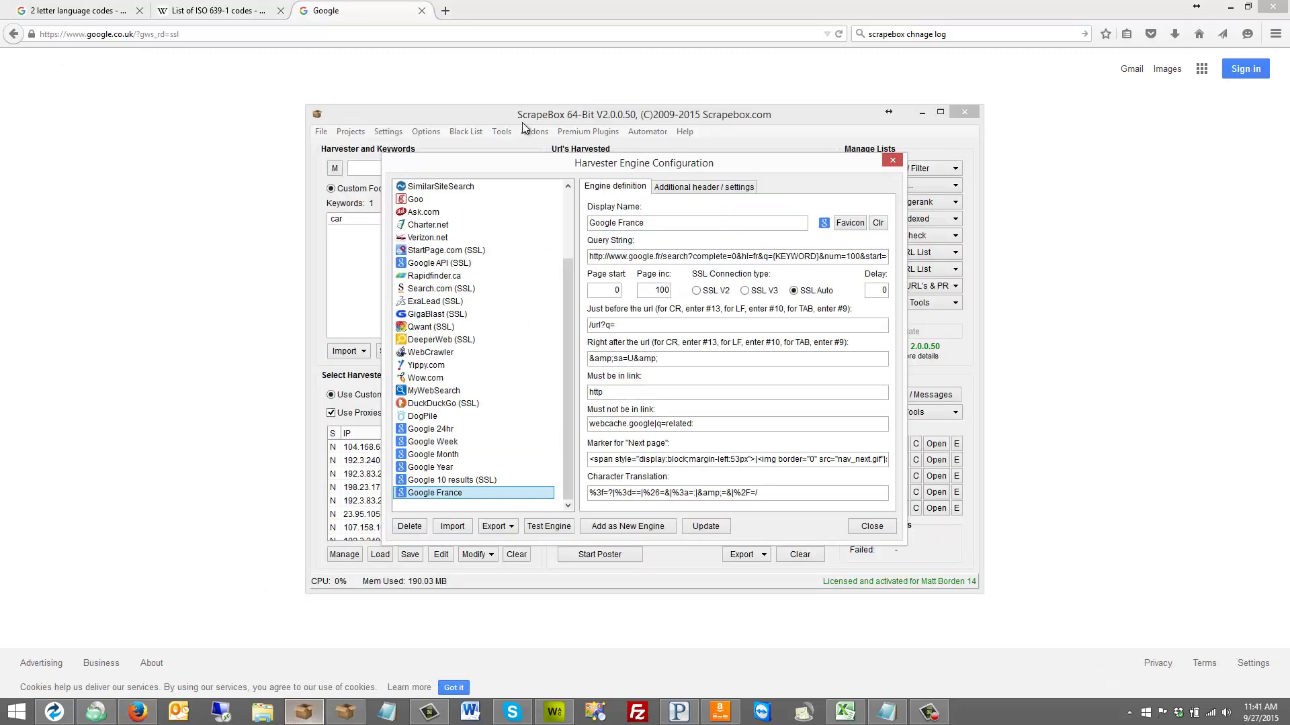
pyautogui.scroll(5, 563, 200)
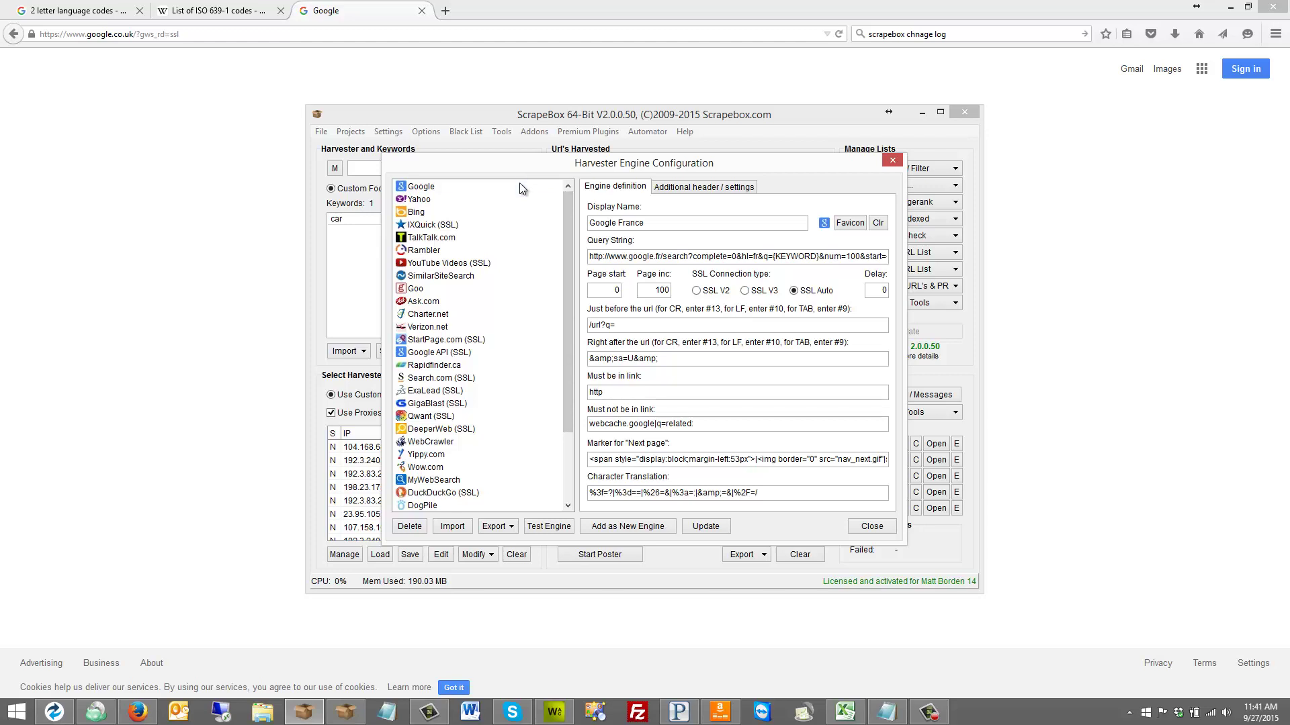
pyautogui.click(518, 185)
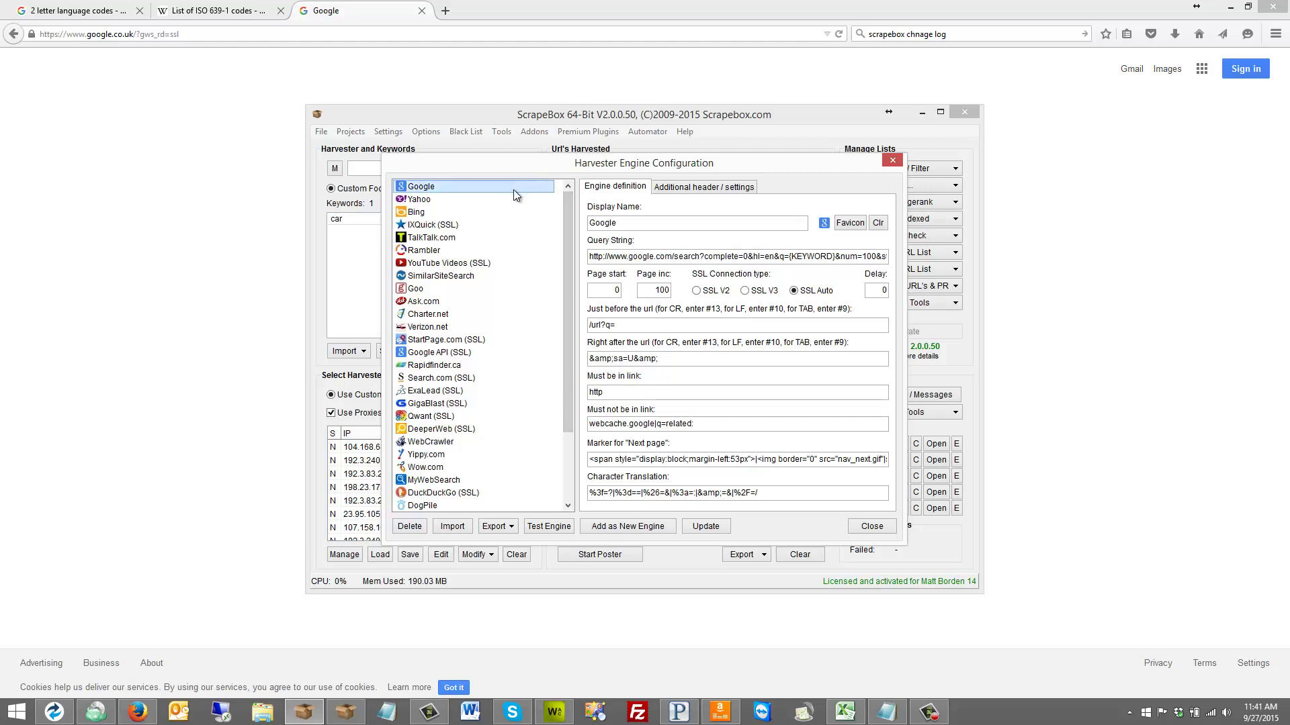
pyautogui.moveTo(570, 210); pyautogui.dragTo(549, 330)
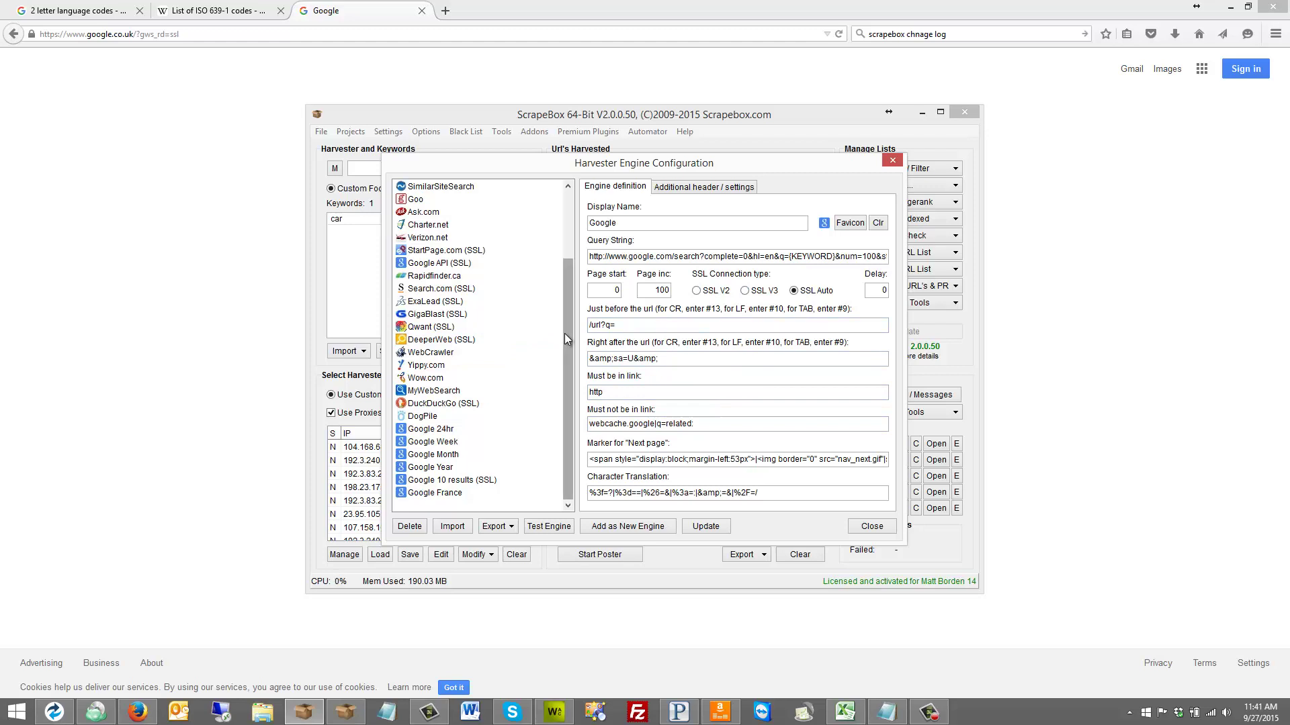
pyautogui.moveTo(564, 333); pyautogui.dragTo(564, 195)
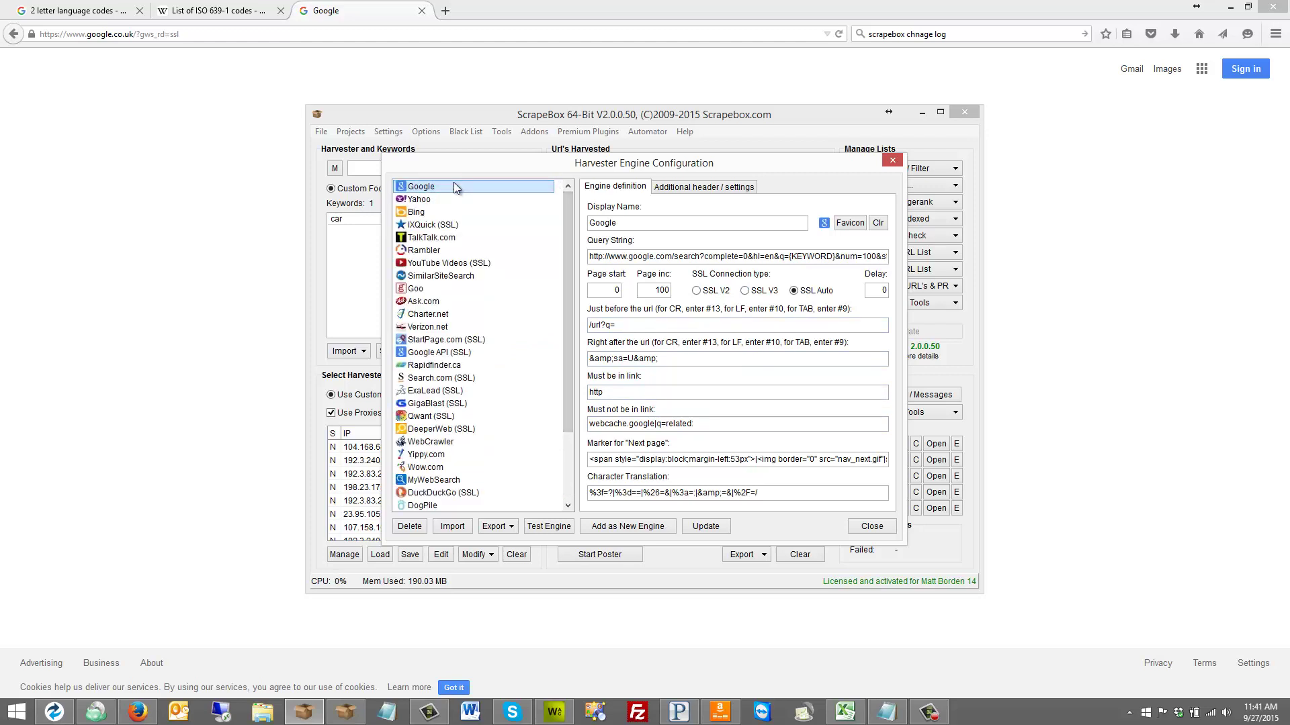
pyautogui.click(672, 256)
pyautogui.press('BackSpace')
pyautogui.press('BackSpace')
pyautogui.press('BackSpace')
pyautogui.write('o.uk')
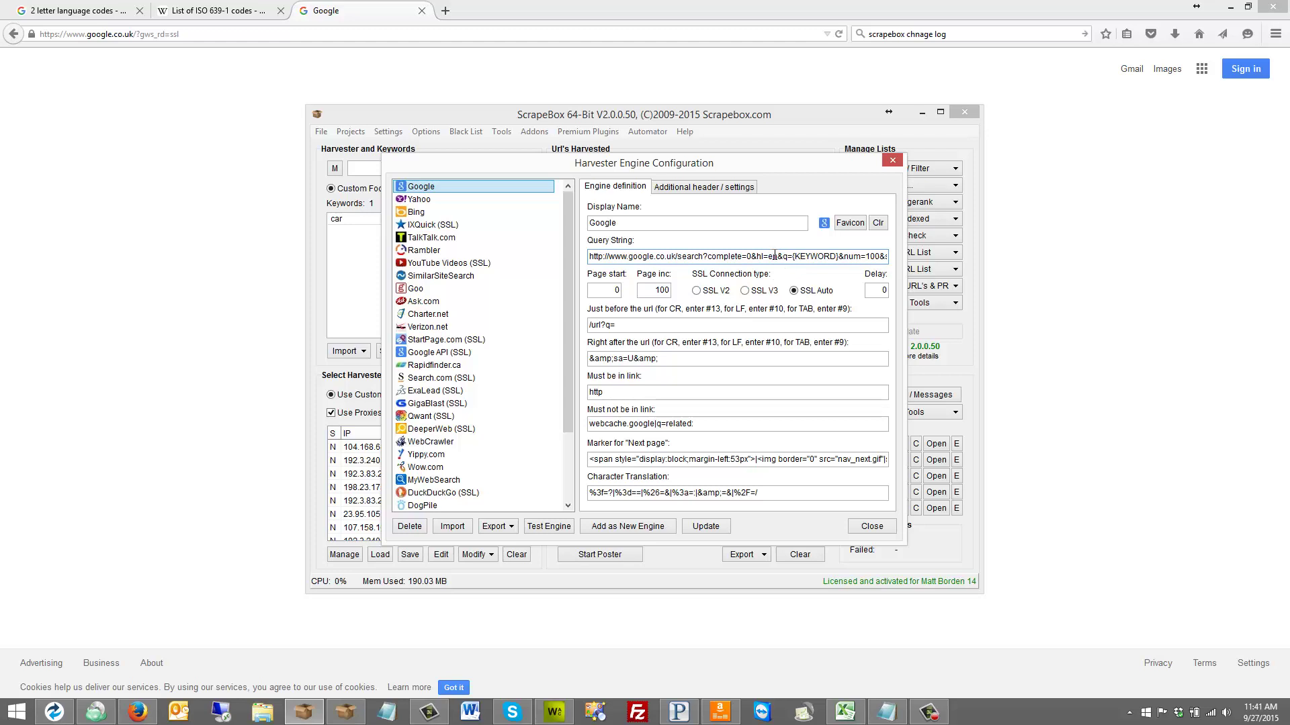
pyautogui.click(778, 258)
# - Name the engine Google UK, add it as a new engine, and open its definition
pyautogui.click(649, 222)
pyautogui.write('UK')
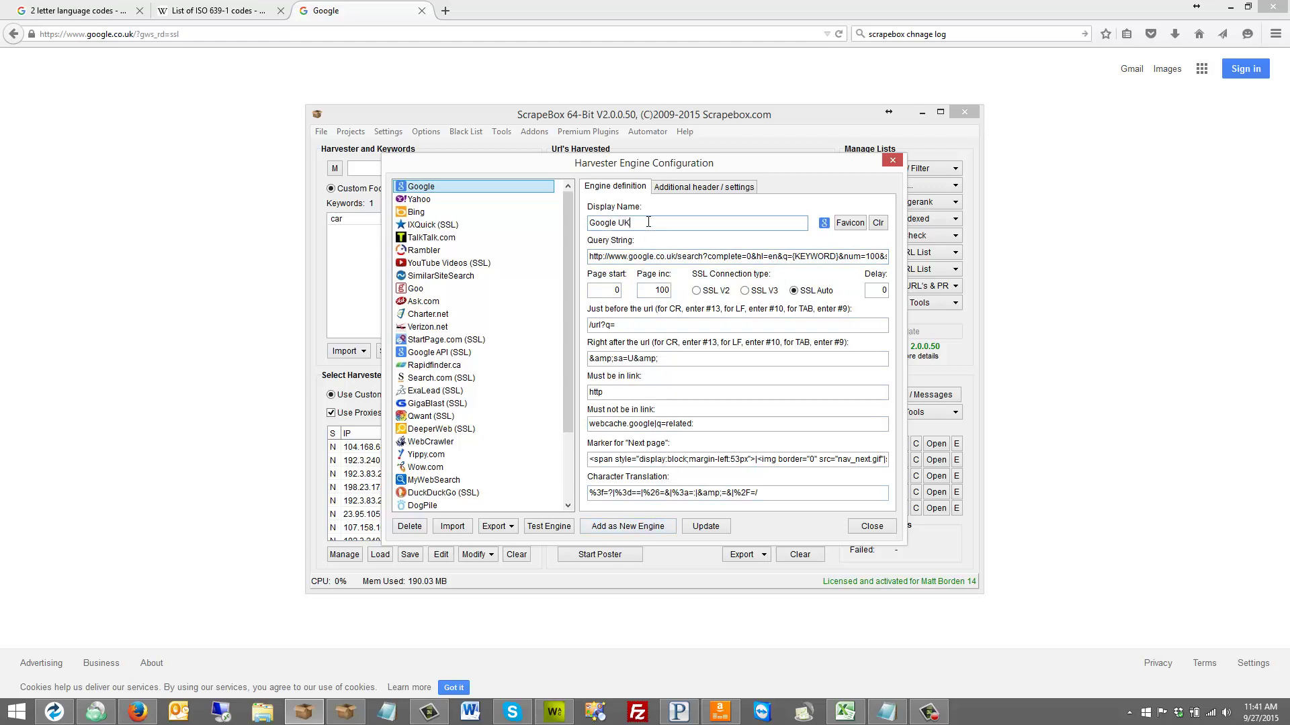
pyautogui.click(608, 529)
pyautogui.click(658, 403)
pyautogui.scroll(-3, 576, 389)
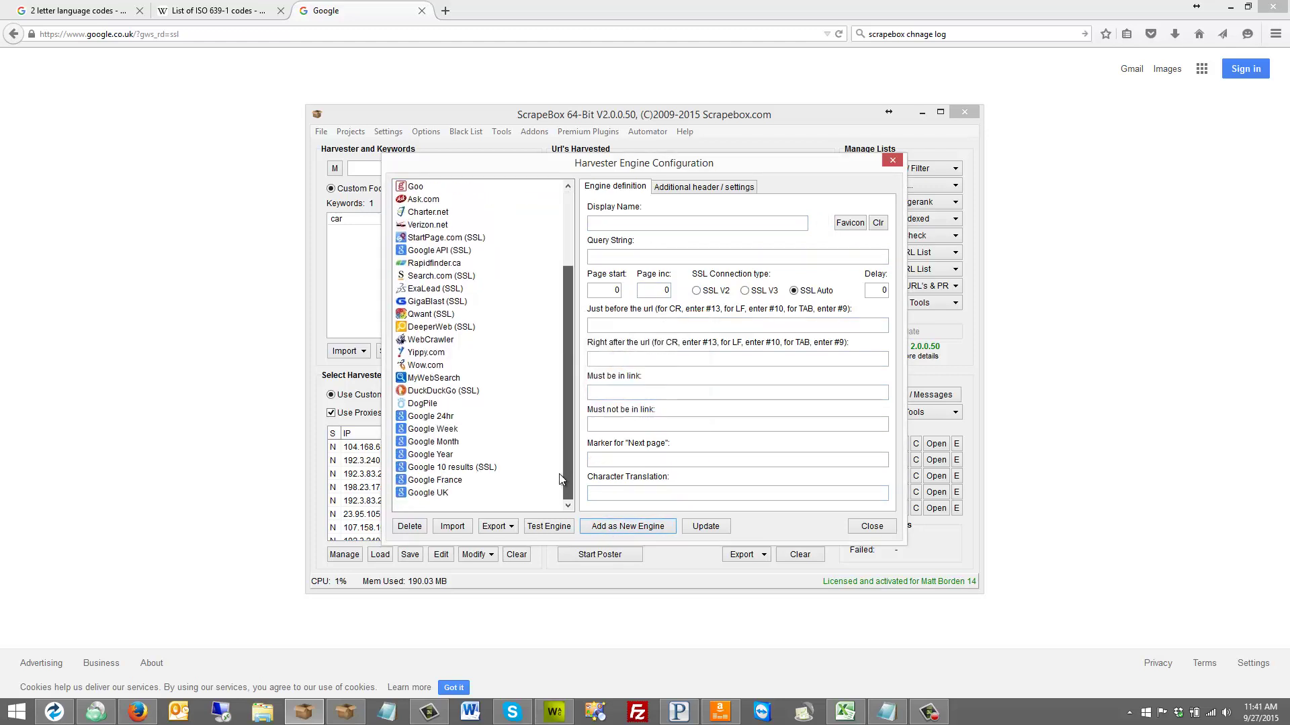
pyautogui.click(430, 492)
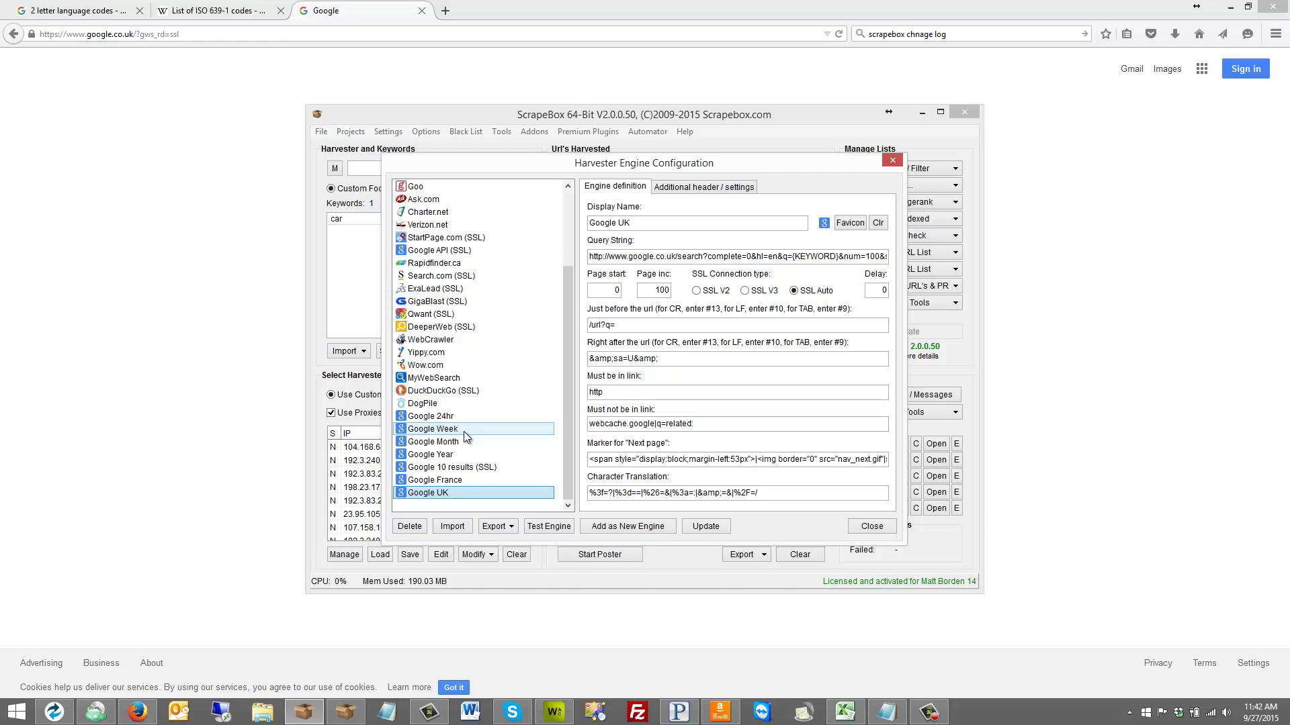
# - Switch to Firefox, load google.com, and search for "car"
pyautogui.click(279, 382)
pyautogui.click(184, 36)
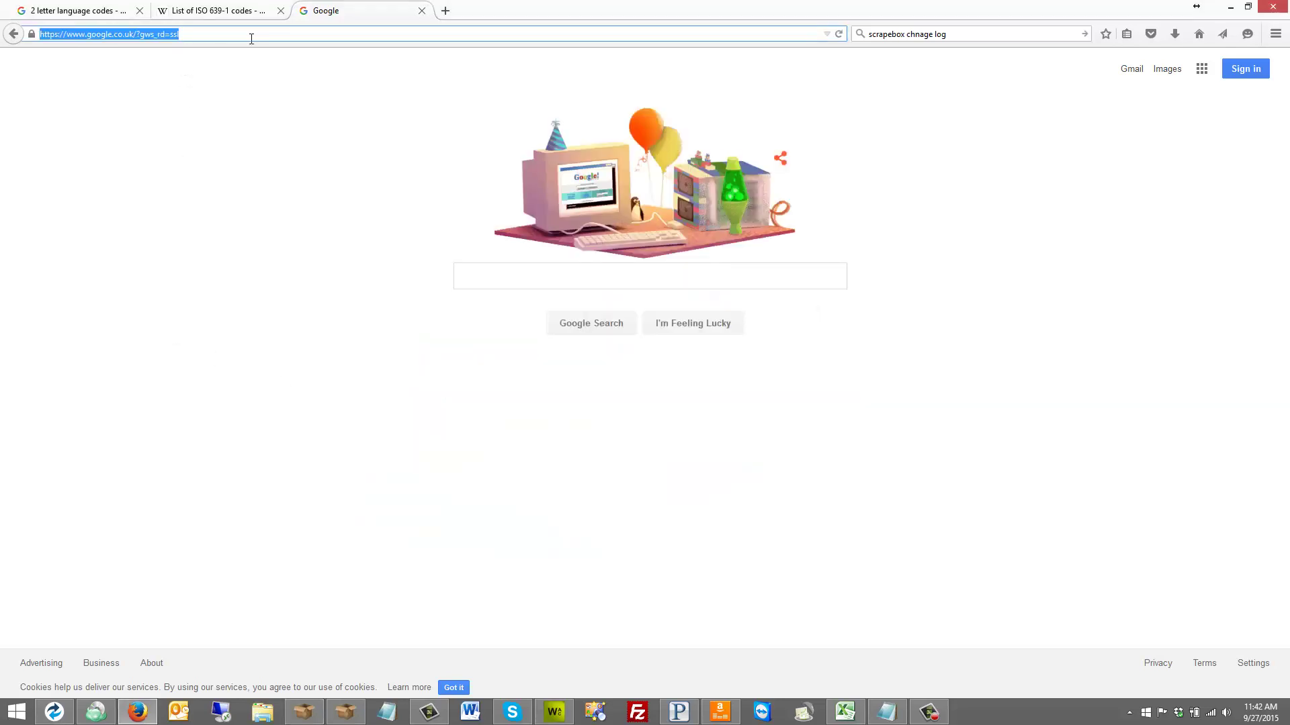
pyautogui.write('google.com/')
pyautogui.press('Return')
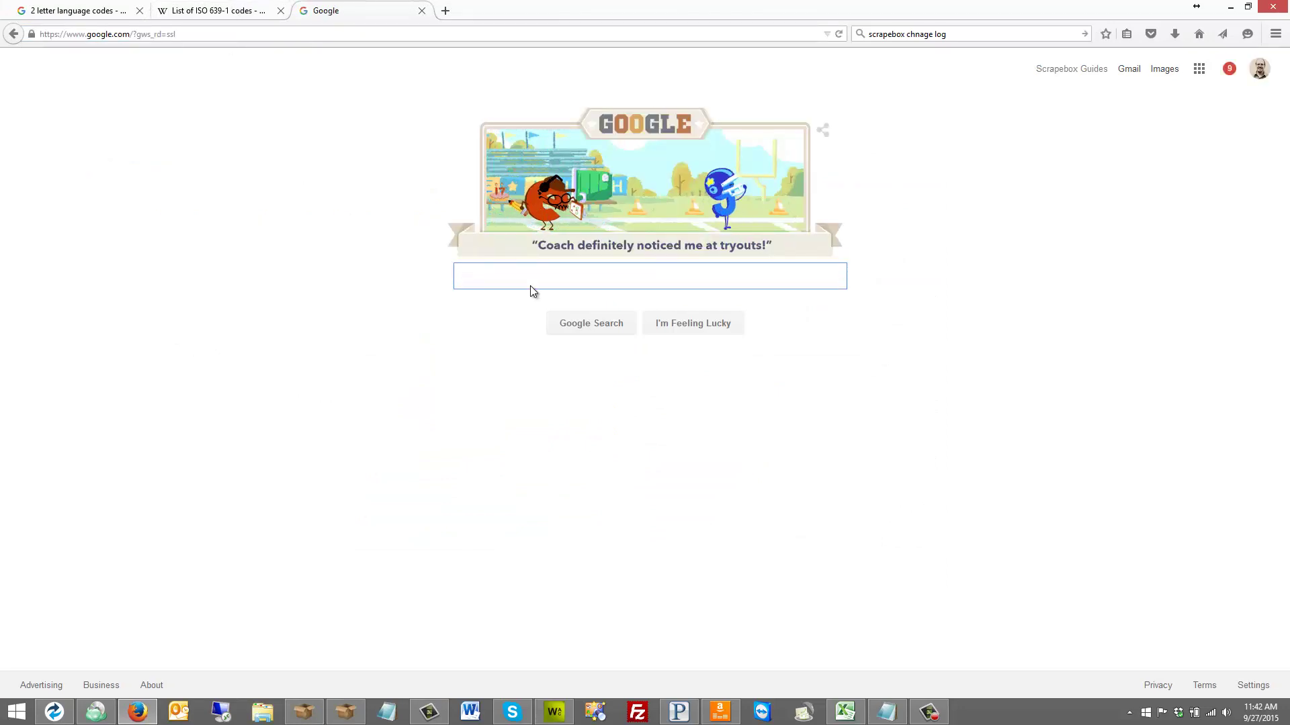
pyautogui.write('car')
pyautogui.press('Return')
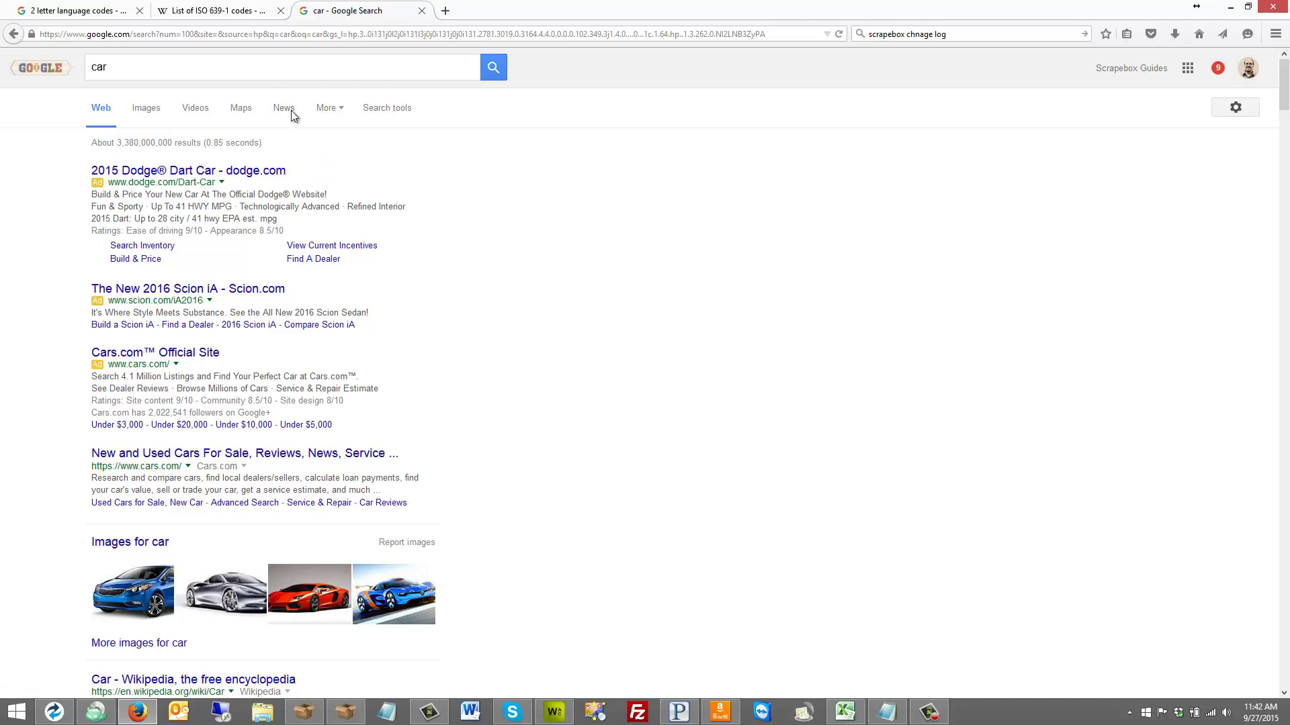
# - Open the custom date range settings for the "car" search results
pyautogui.click(327, 110)
pyautogui.click(387, 109)
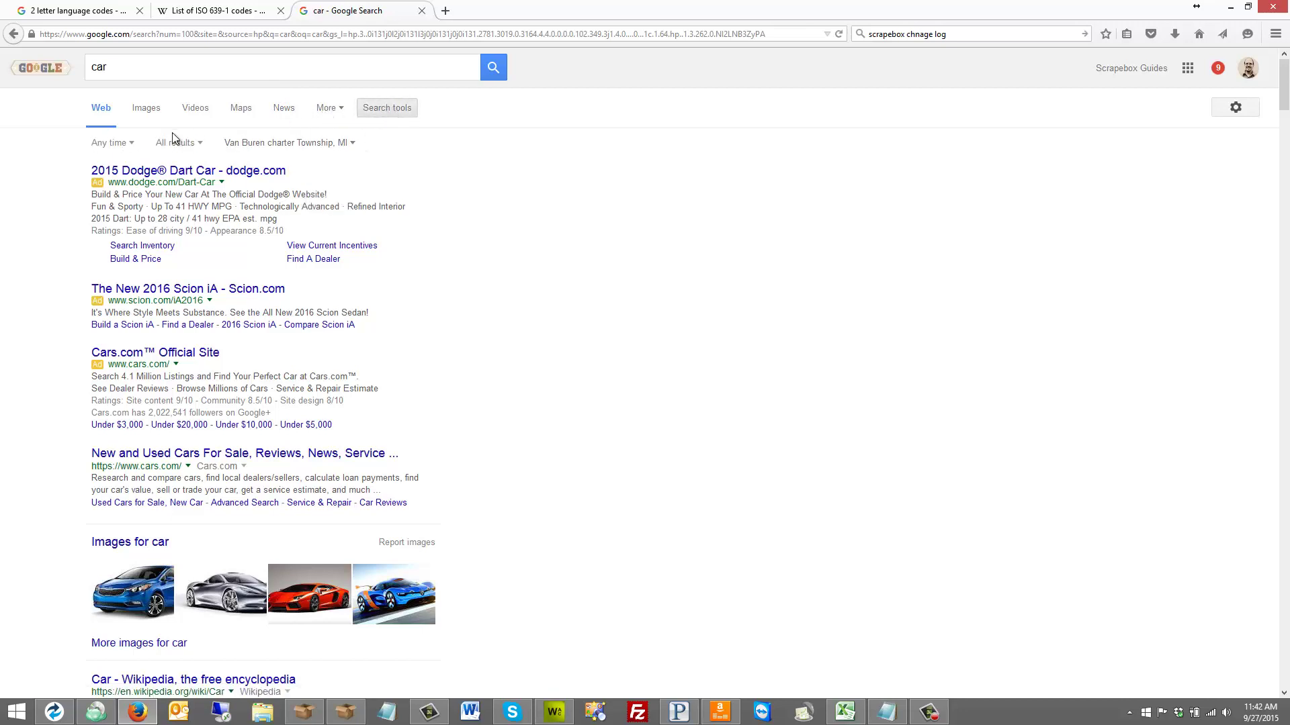
pyautogui.click(125, 144)
pyautogui.rightClick(112, 235)
pyautogui.click(95, 288)
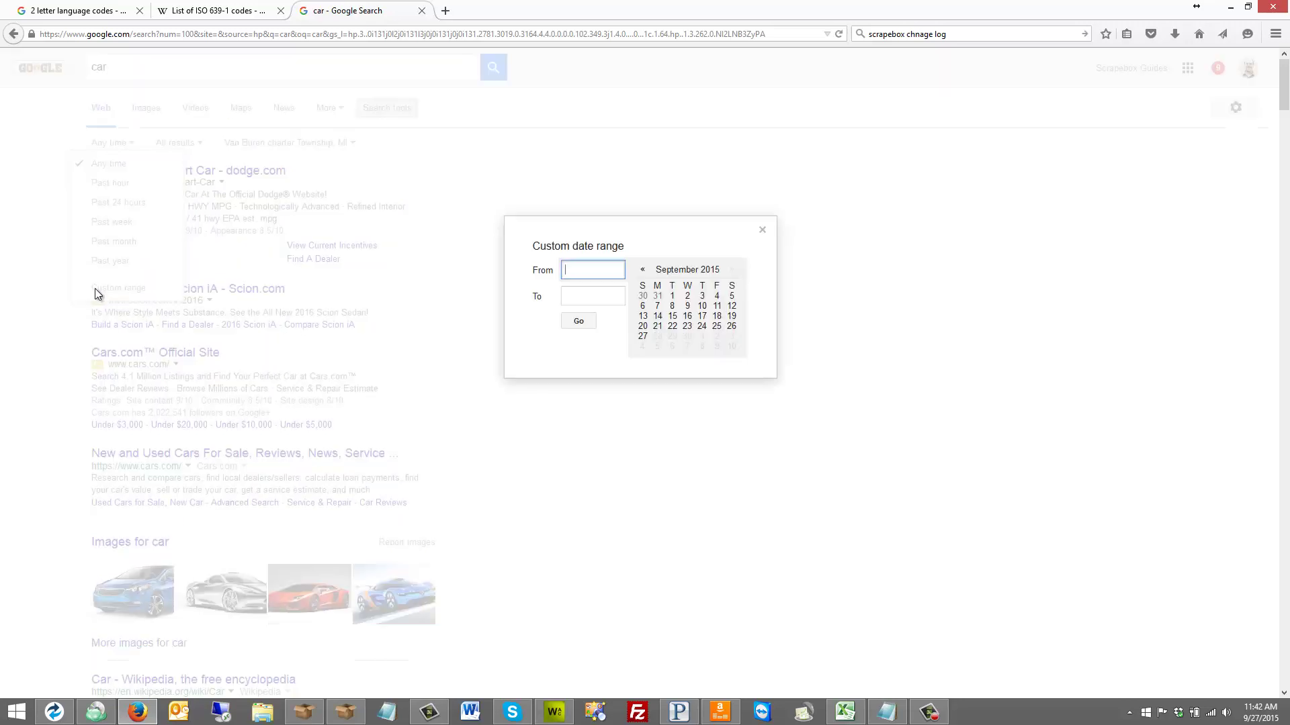
# - Filter the search results to the custom date range 7/10/2013 to 7/31/2013
pyautogui.click(643, 270)
pyautogui.doubleClick(644, 271)
pyautogui.doubleClick(644, 271)
pyautogui.doubleClick(644, 270)
pyautogui.tripleClick(643, 271)
pyautogui.doubleClick(644, 271)
pyautogui.tripleClick(644, 271)
pyautogui.tripleClick(644, 270)
pyautogui.tripleClick(643, 271)
pyautogui.tripleClick(644, 271)
pyautogui.doubleClick(644, 270)
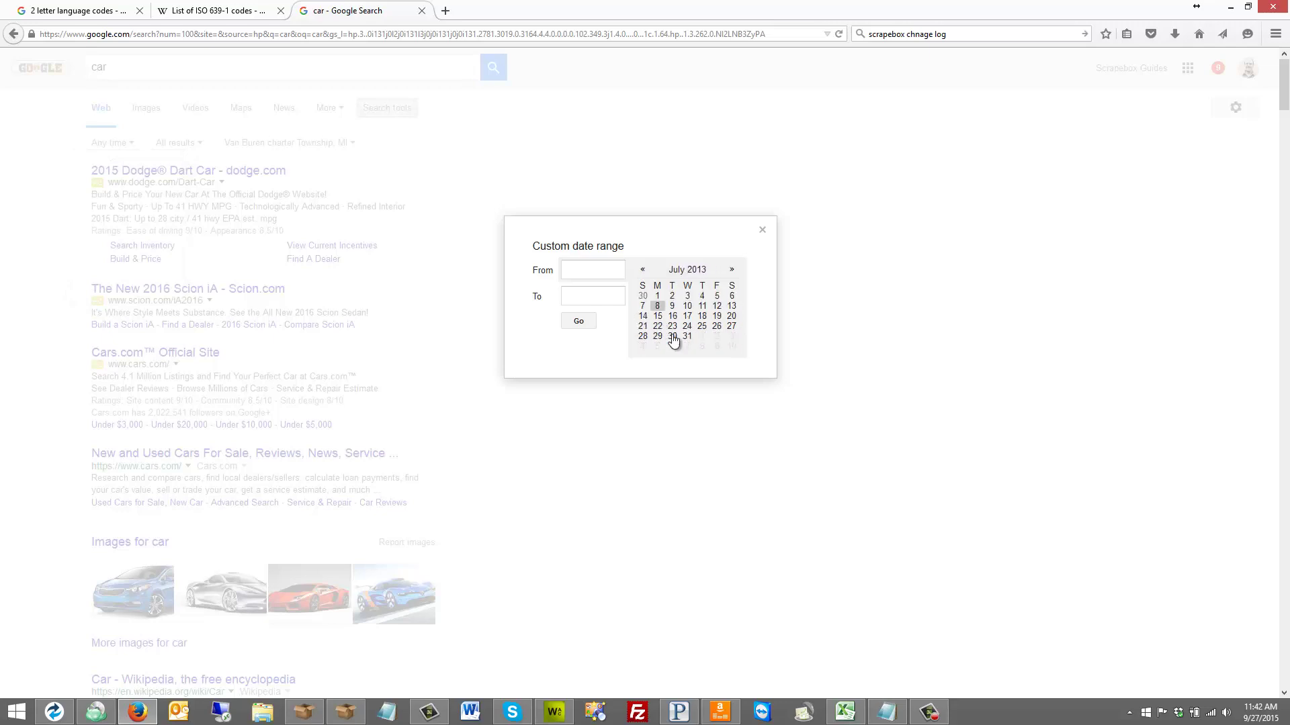
pyautogui.click(687, 306)
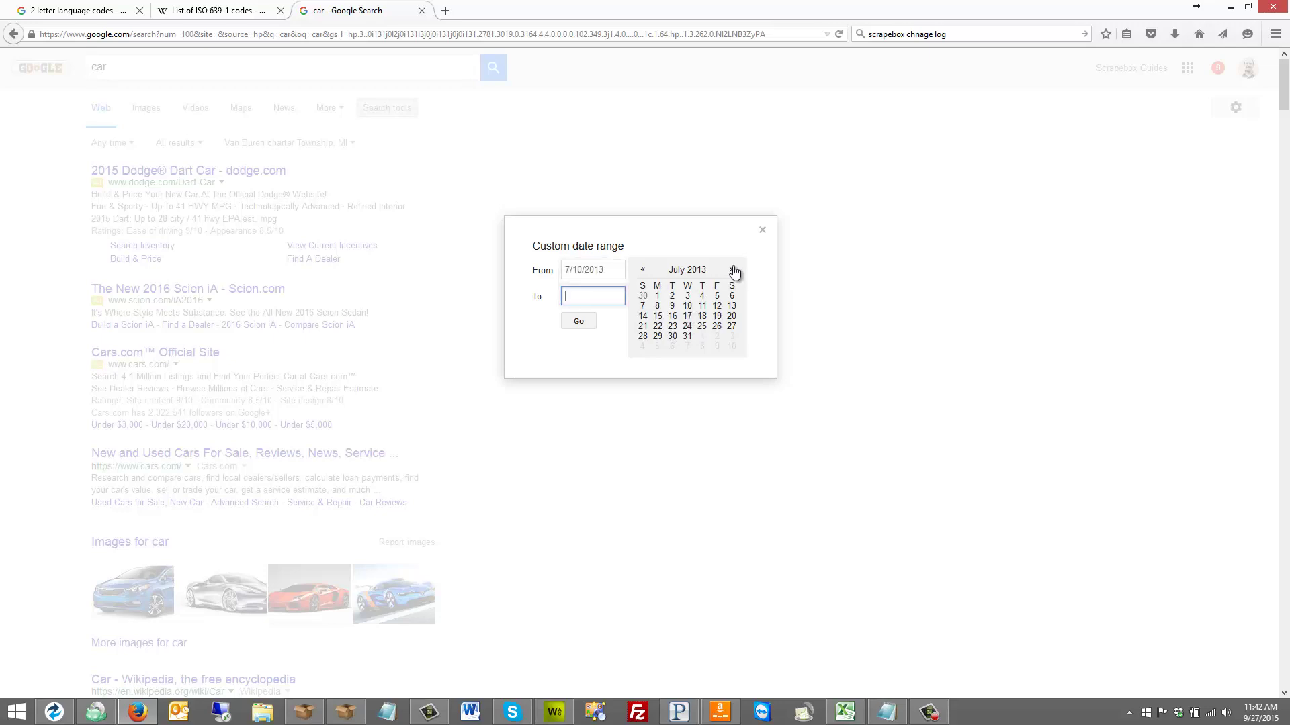
pyautogui.click(686, 335)
pyautogui.click(578, 321)
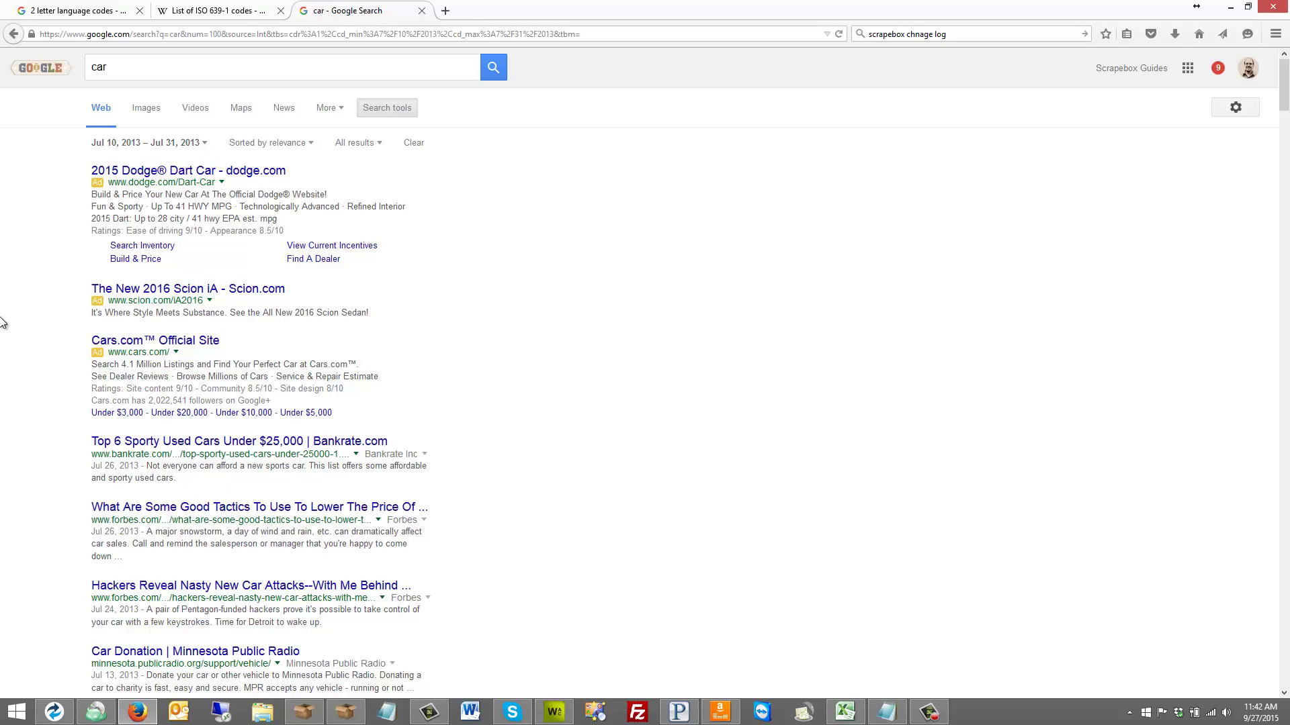
# - Examine the dates of the filtered results and the date-range parameters in the page address
pyautogui.scroll(-3, 2, 322)
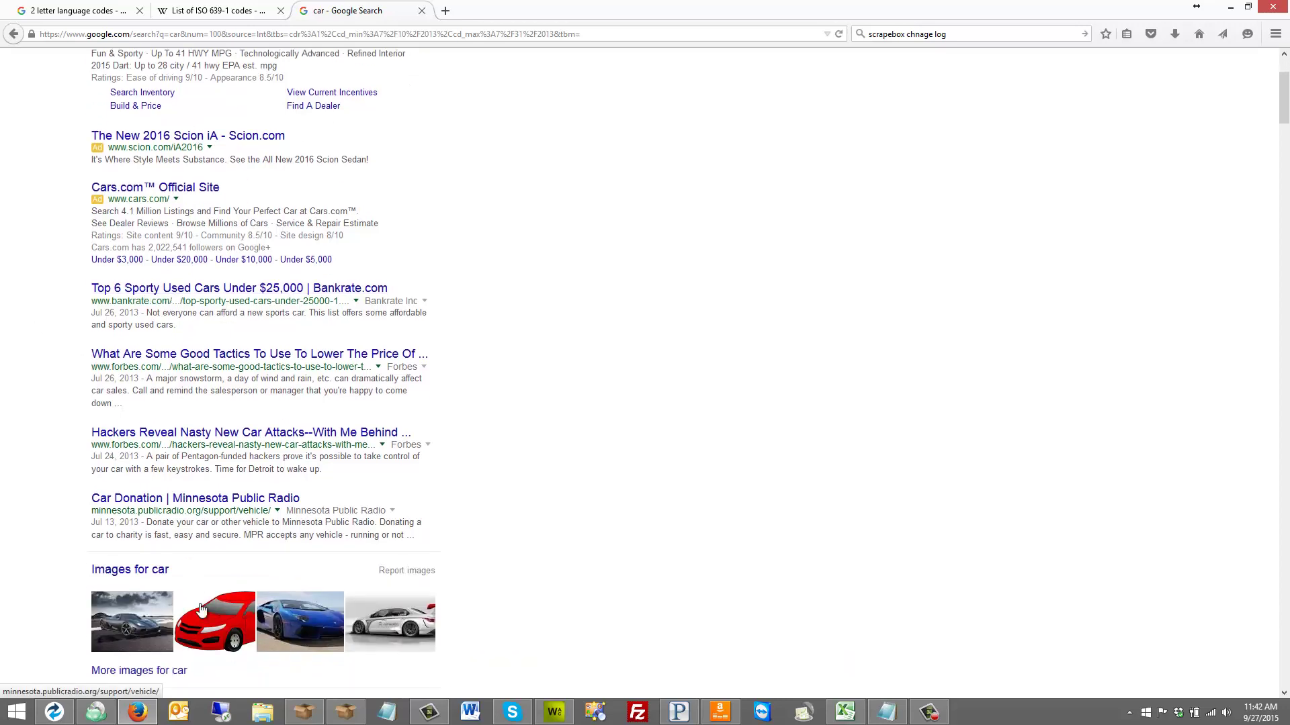
pyautogui.scroll(3, 453, 277)
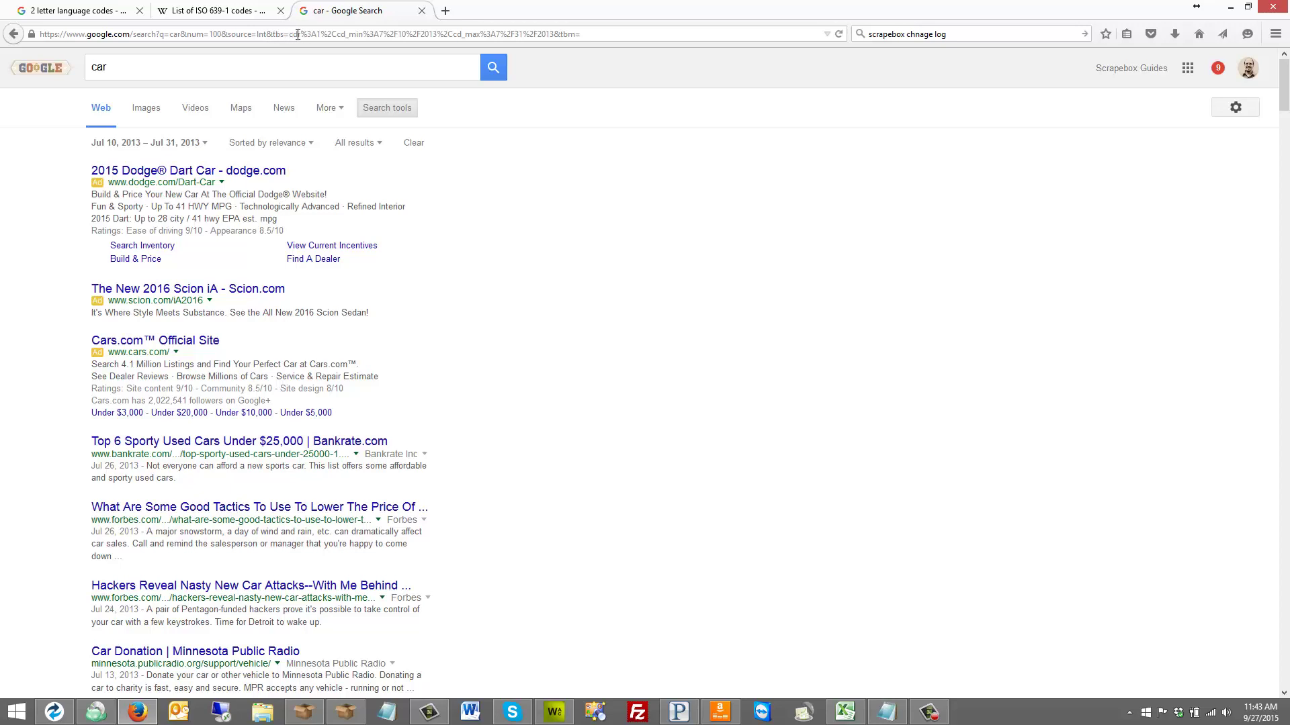
pyautogui.moveTo(302, 32); pyautogui.dragTo(555, 34)
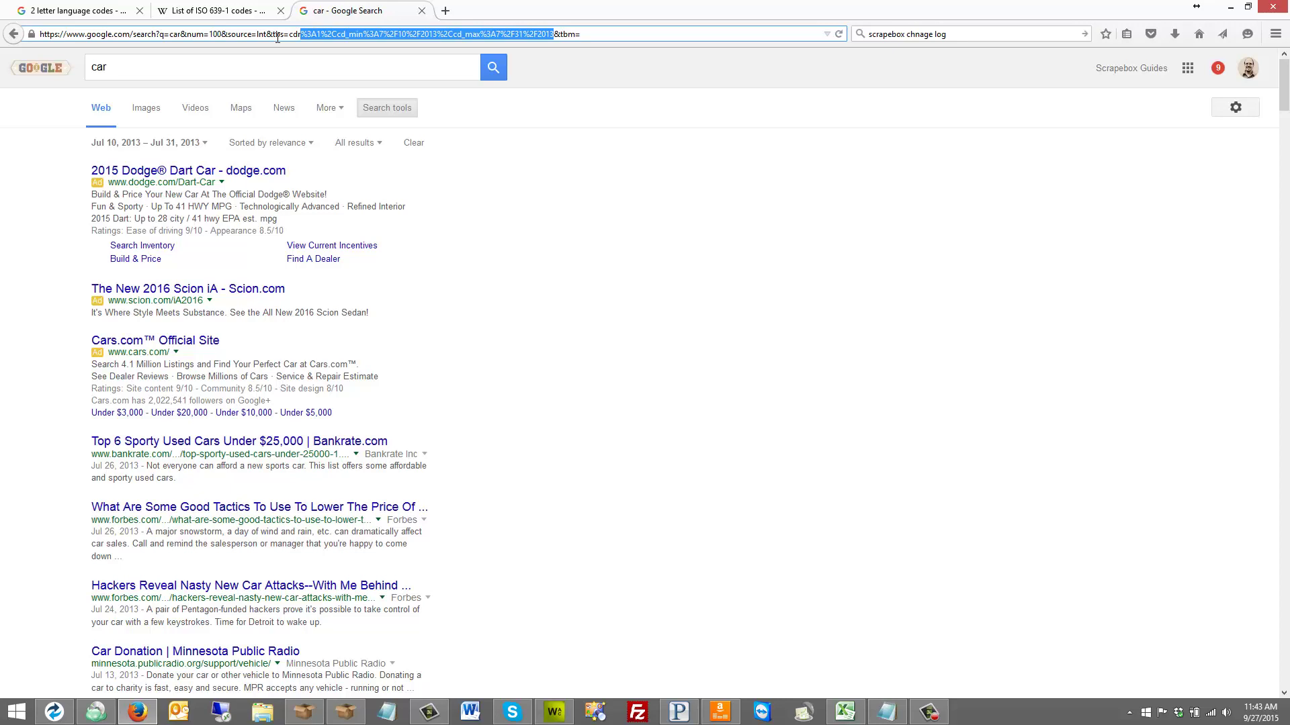
# - Load google.com afresh and search for "car"
pyautogui.moveTo(581, 34); pyautogui.dragTo(2, 38)
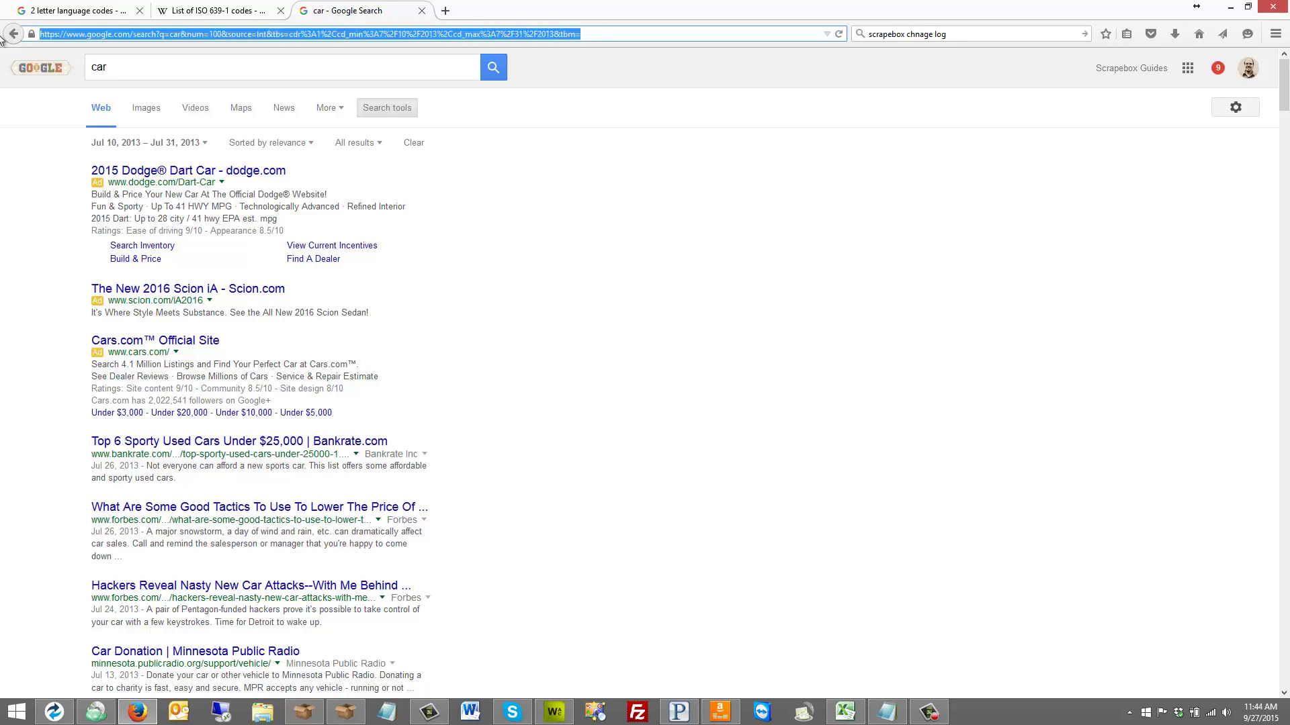
pyautogui.write('google.com/')
pyautogui.press('Return')
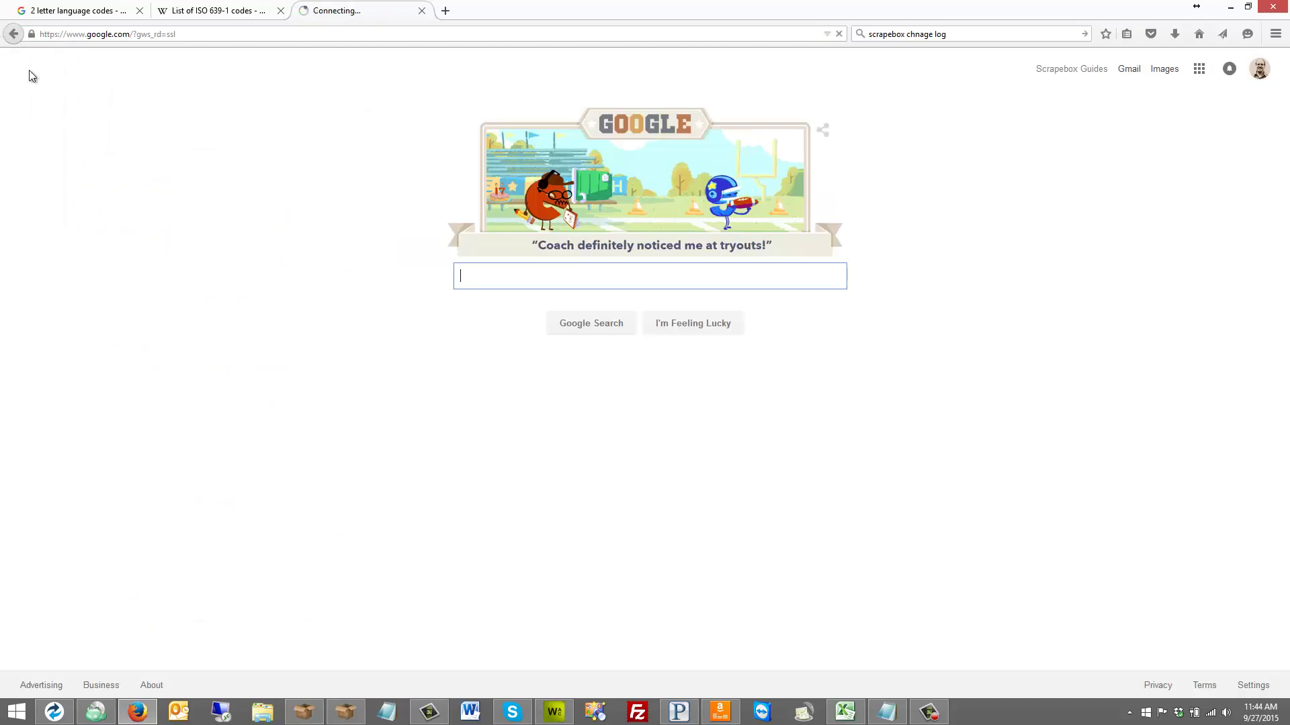
pyautogui.write('car')
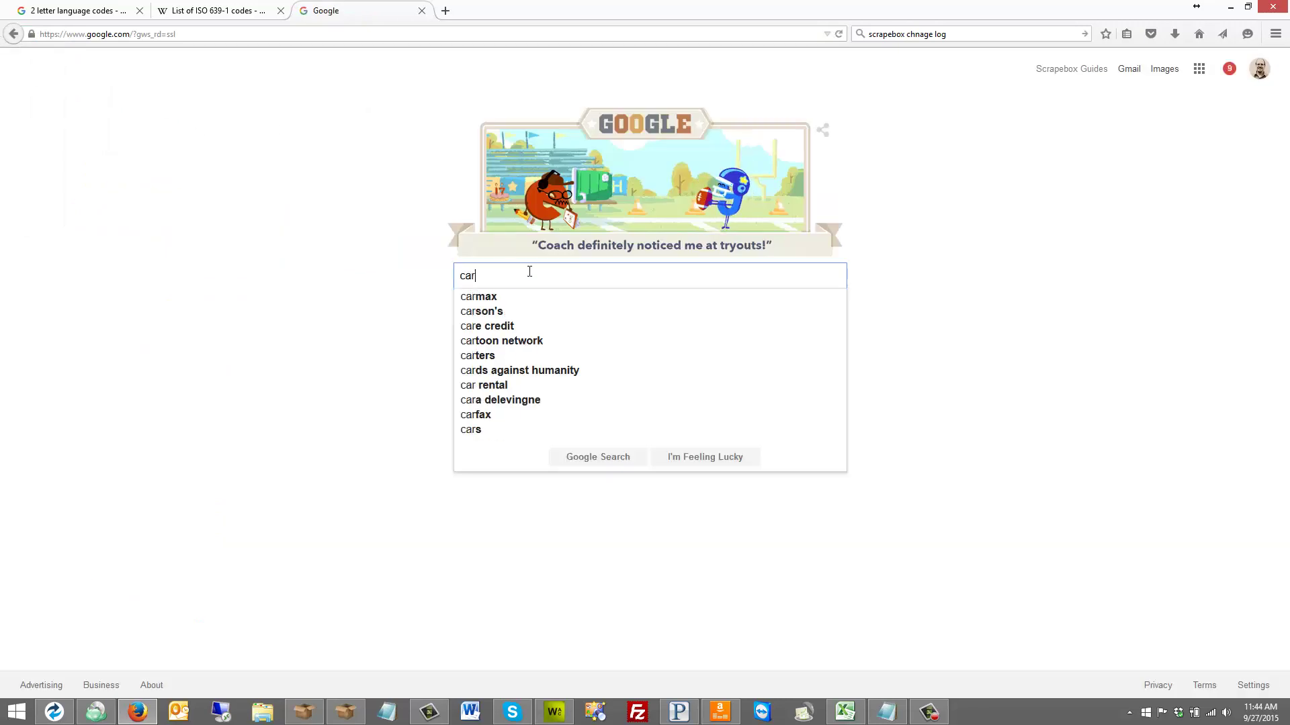
pyautogui.click(554, 324)
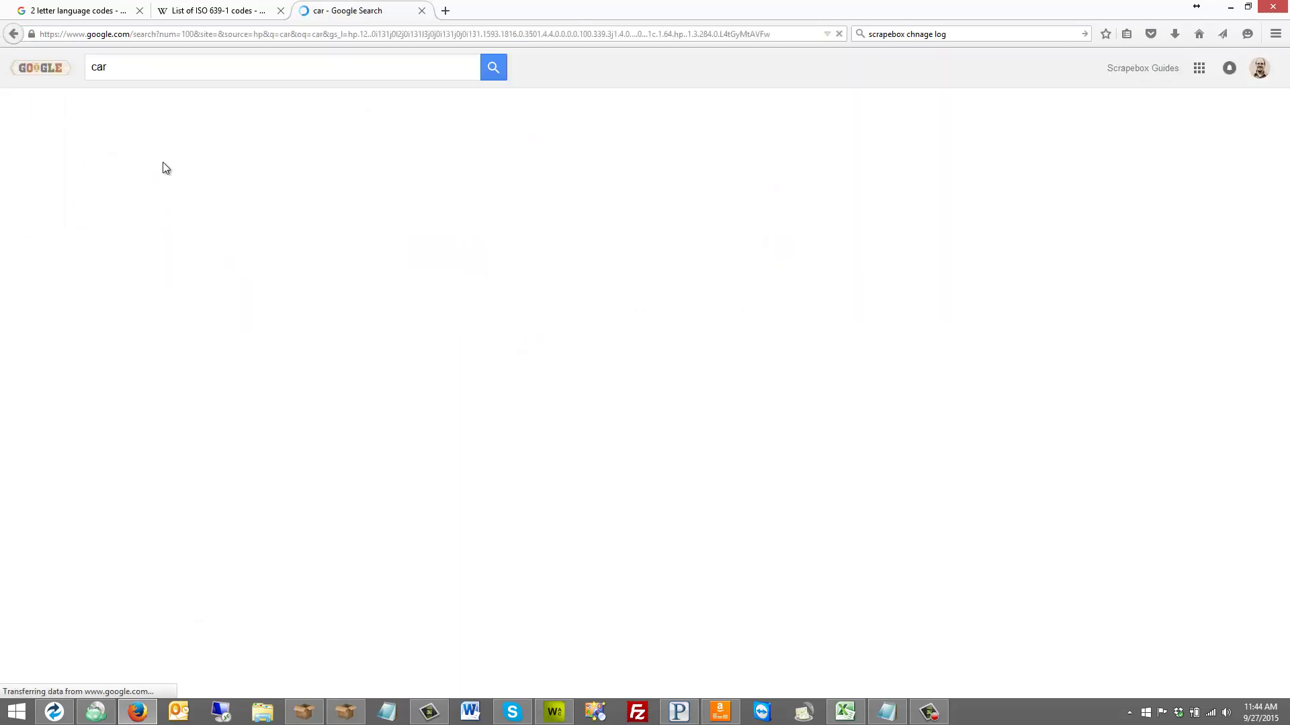
# - Filter the "car" results to the custom date range 5/4/2015 to 5/8/2015
pyautogui.click(327, 109)
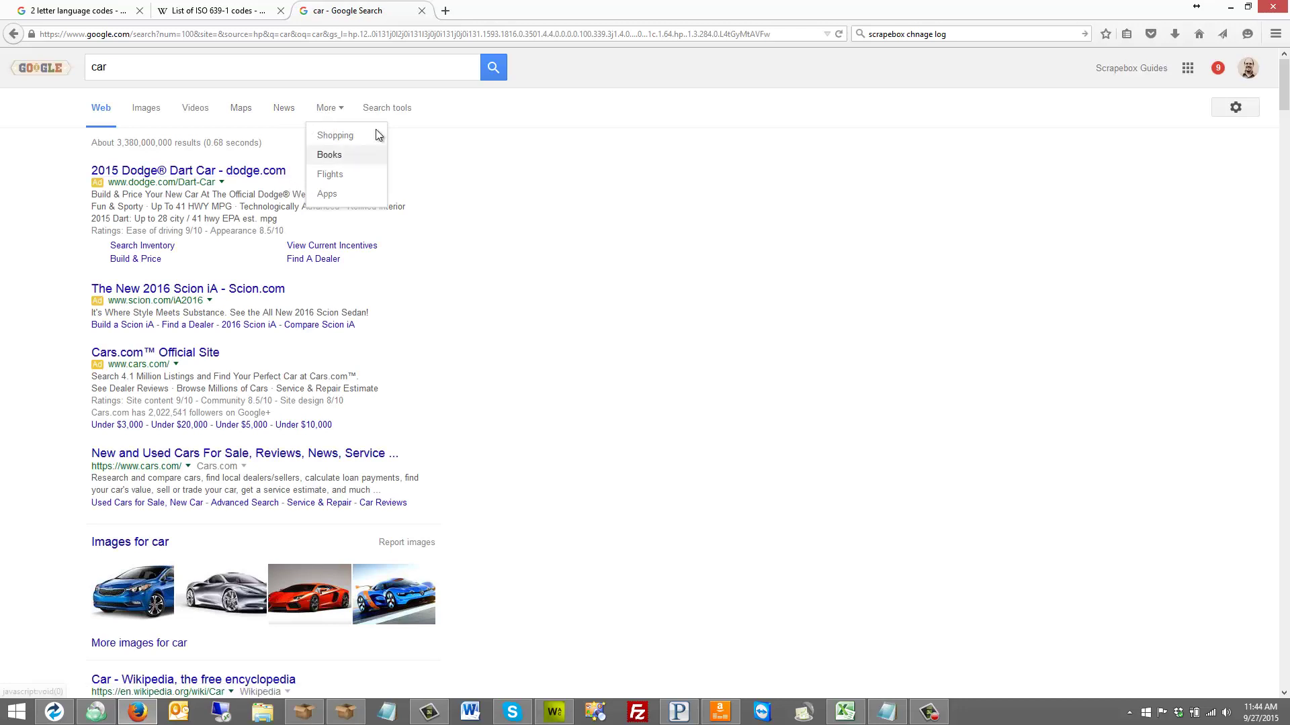
pyautogui.click(387, 108)
pyautogui.click(121, 142)
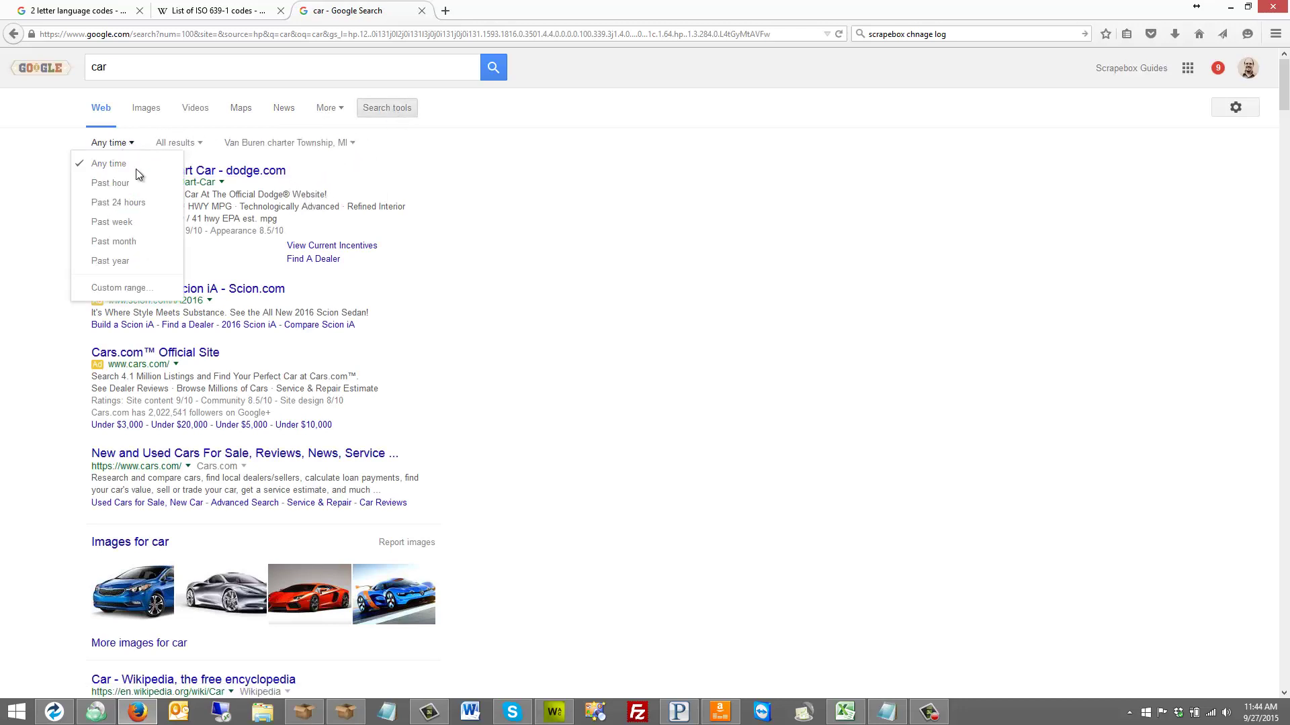
pyautogui.click(122, 289)
pyautogui.click(642, 269)
pyautogui.click(642, 270)
pyautogui.click(642, 270)
pyautogui.click(642, 270)
pyautogui.click(660, 308)
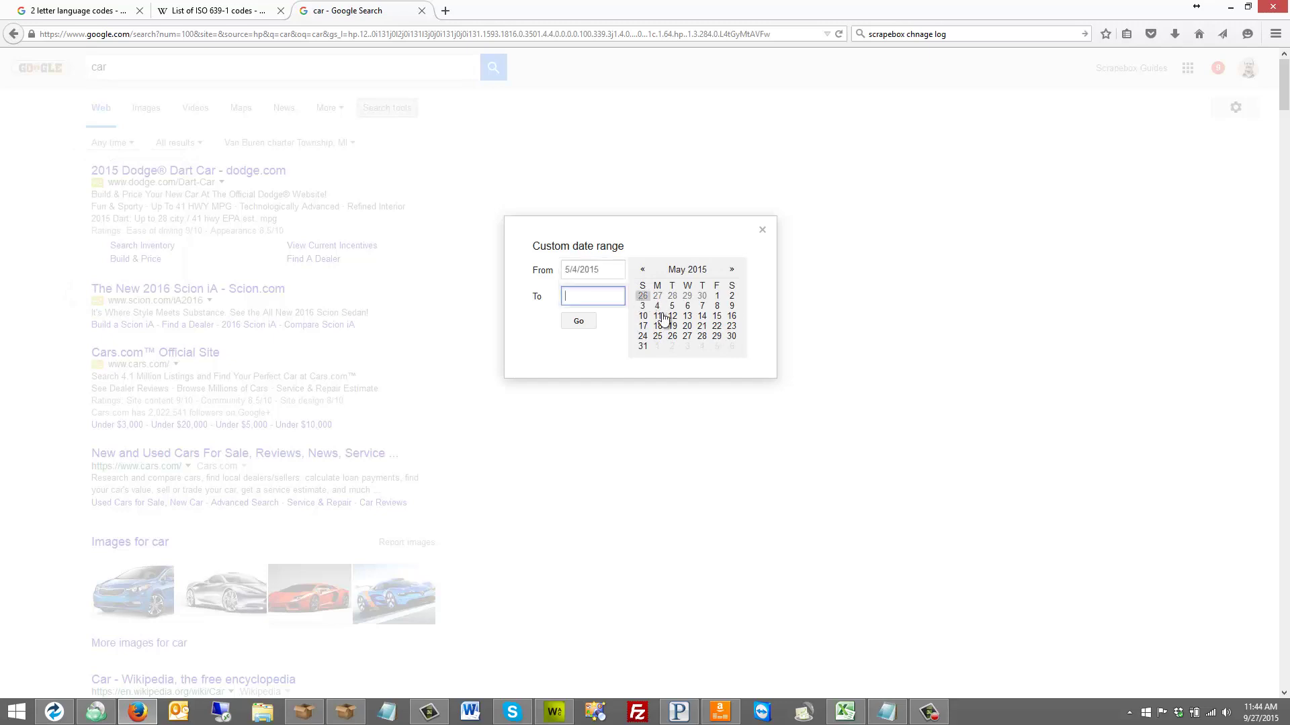
pyautogui.click(717, 307)
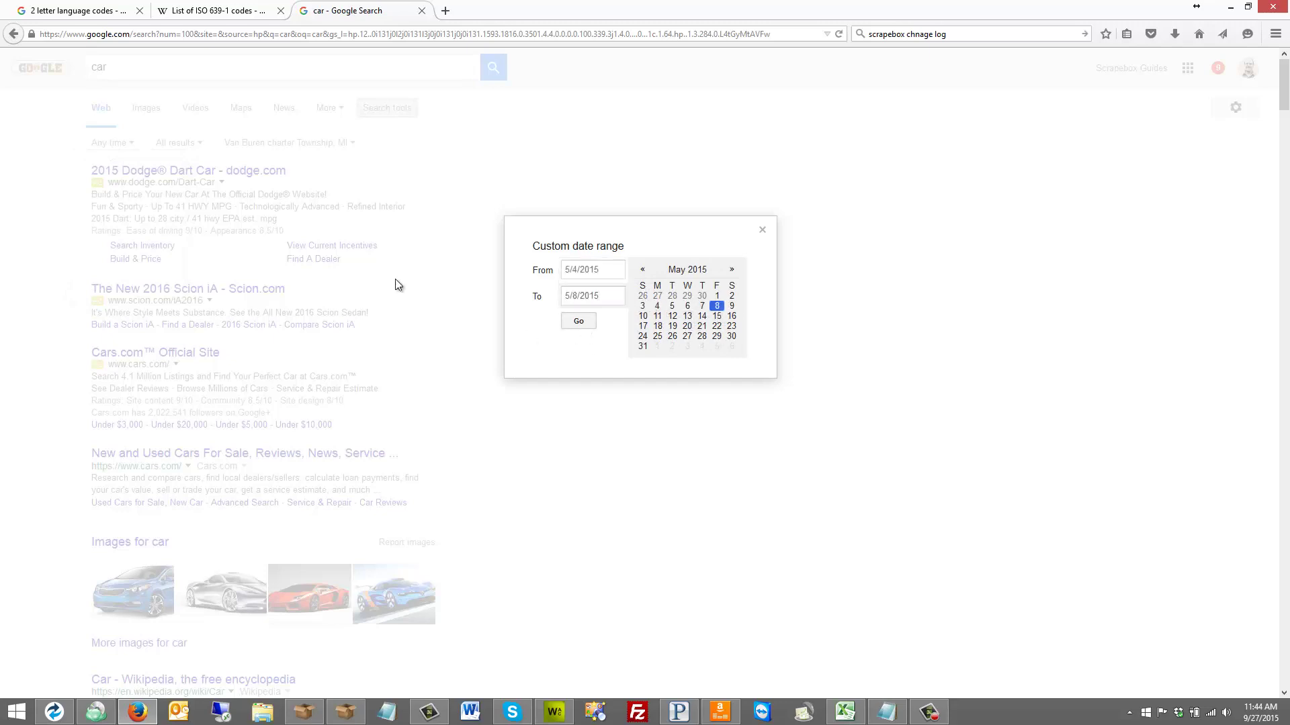
pyautogui.press('Return')
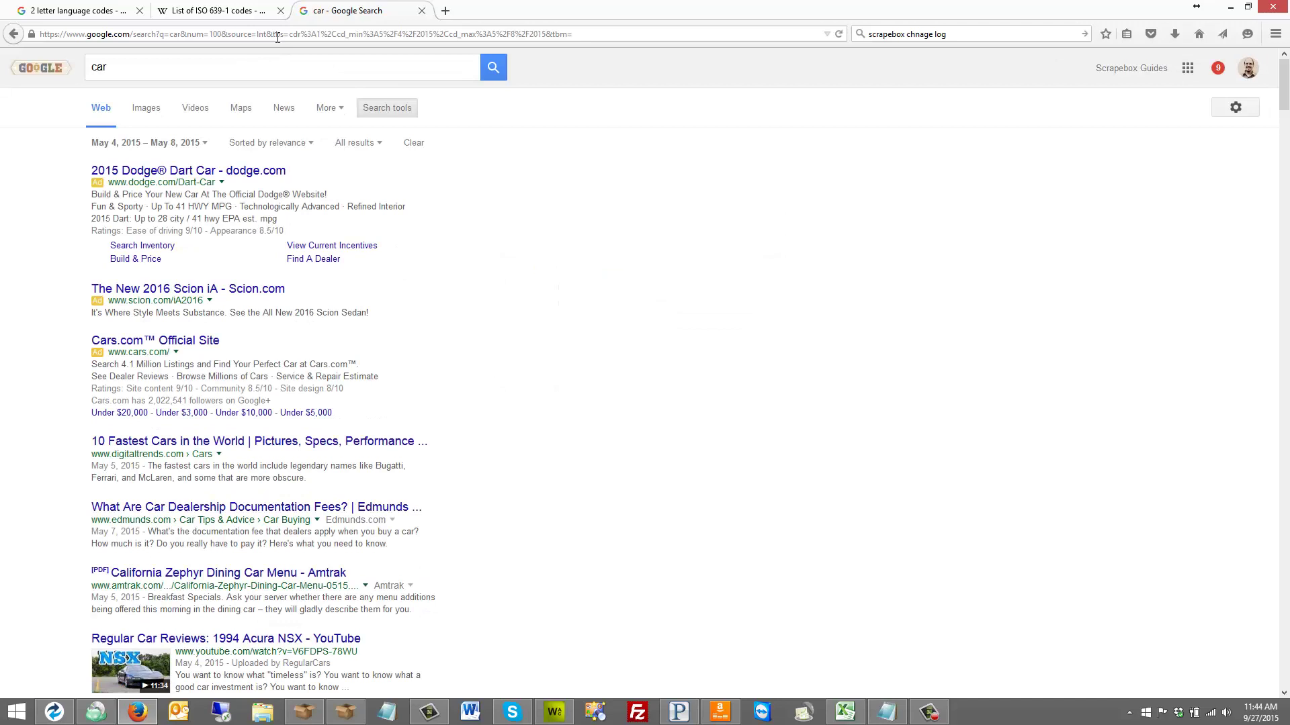
# - Copy the address section from &tbs=cdr through the 2015 end date, leaving out &tbm=
pyautogui.moveTo(266, 34); pyautogui.dragTo(320, 34)
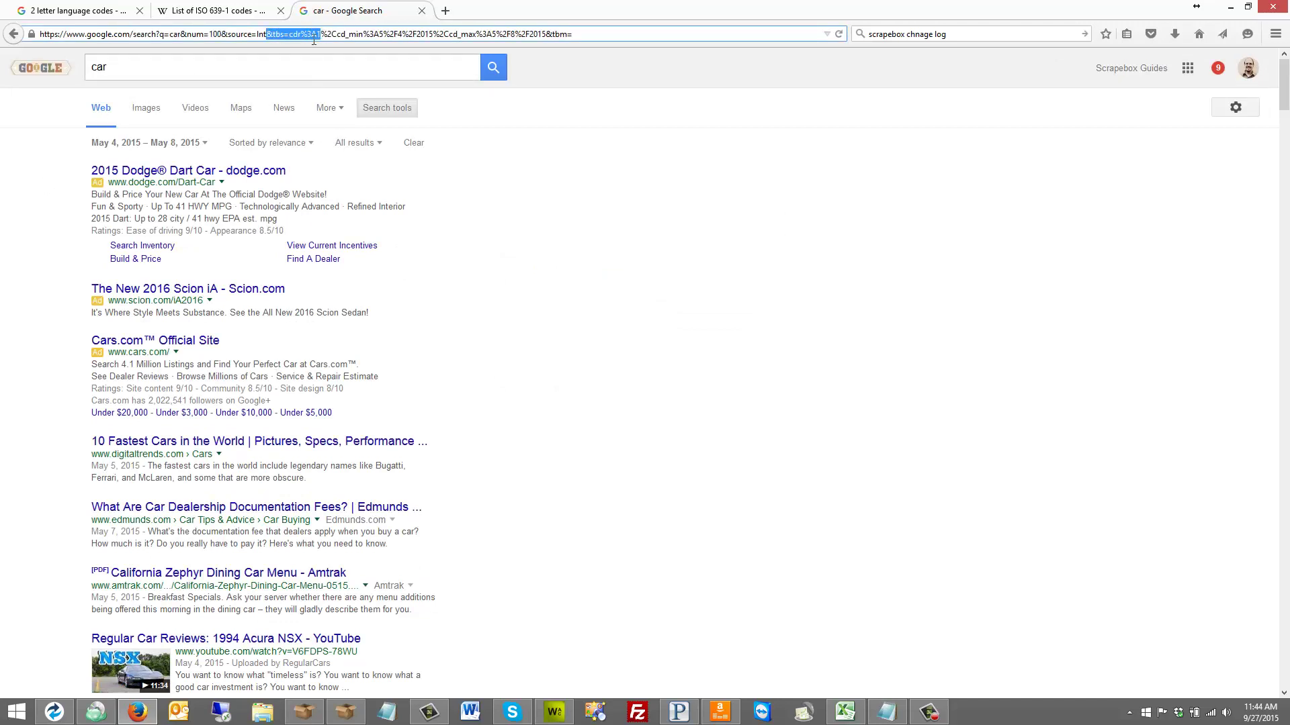
pyautogui.moveTo(267, 34); pyautogui.dragTo(548, 34)
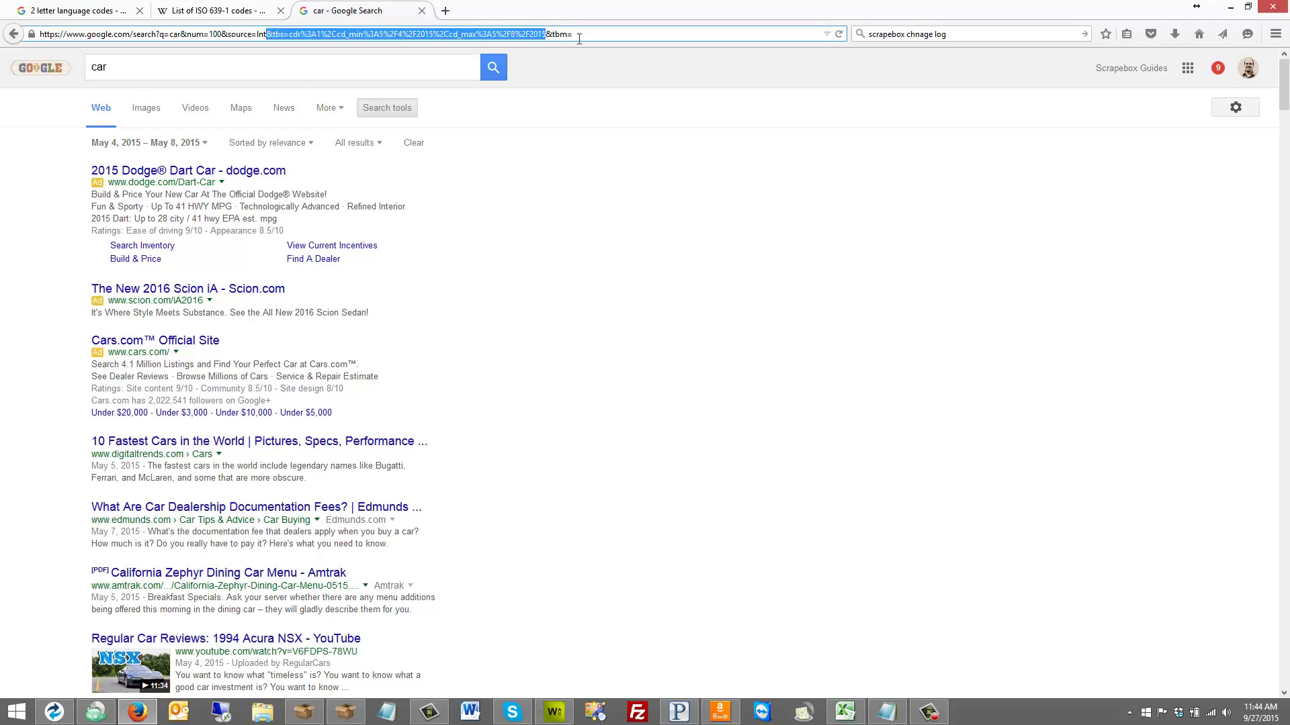
pyautogui.rightClick(481, 34)
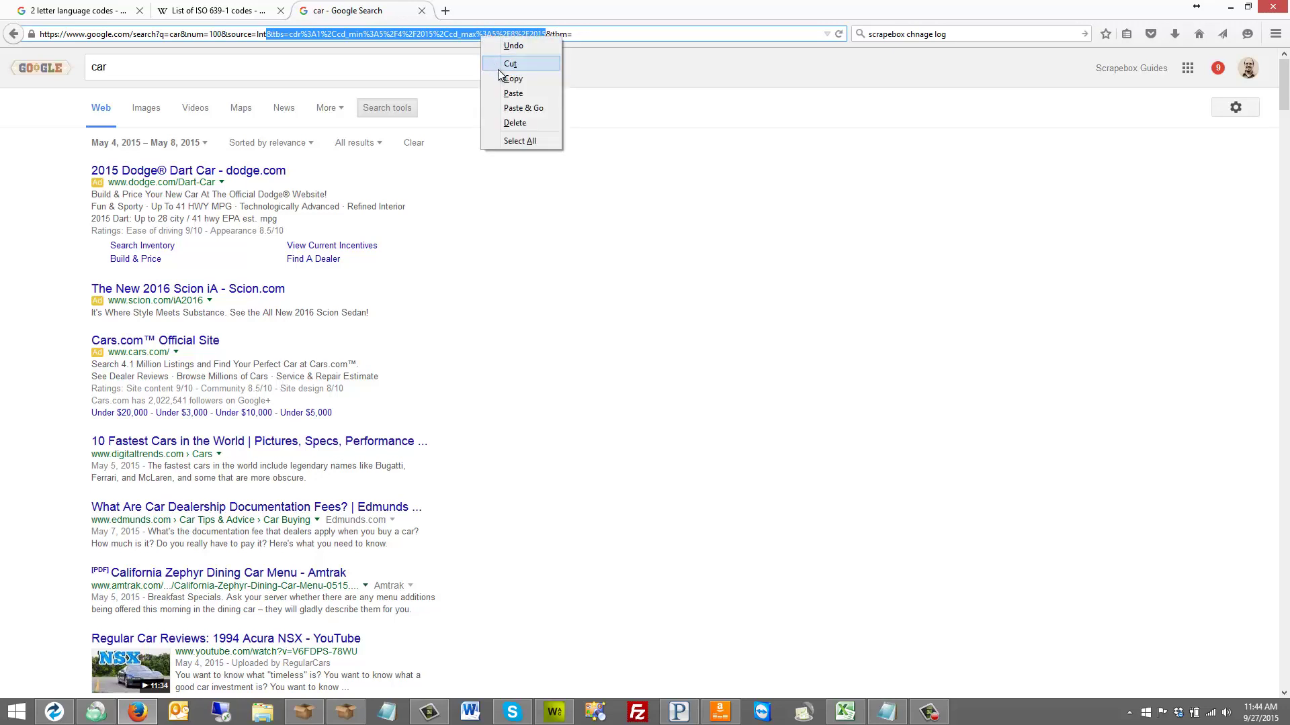
pyautogui.click(512, 78)
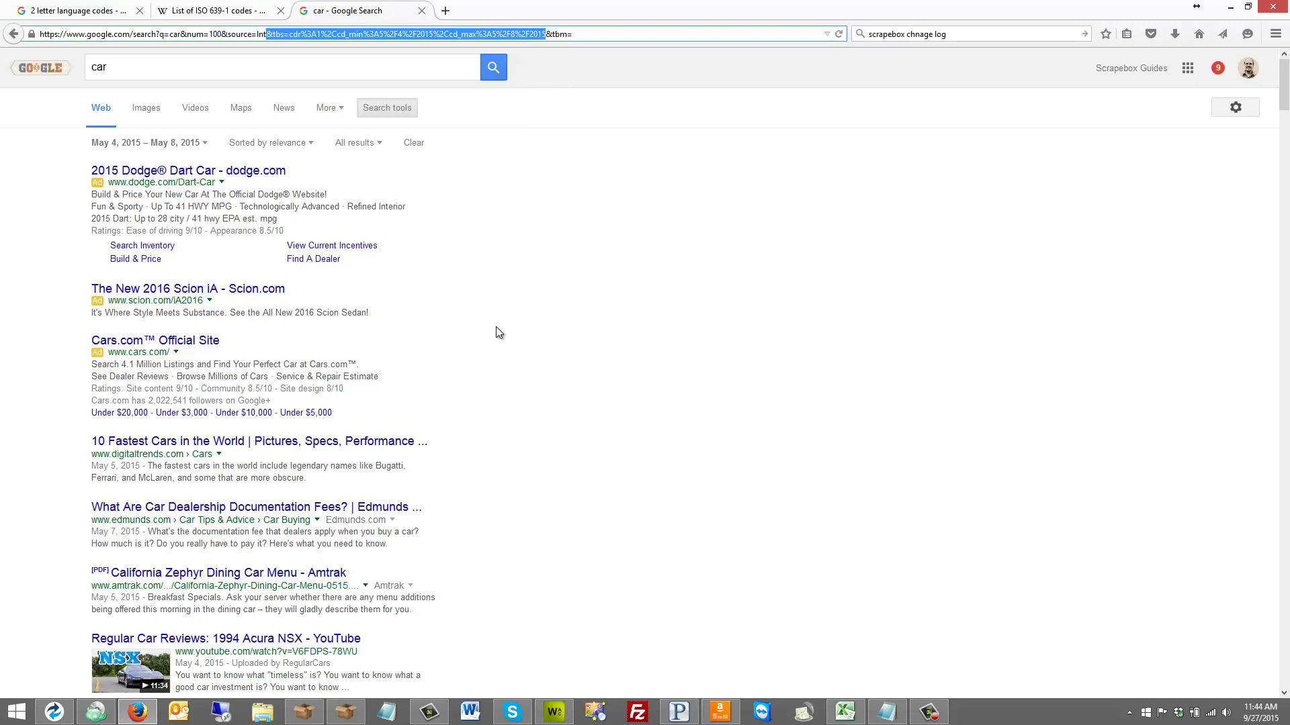
# - Switch to ScrapeBox, open the default Google engine's definition, and append the copied date-range parameters to the end of its query string
pyautogui.click(303, 712)
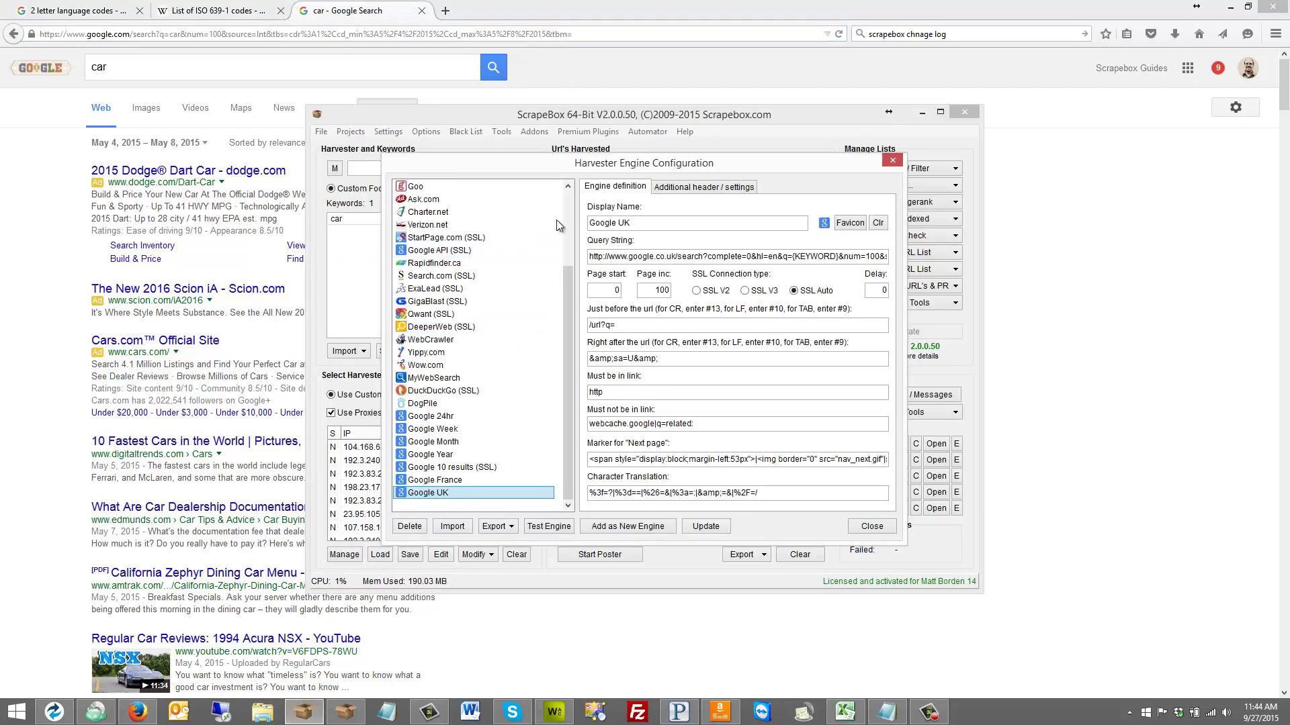
pyautogui.click(567, 206)
pyautogui.click(473, 186)
pyautogui.moveTo(851, 256); pyautogui.dragTo(886, 256)
pyautogui.click(887, 256)
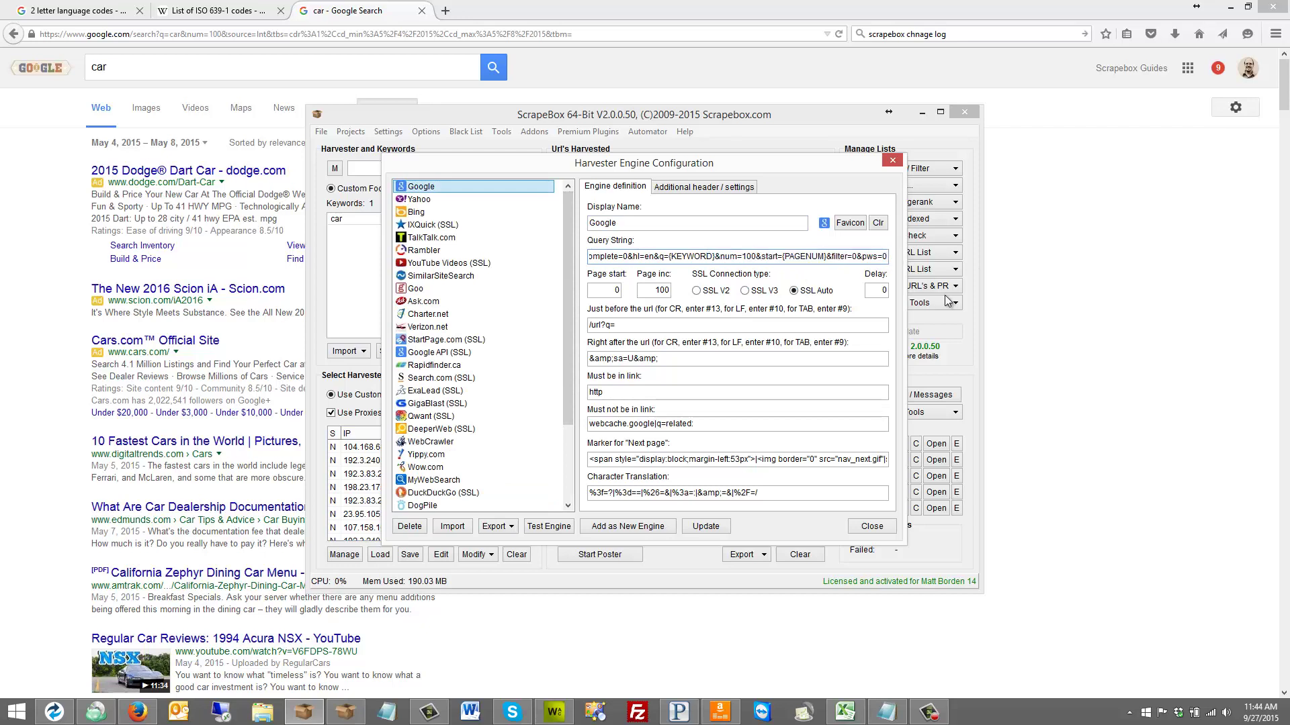
pyautogui.hotkey('ctrl', 'v')
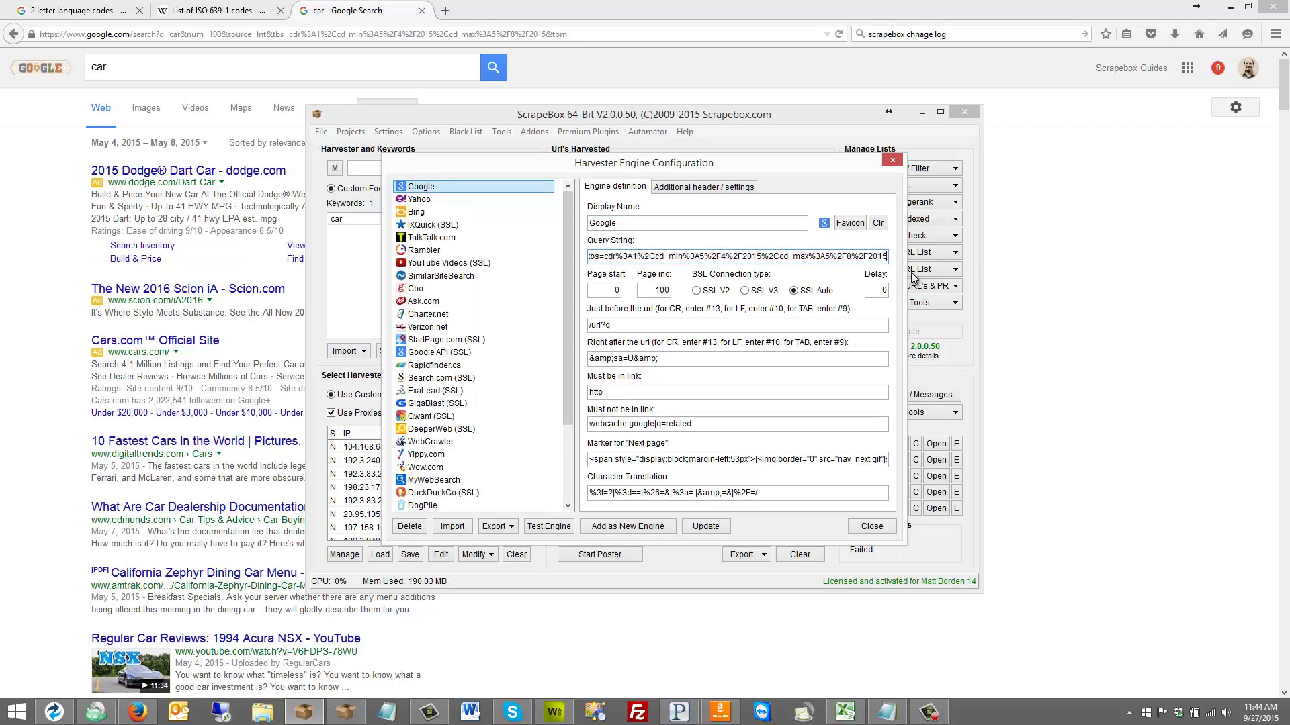
# - Review the query string from its beginning through pws=0 to the appended date-range parameters
pyautogui.hotkey('ctrl', 'a')
pyautogui.press('Home')
pyautogui.press('Right')
pyautogui.press('Right')
pyautogui.press('Right')
pyautogui.press('Right')
pyautogui.press('Right')
pyautogui.press('Right')
pyautogui.press('Right')
pyautogui.press('Right')
pyautogui.press('Right')
pyautogui.press('Right')
pyautogui.press('Right')
pyautogui.press('Right')
pyautogui.press('Right')
pyautogui.press('Right')
pyautogui.press('Right')
pyautogui.press('Right')
pyautogui.press('Right')
pyautogui.press('Right')
pyautogui.press('Right')
pyautogui.press('Right')
pyautogui.press('Right')
pyautogui.press('Right')
pyautogui.press('Right')
pyautogui.press('Right')
pyautogui.press('Right')
pyautogui.press('Right')
pyautogui.press('Right')
pyautogui.press('Right')
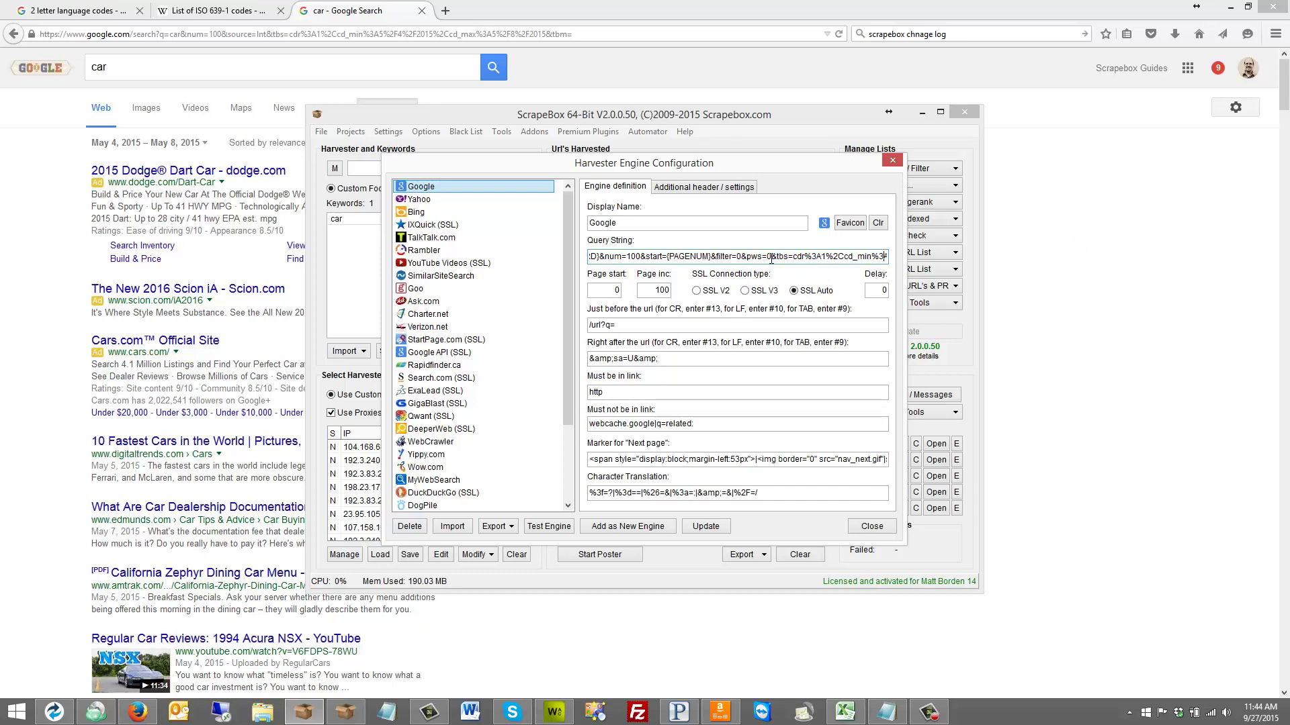
pyautogui.moveTo(773, 256); pyautogui.dragTo(966, 248)
pyautogui.click(734, 258)
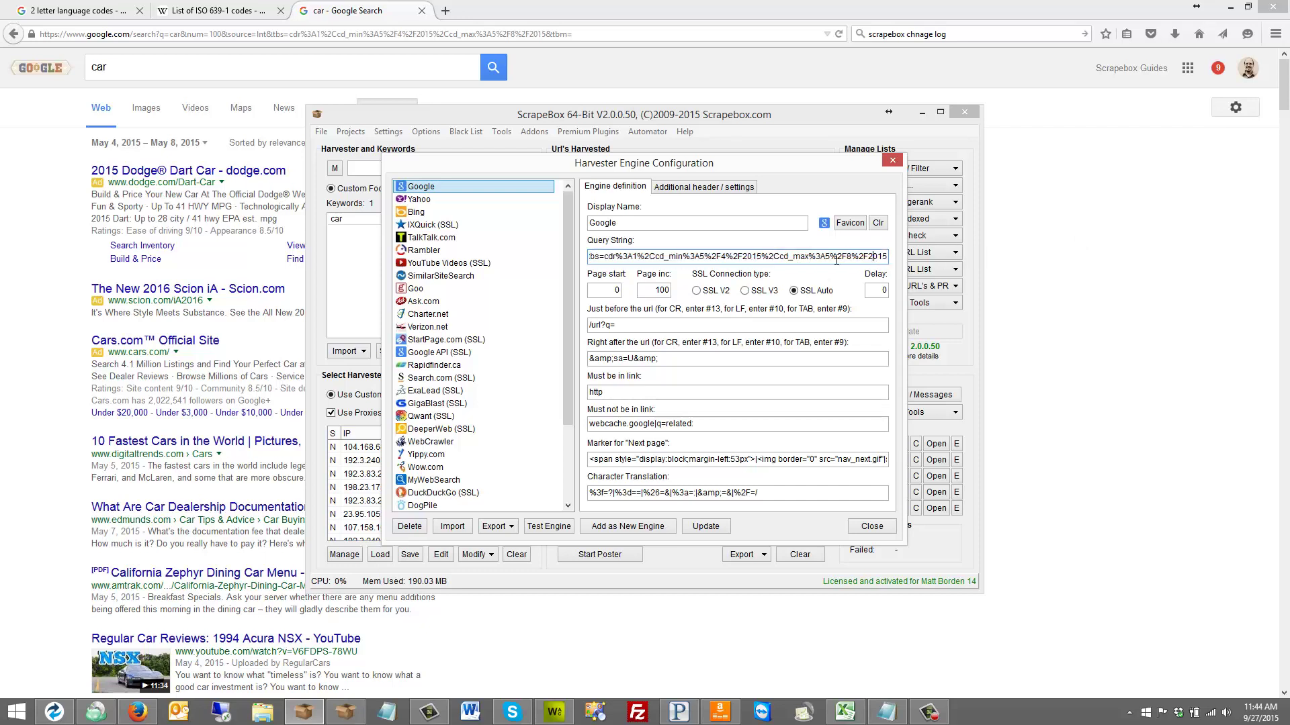
# - Name the engine "Google May 4 2015 thru may 8 2015", add it as a new engine, and close the engine configuration
pyautogui.click(681, 225)
pyautogui.write('May 4 2015 thru ma')
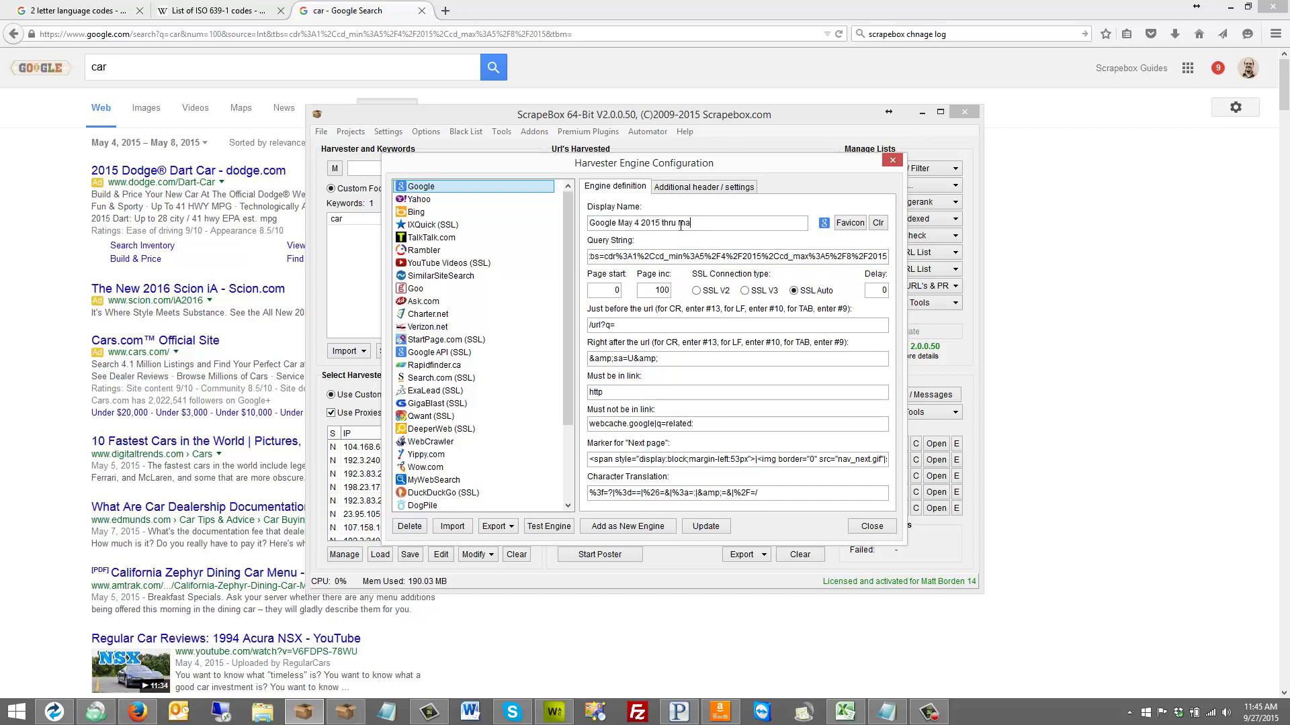
pyautogui.write('y 8 20145')
pyautogui.click(633, 527)
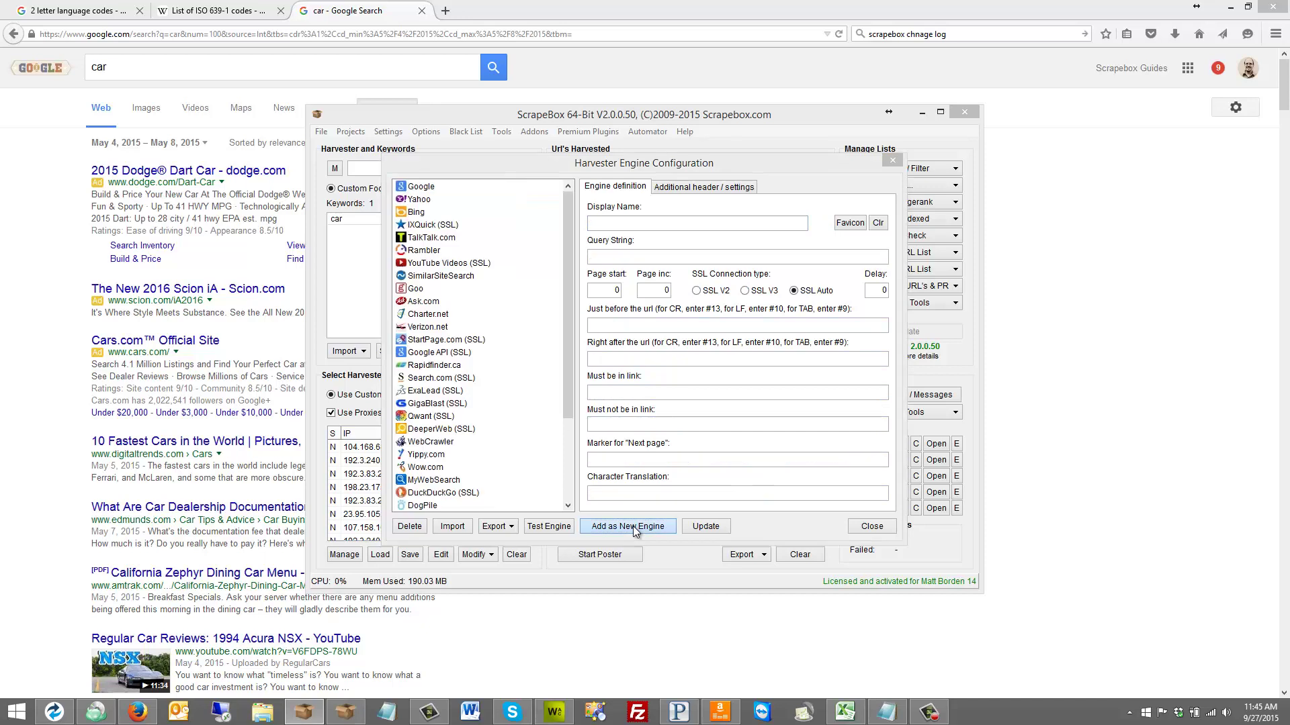
pyautogui.press('Return')
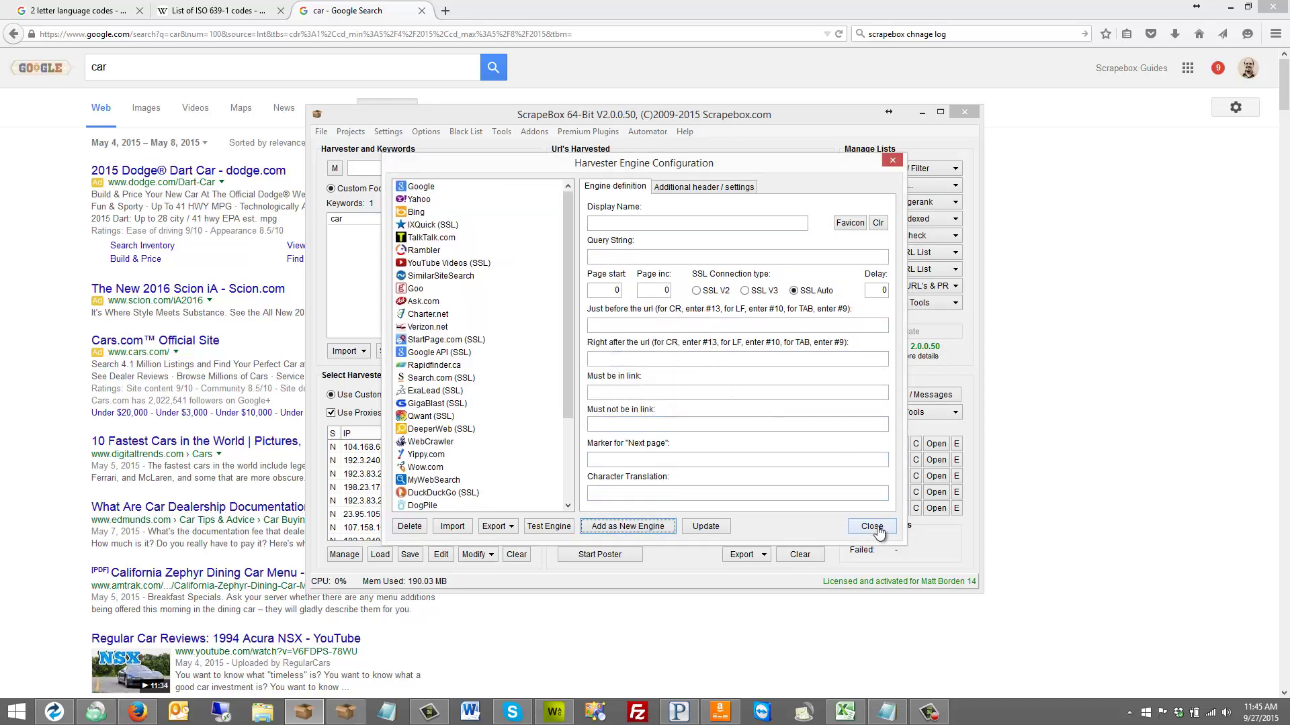
pyautogui.click(872, 528)
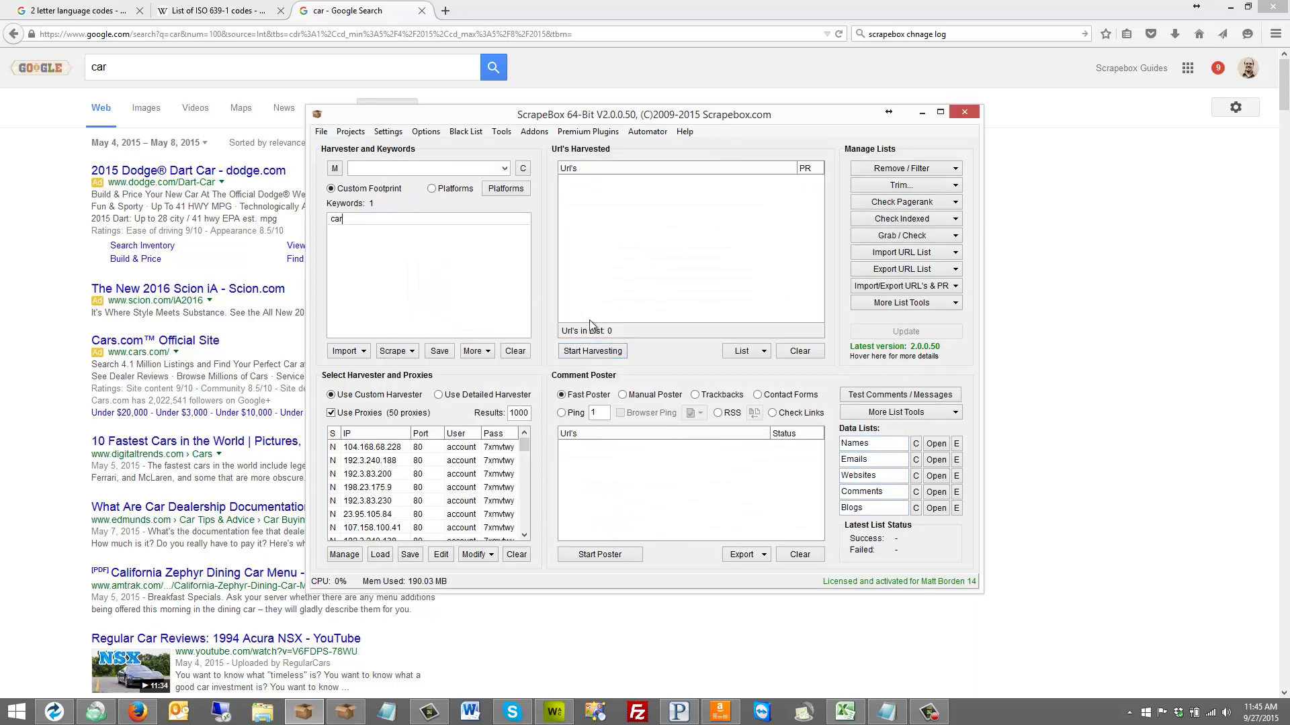
# - Open the custom harvester, deselect Google and Google France, and select only the May 4 to May 8 2015 Google engine
pyautogui.click(593, 351)
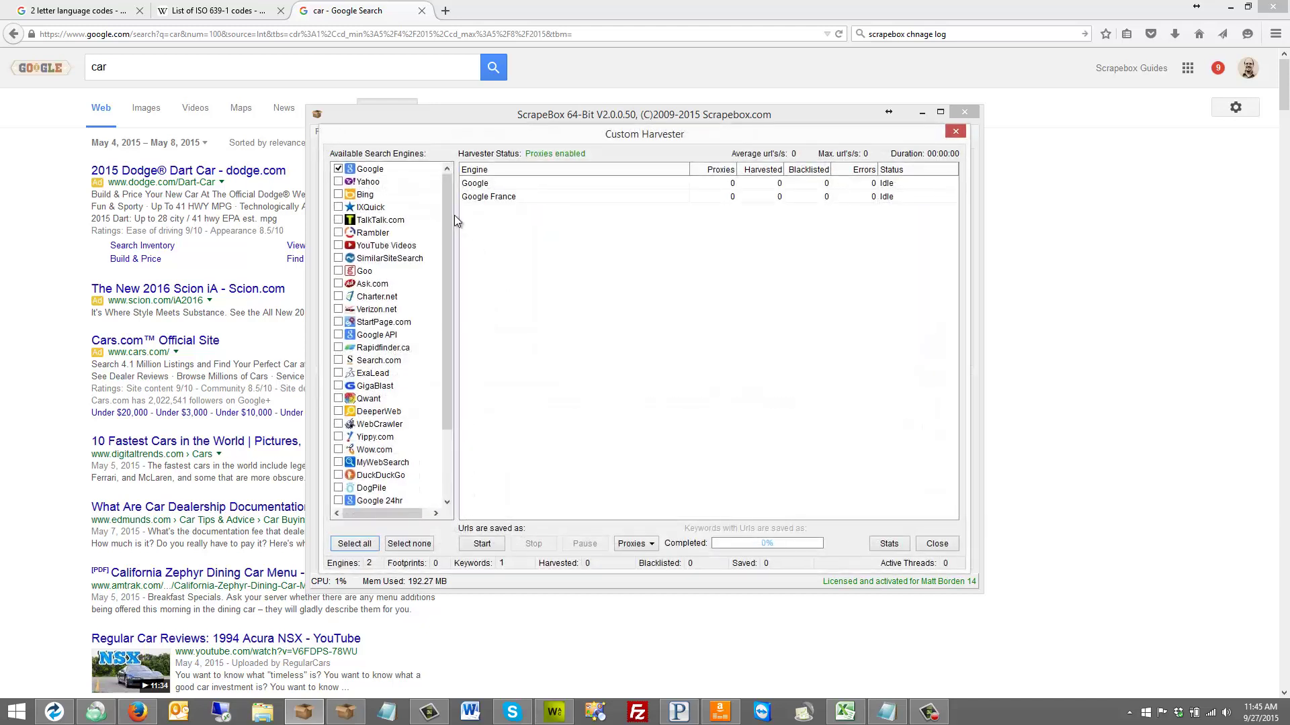
pyautogui.click(338, 169)
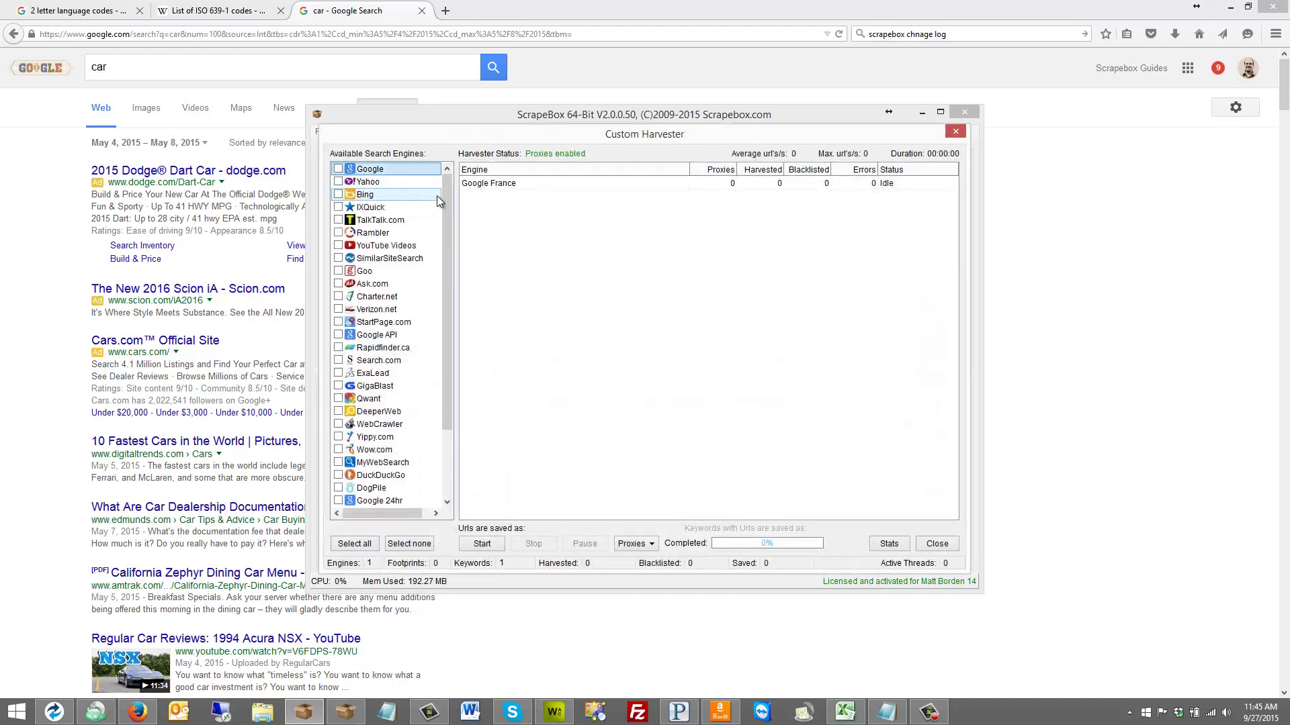
pyautogui.moveTo(448, 202); pyautogui.dragTo(450, 314)
pyautogui.click(339, 476)
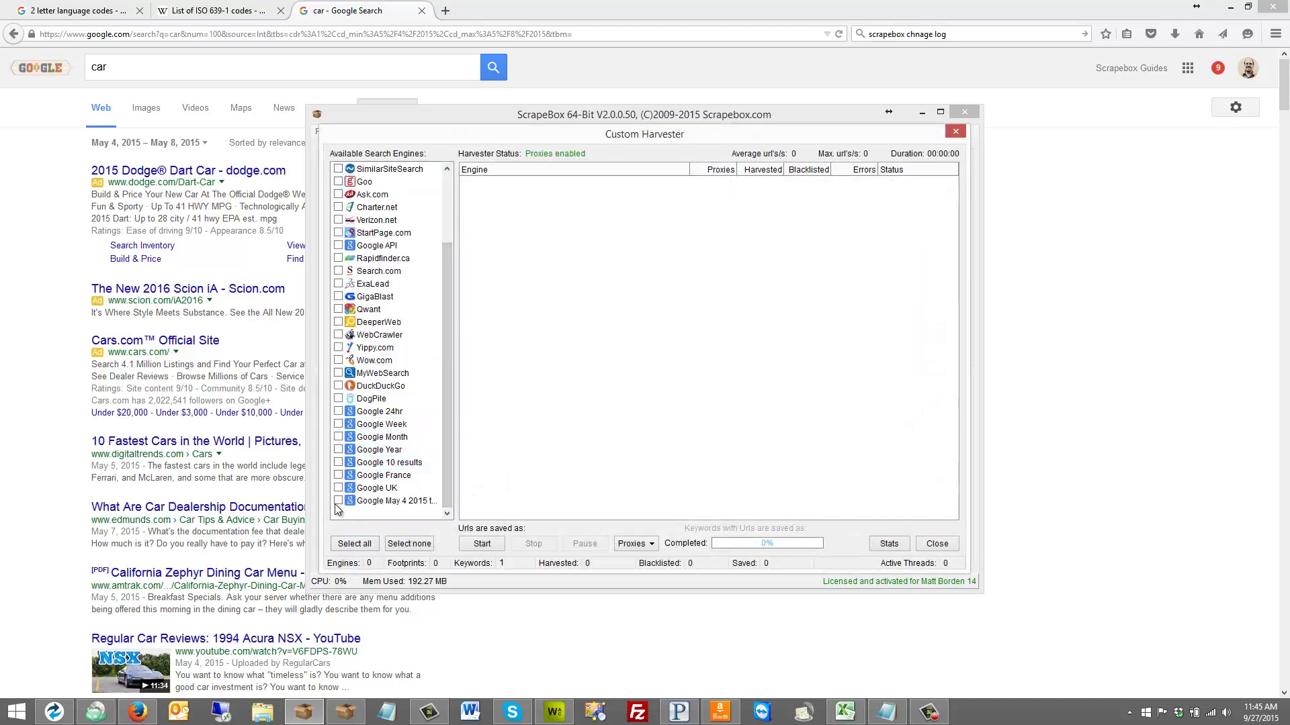
pyautogui.click(339, 500)
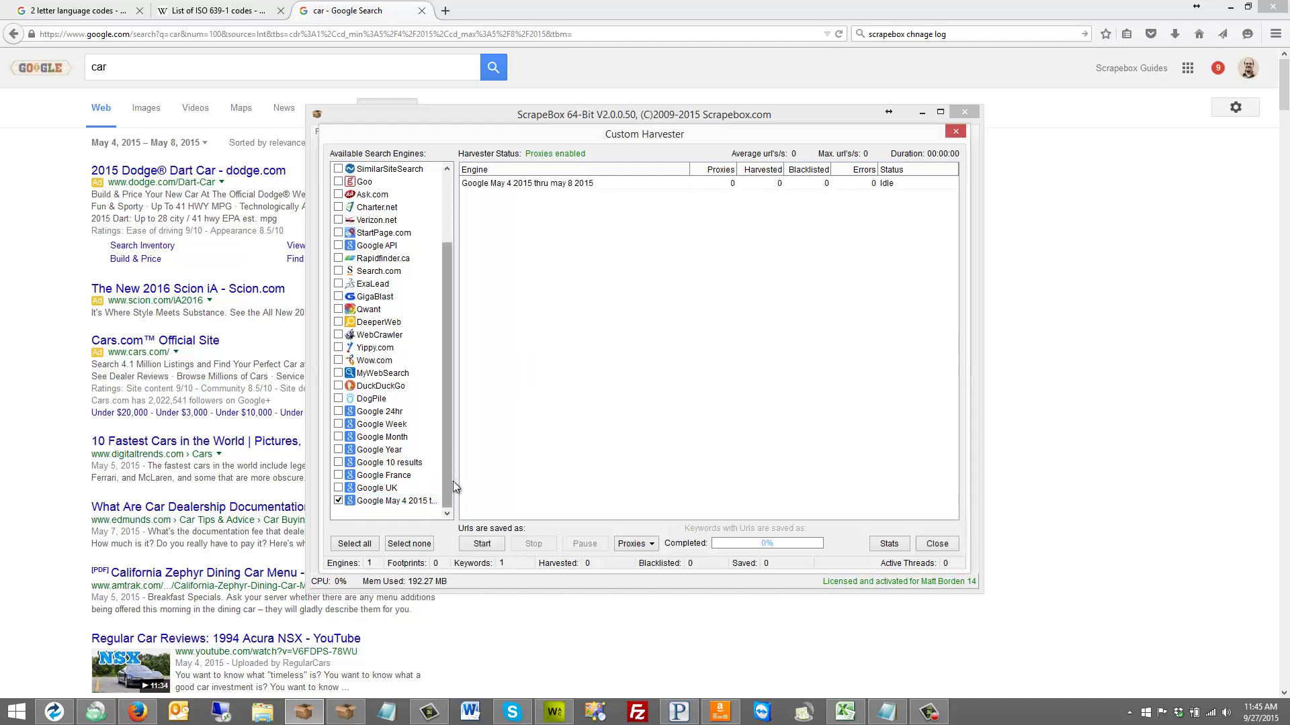
pyautogui.click(409, 503)
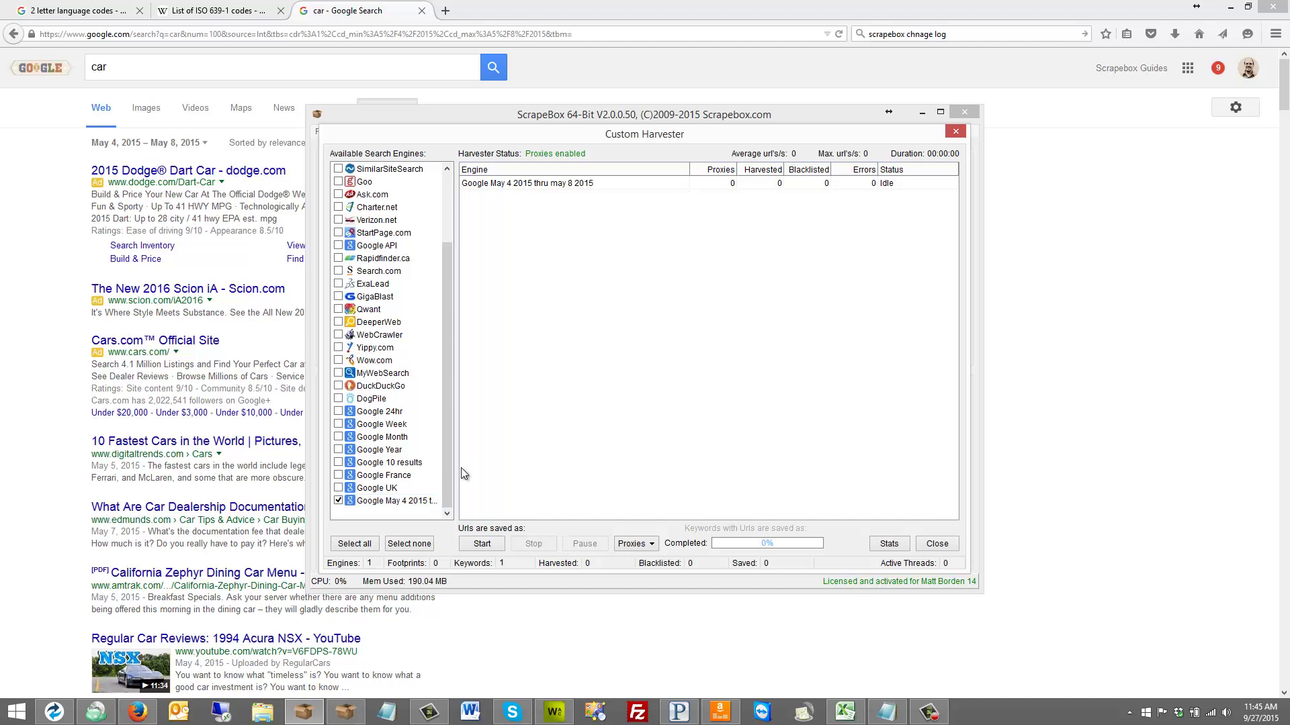
# - Run the harvest with the May 4 to May 8 2015 engine, stop it, and close the keyword statistics and the harvester
pyautogui.click(480, 544)
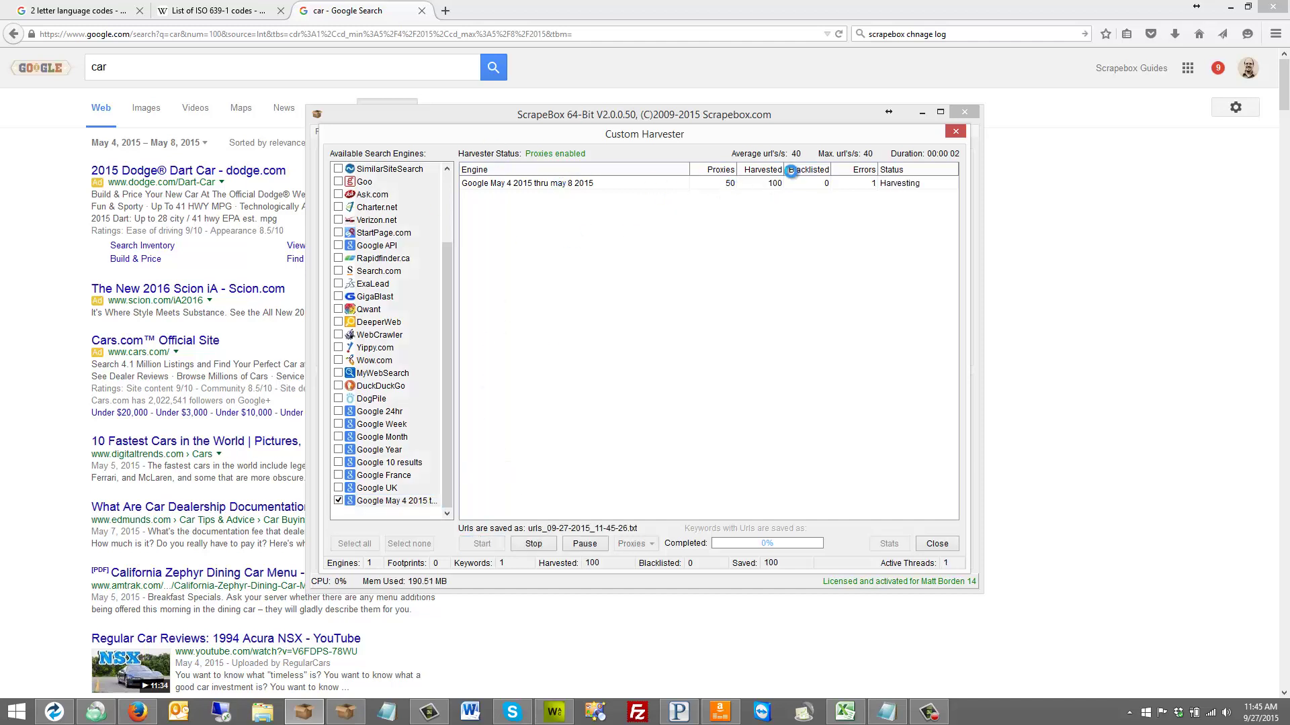
pyautogui.click(545, 548)
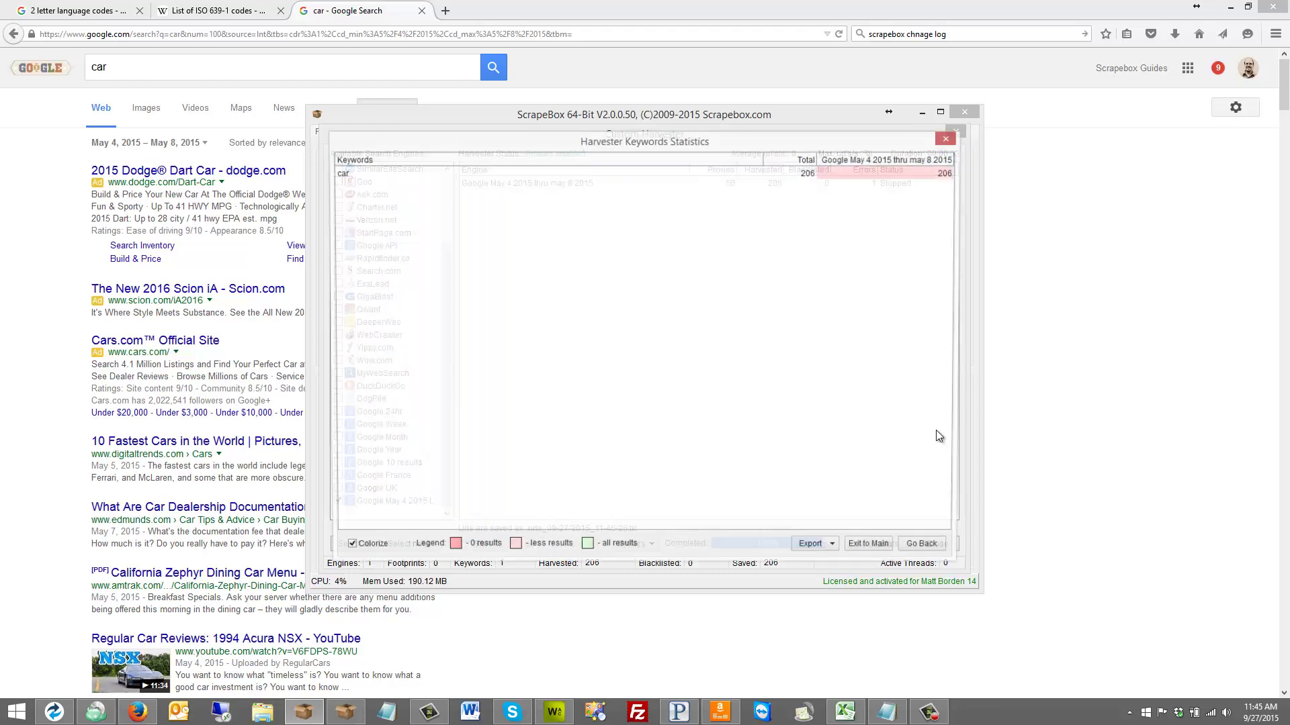
pyautogui.click(924, 542)
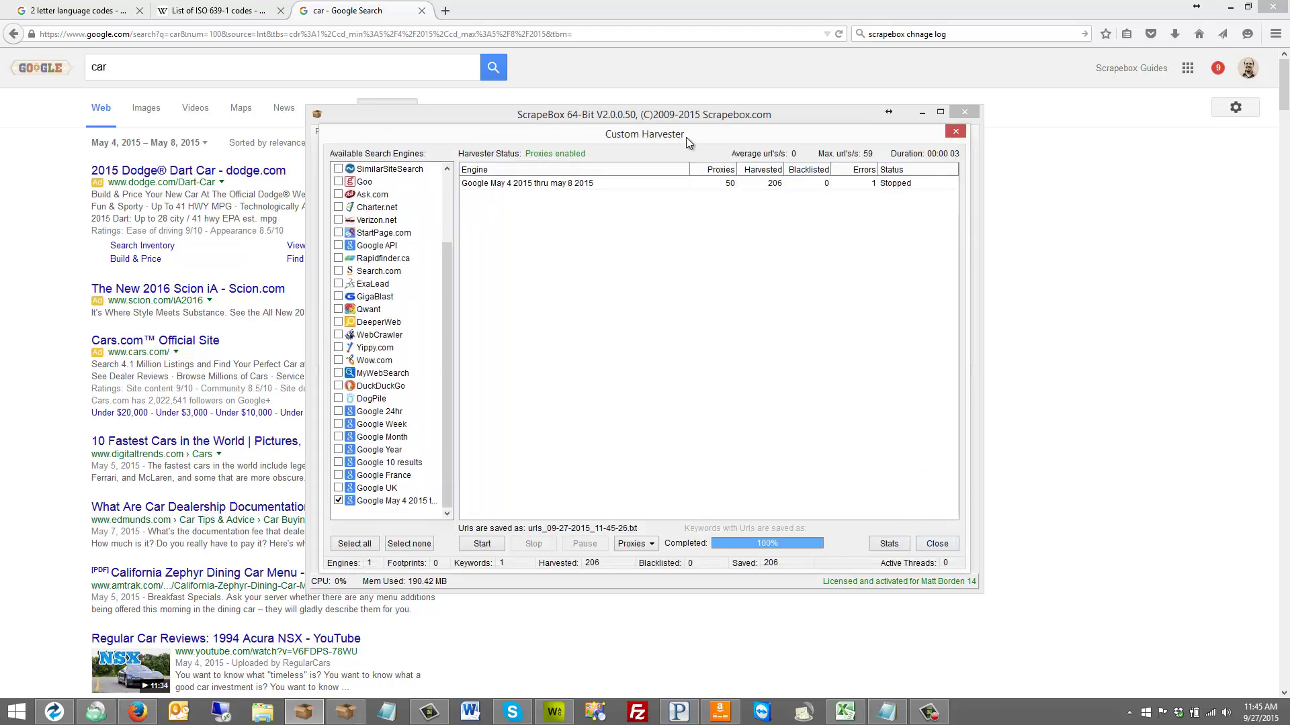
pyautogui.click(927, 544)
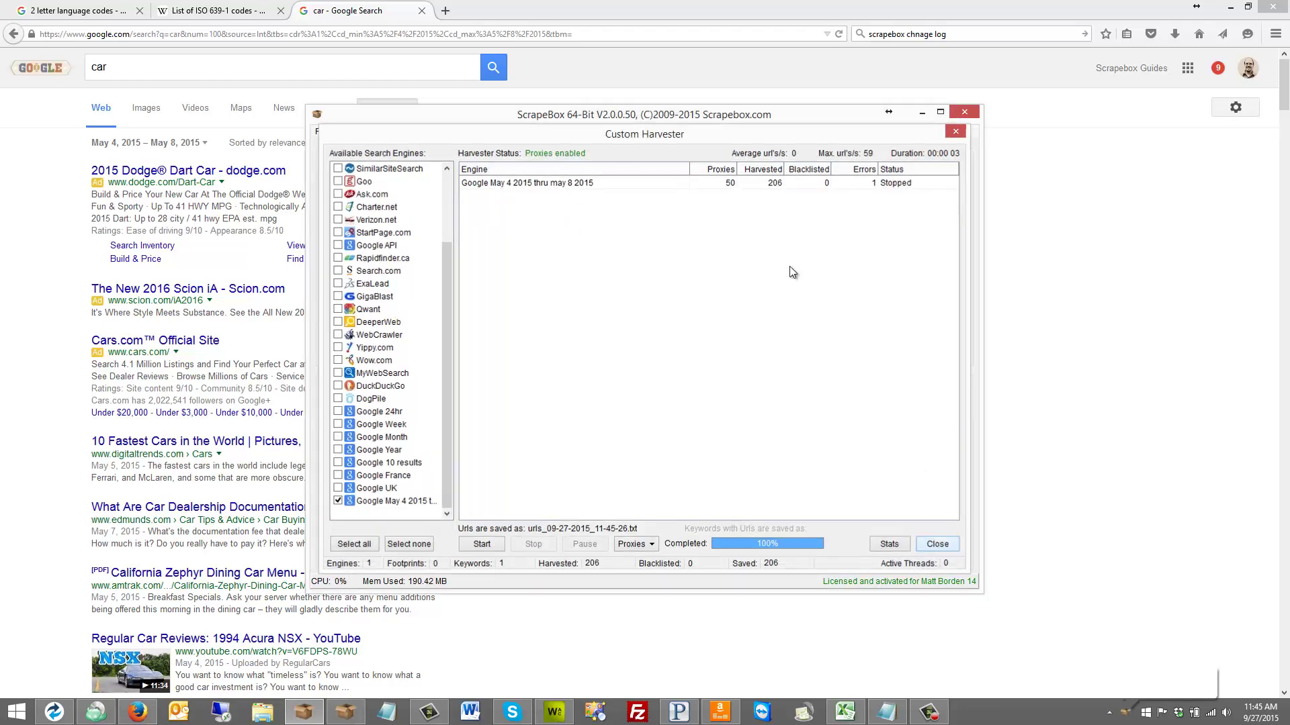
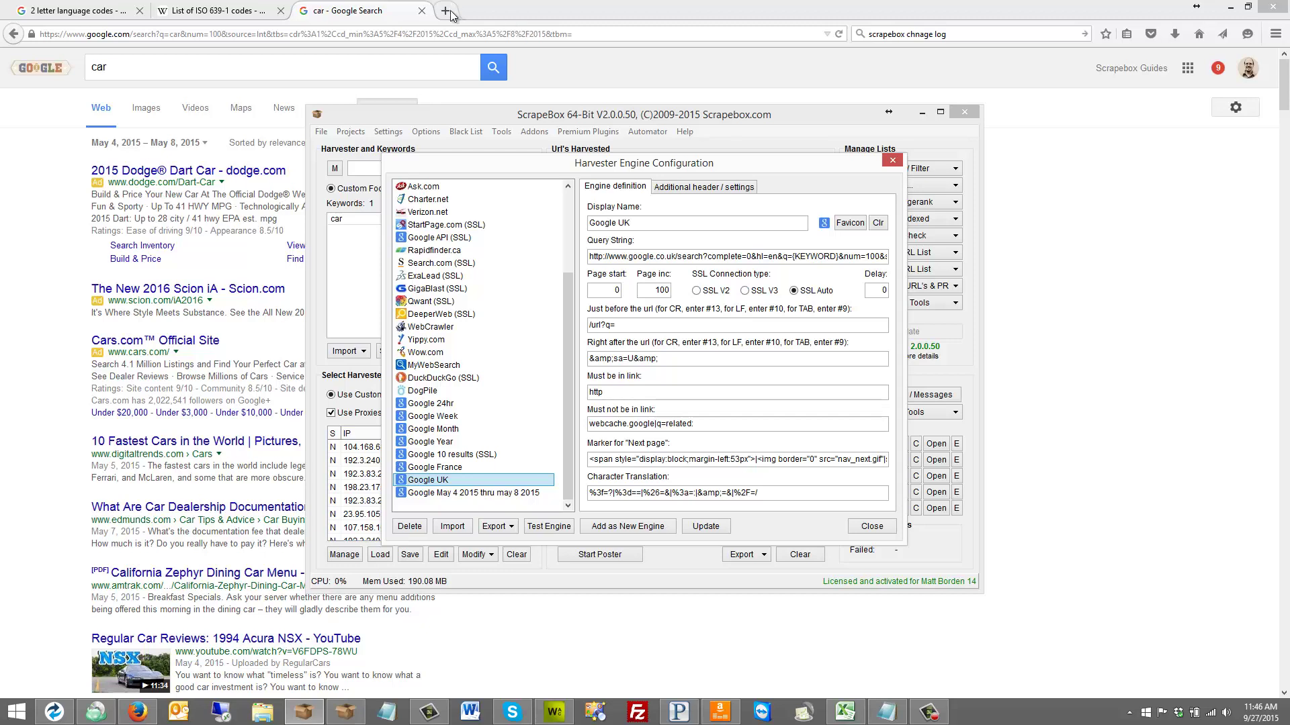
# - Switch to Firefox, open google.co.uk, and search for "car"
pyautogui.click(463, 32)
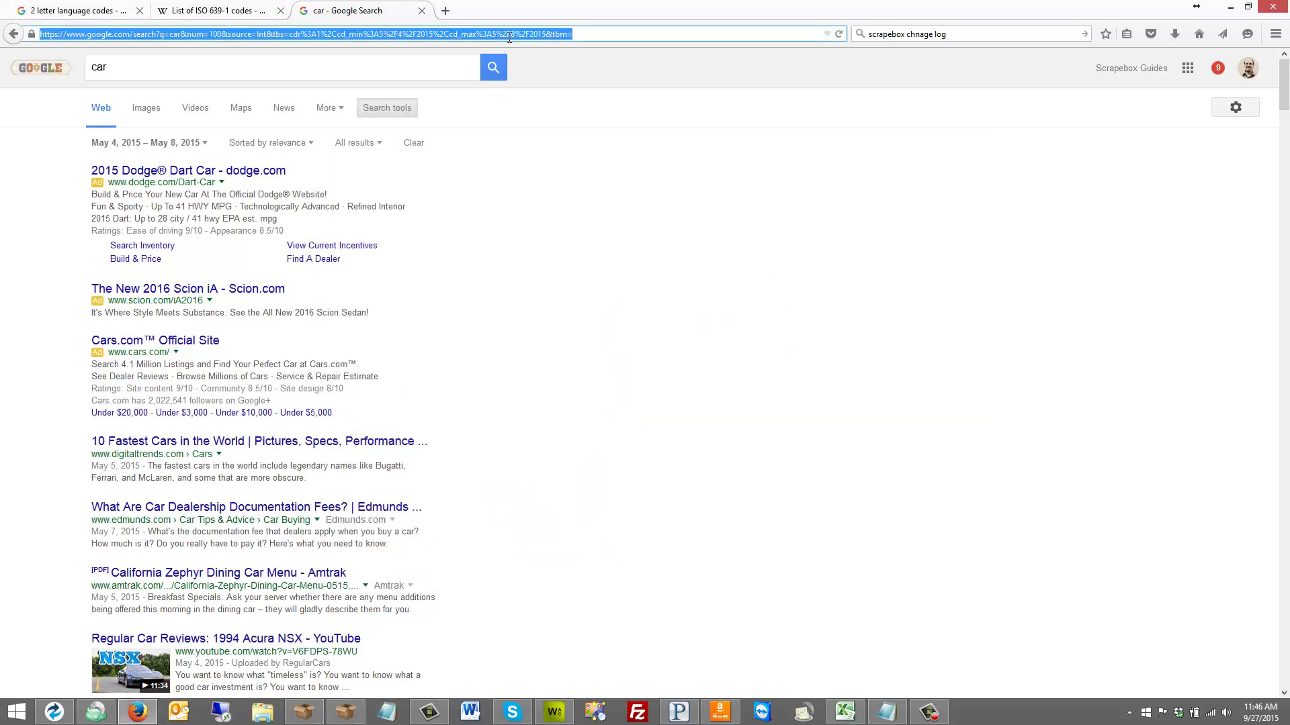
pyautogui.write('google.co.u')
pyautogui.press('Return')
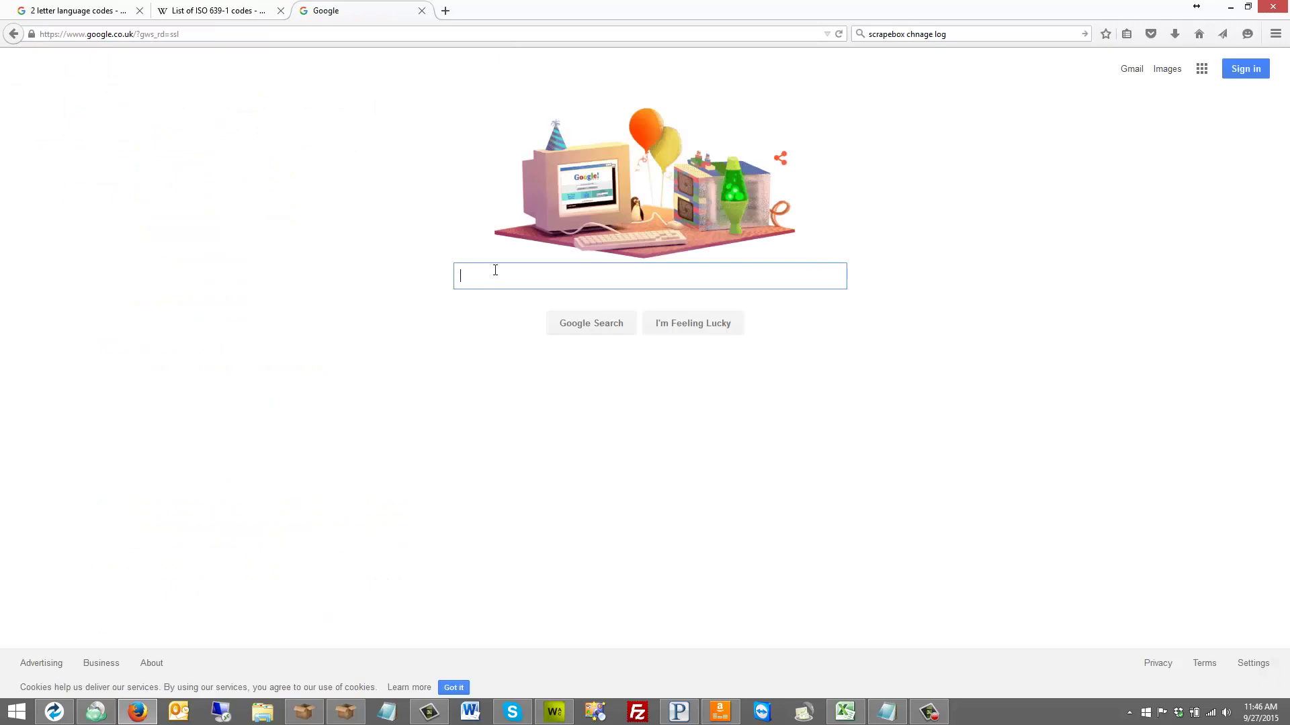
pyautogui.write('car')
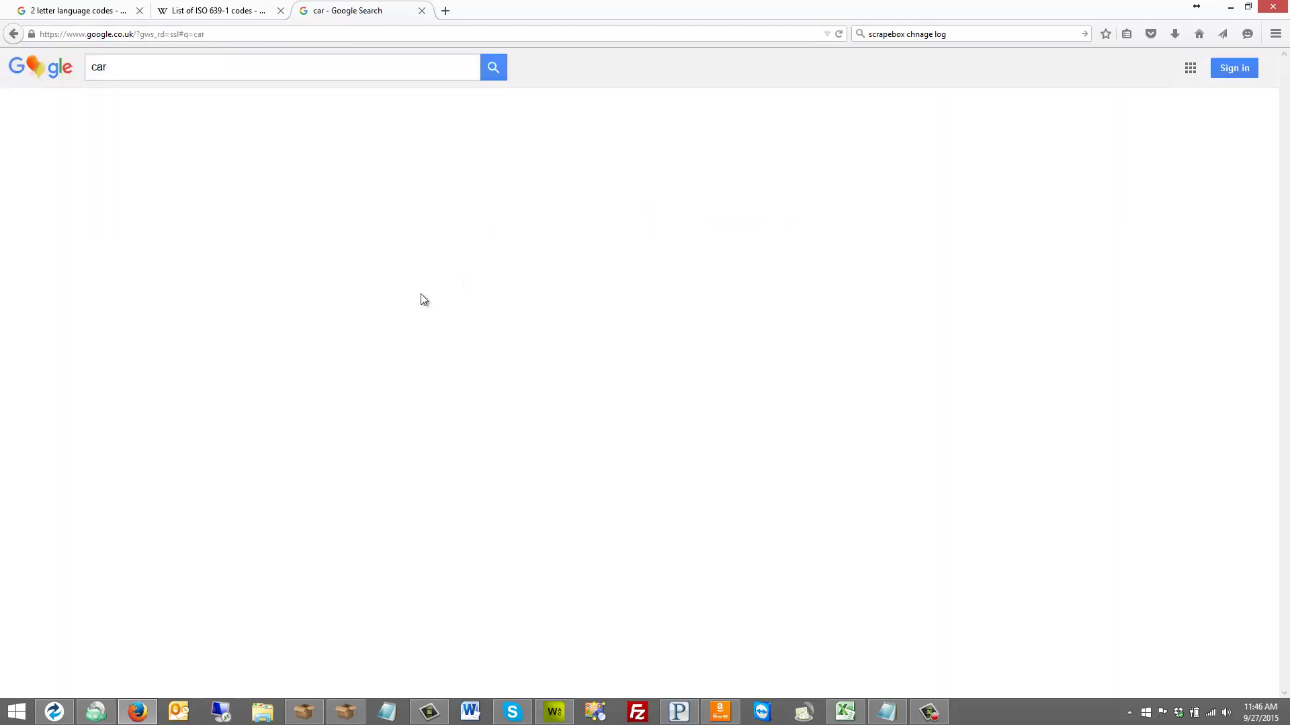
# - Restrict the Google UK search results to a custom date range from 2 Jun 2015 to 11 Jun 2015
pyautogui.click(389, 109)
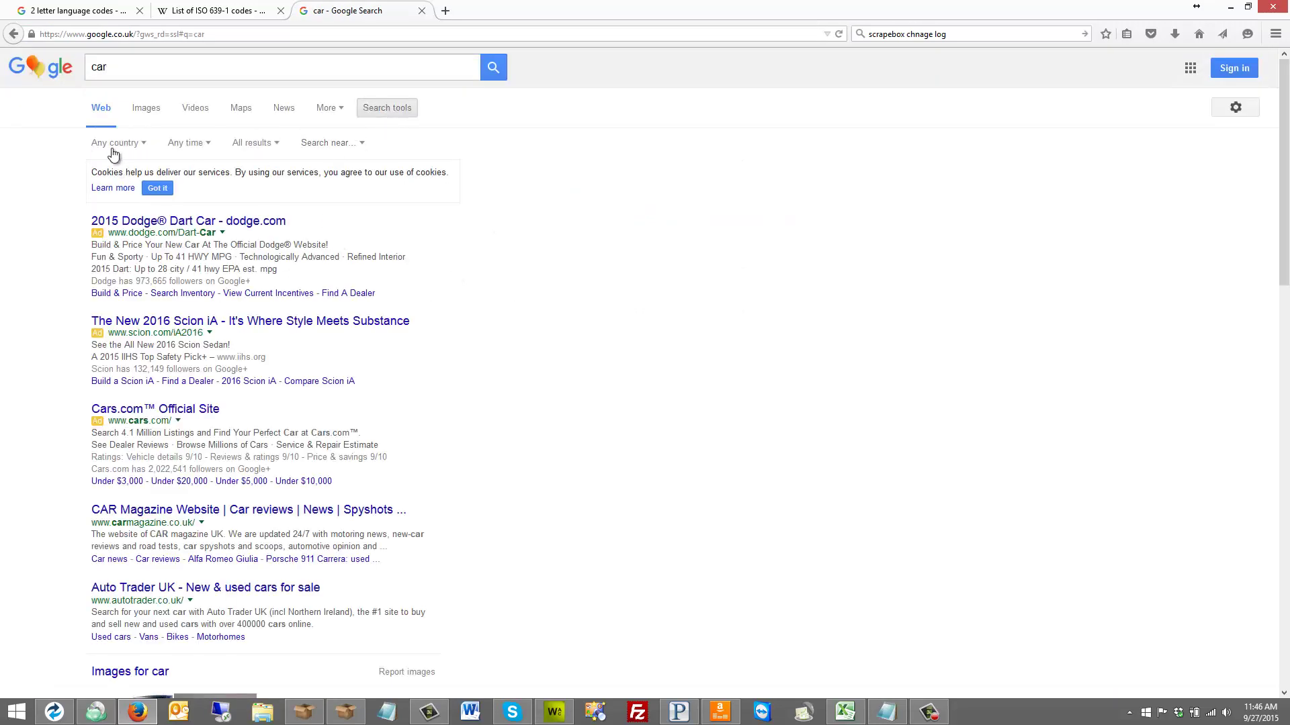
pyautogui.click(187, 143)
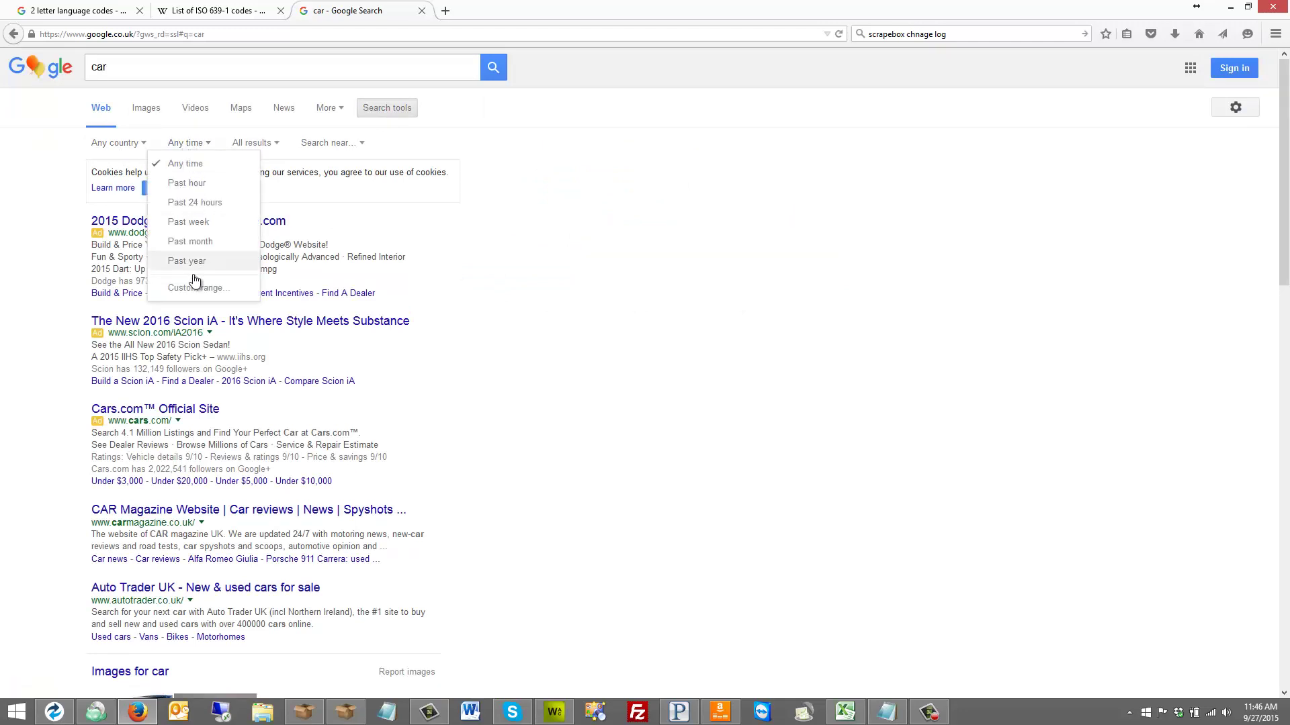
pyautogui.click(195, 287)
pyautogui.tripleClick(642, 270)
pyautogui.click(671, 297)
pyautogui.click(702, 305)
pyautogui.click(577, 322)
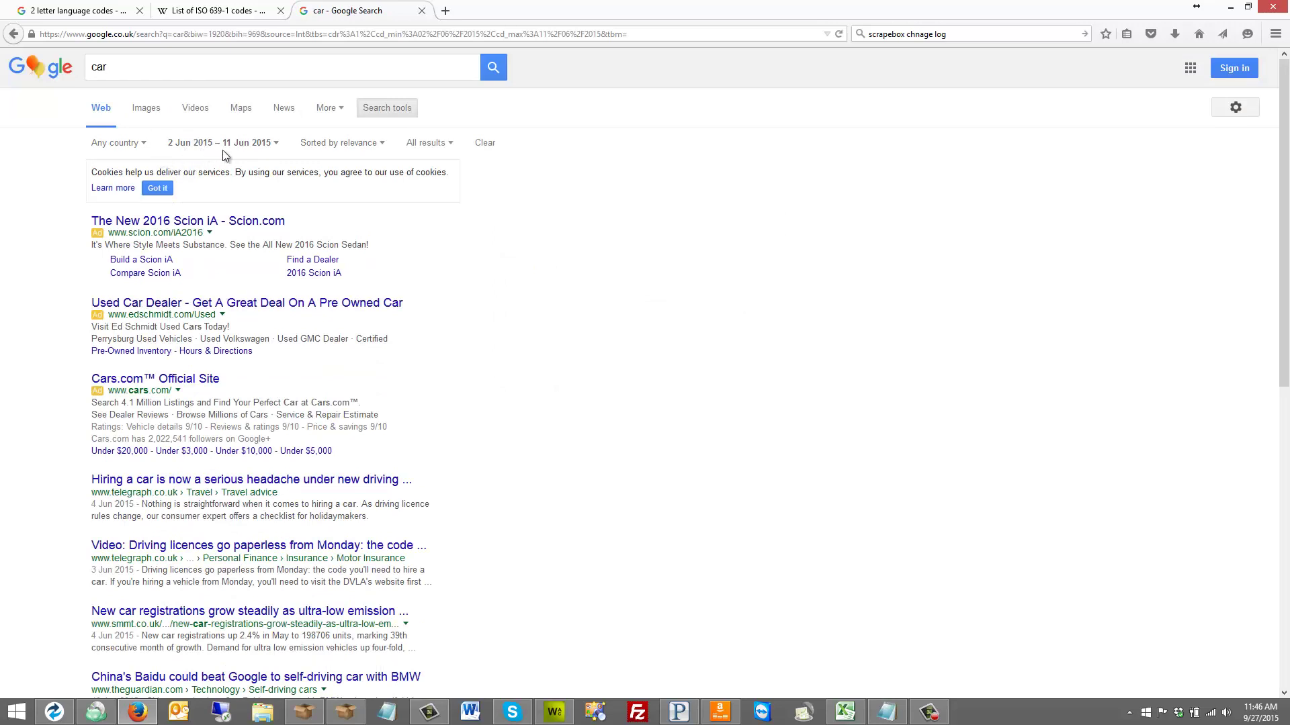
# - Cut the date-range parameters from &tbs=cdr through the closing year 2015 out of the results page address, leaving &tbm=
pyautogui.moveTo(304, 33); pyautogui.dragTo(337, 35)
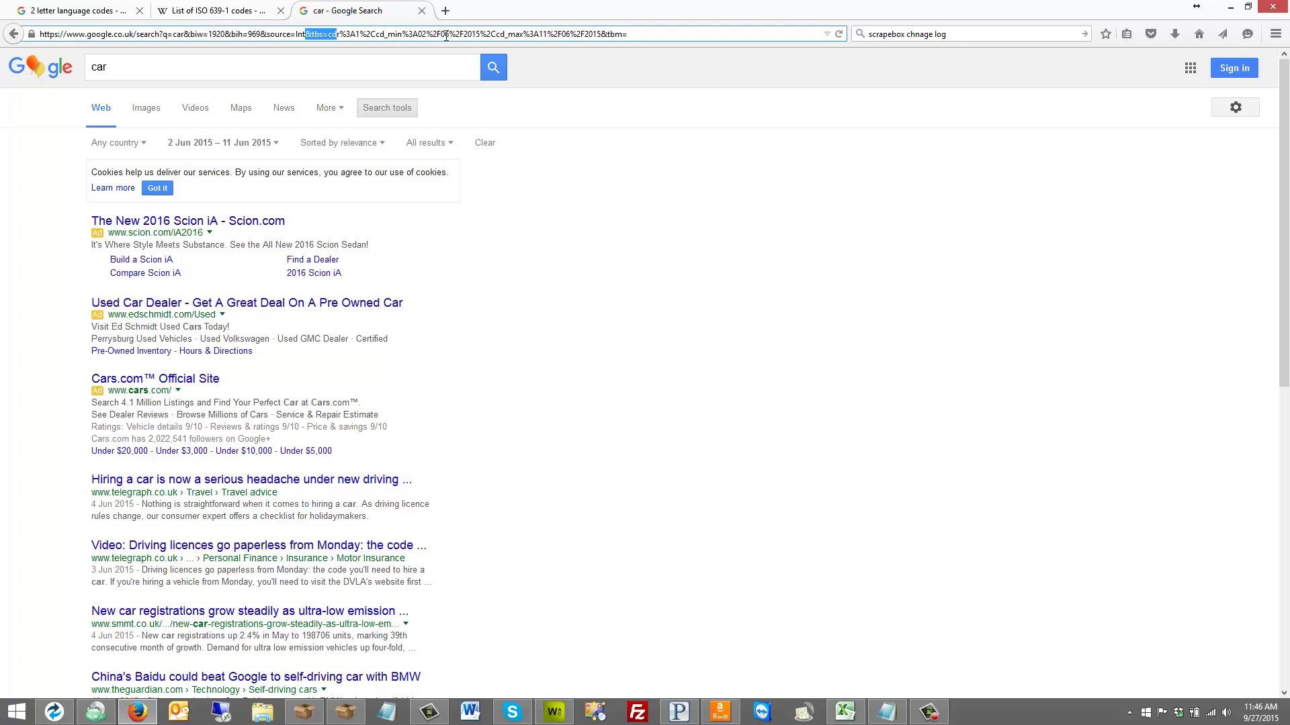
pyautogui.click(423, 34)
pyautogui.moveTo(306, 34); pyautogui.dragTo(604, 36)
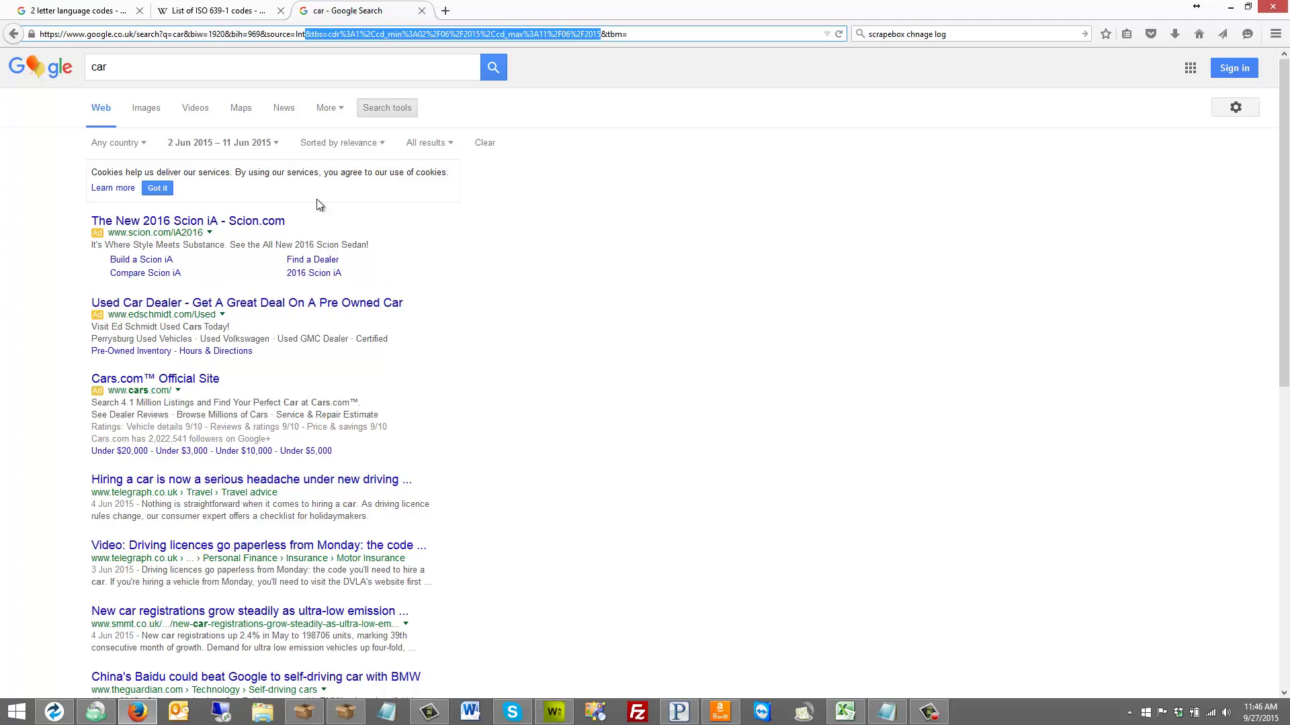
pyautogui.rightClick(528, 35)
pyautogui.click(541, 60)
# - Switch to ScrapeBox and append the cut date-range parameters to the end of the Google UK engine's query string, after pws=0
pyautogui.click(304, 712)
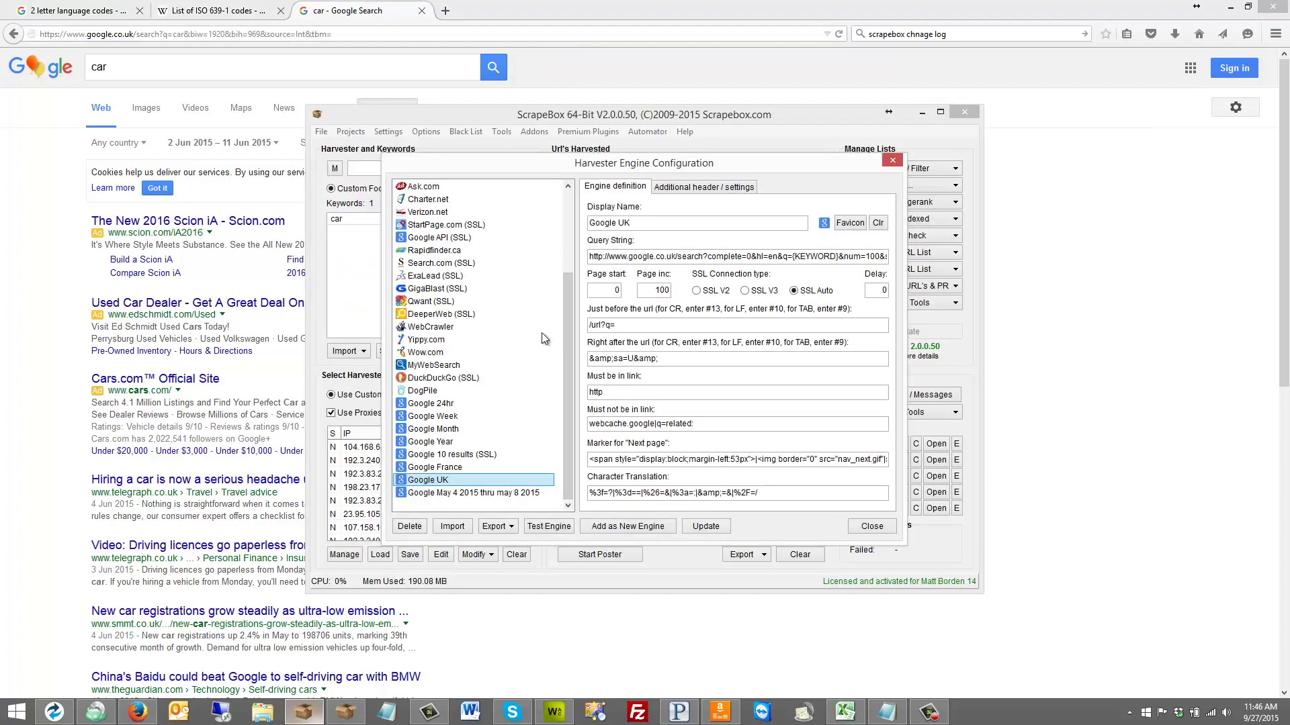
pyautogui.doubleClick(833, 259)
pyautogui.click(886, 257)
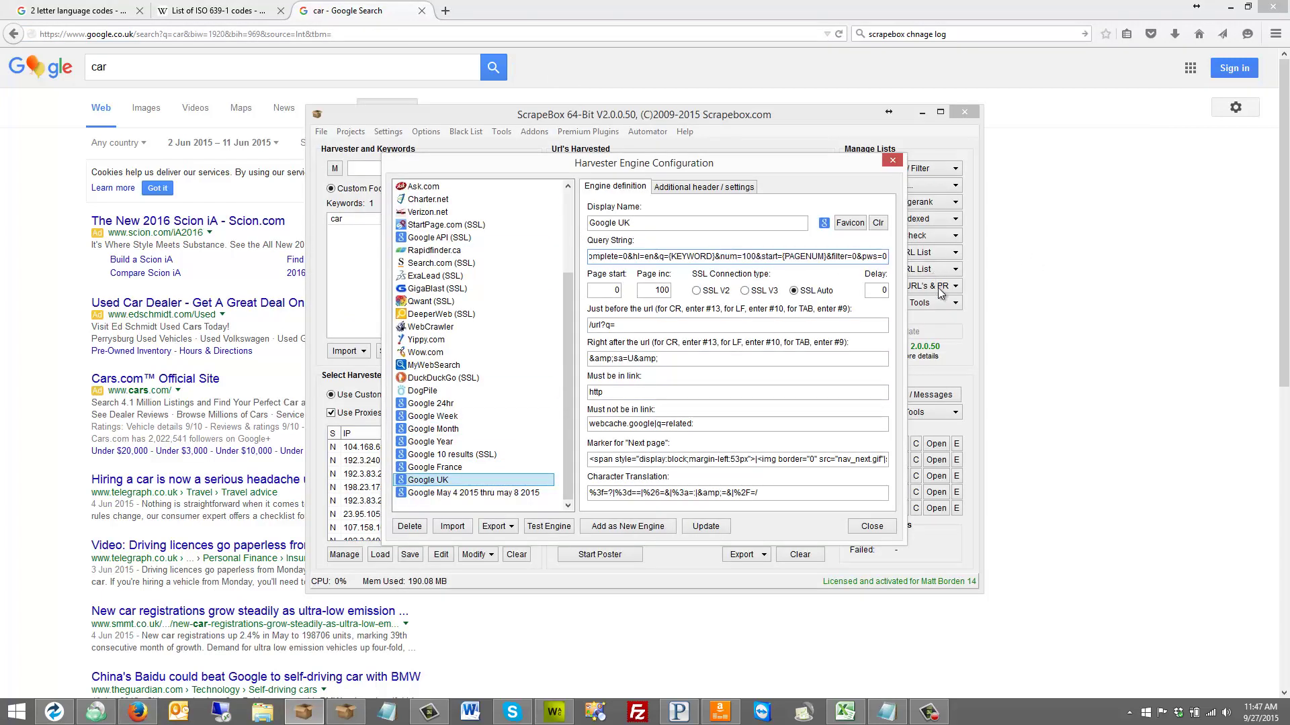
pyautogui.hotkey('ctrl', 'v')
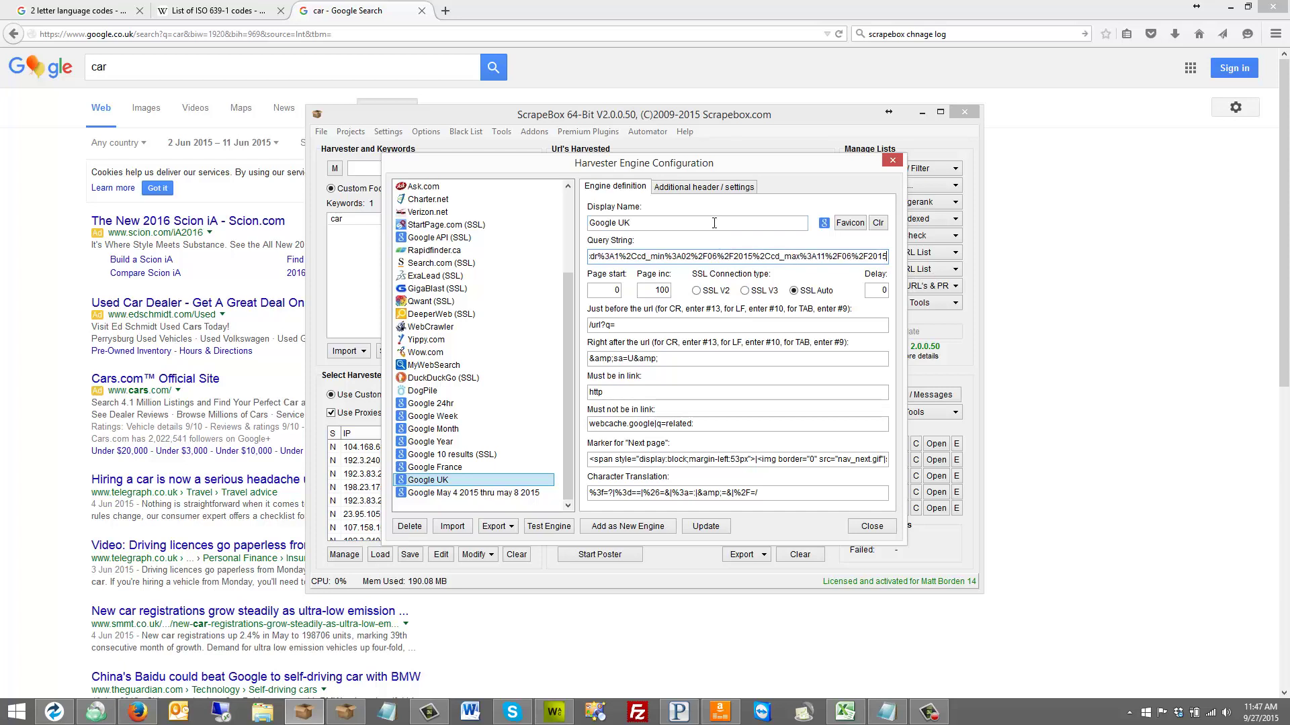
# - Name the engine "Google UK custom date range", add it as a new engine, check its entry, and close the engine configuration
pyautogui.write('custom date range')
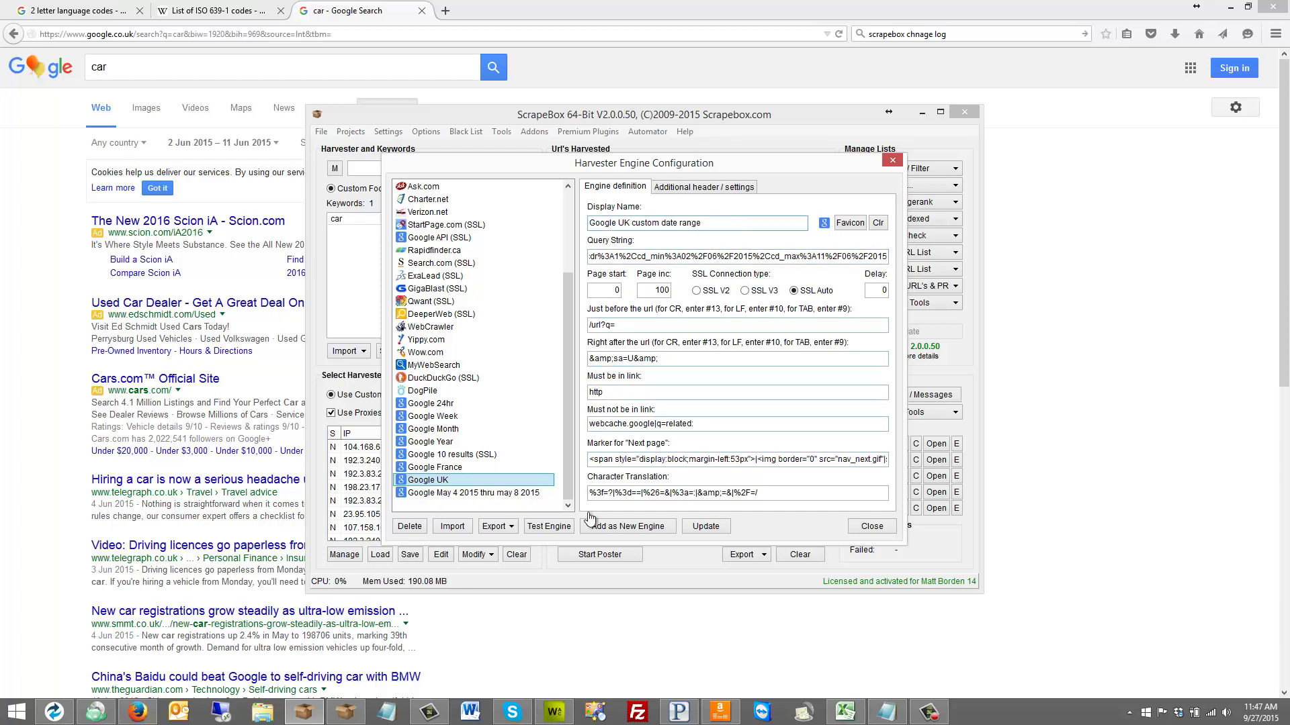
pyautogui.click(601, 527)
pyautogui.click(651, 406)
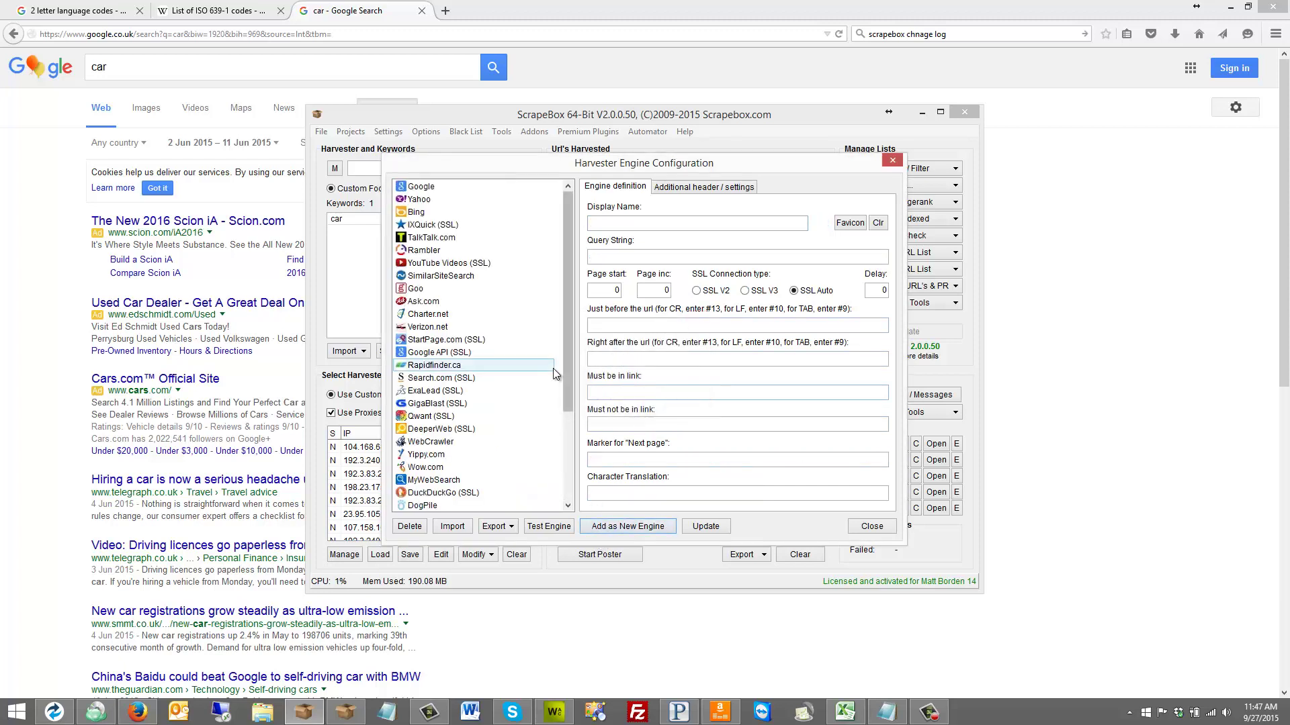
pyautogui.scroll(-4, 571, 364)
pyautogui.click(507, 492)
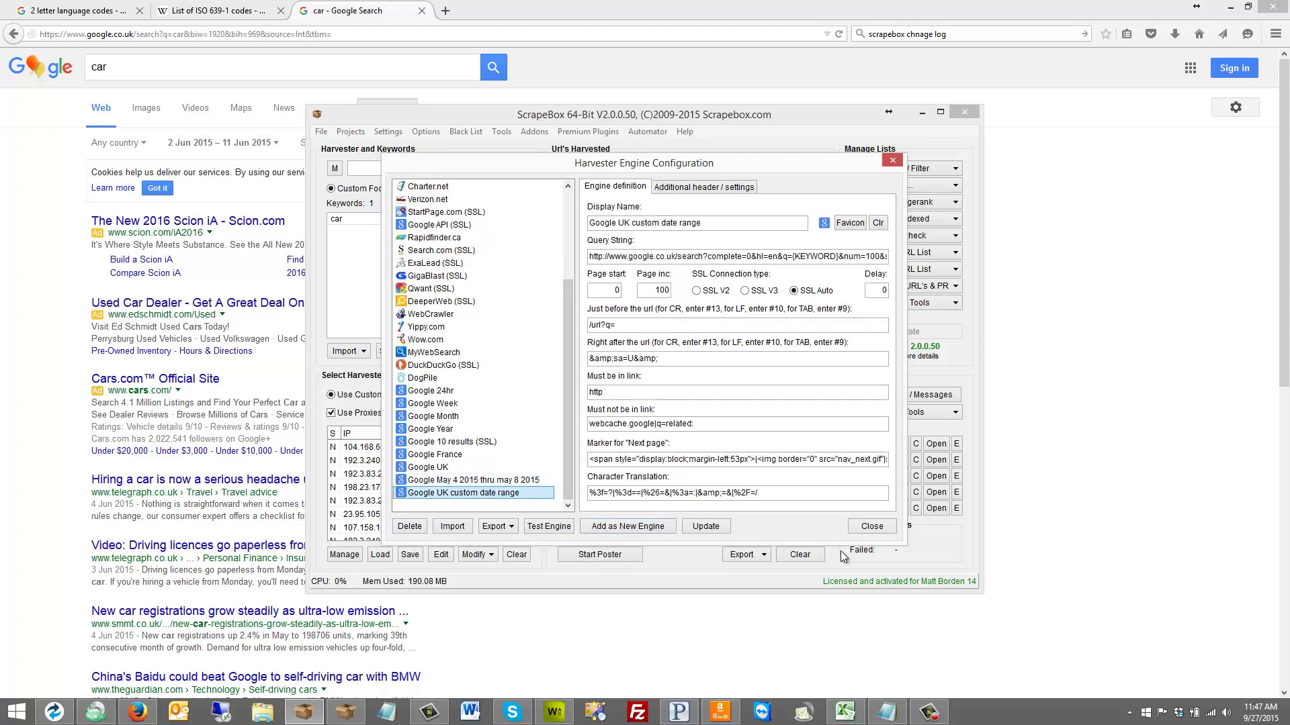
pyautogui.click(871, 527)
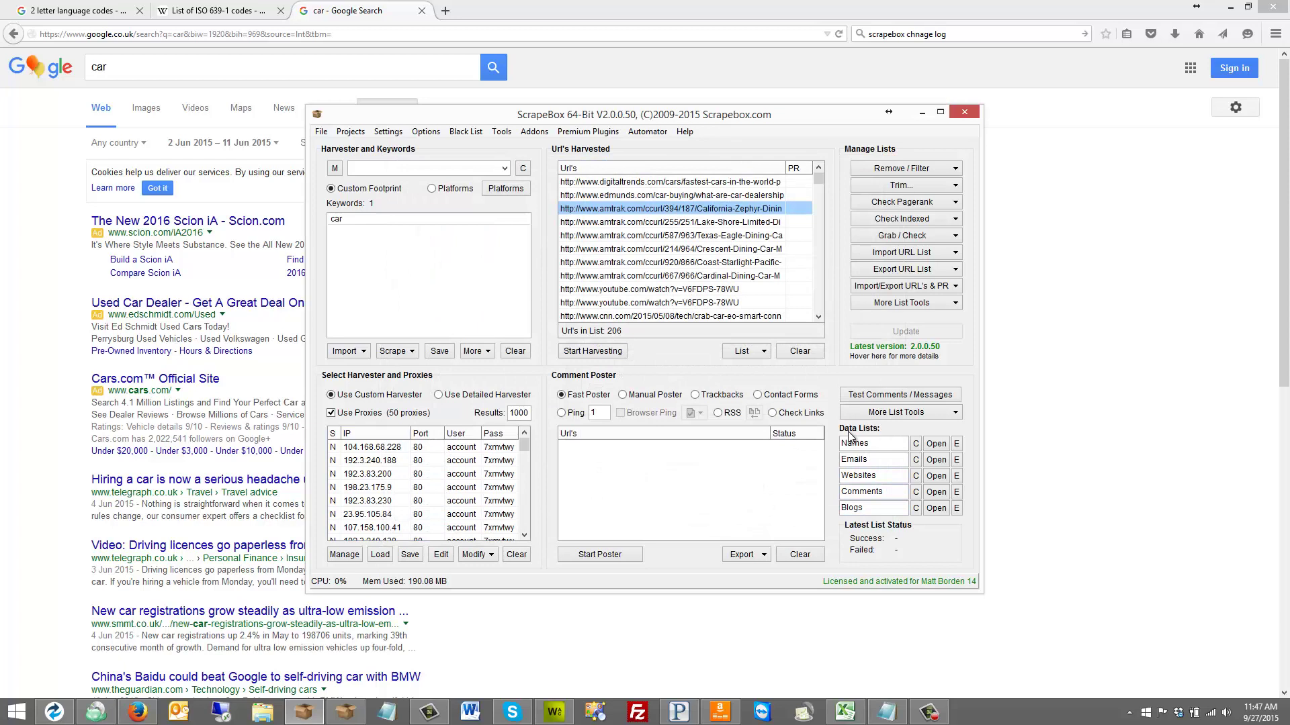